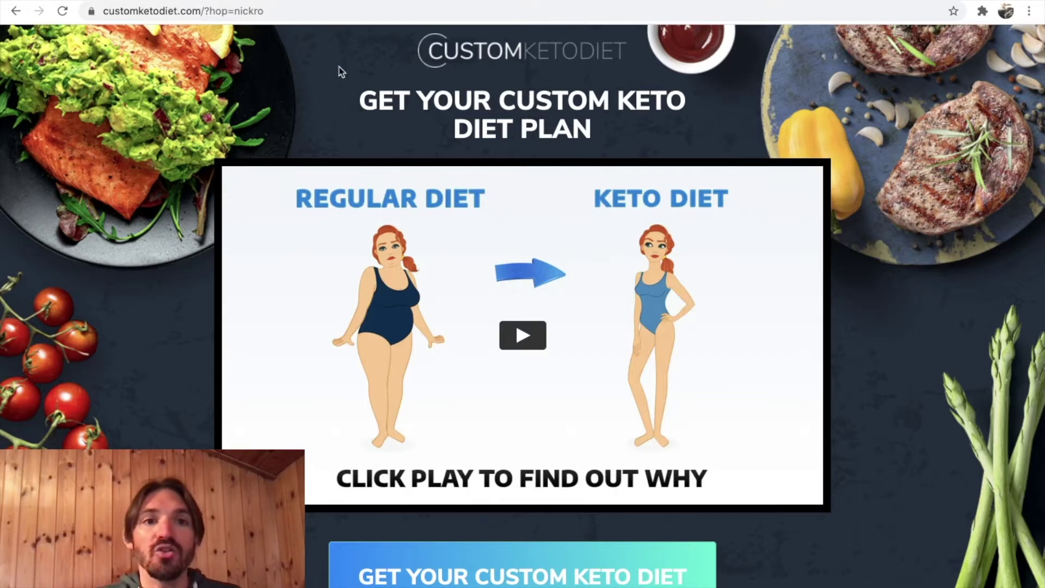
# - Examine the Custom Keto Diet sales page address and the domain of the easy-health-tips.com WordPress site
pyautogui.click(272, 12)
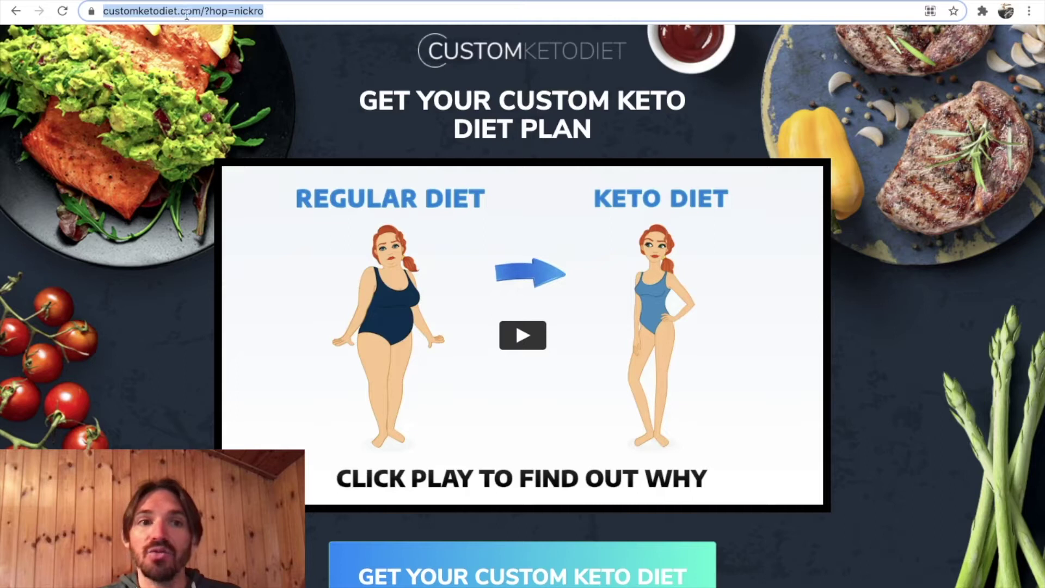
pyautogui.click(234, 74)
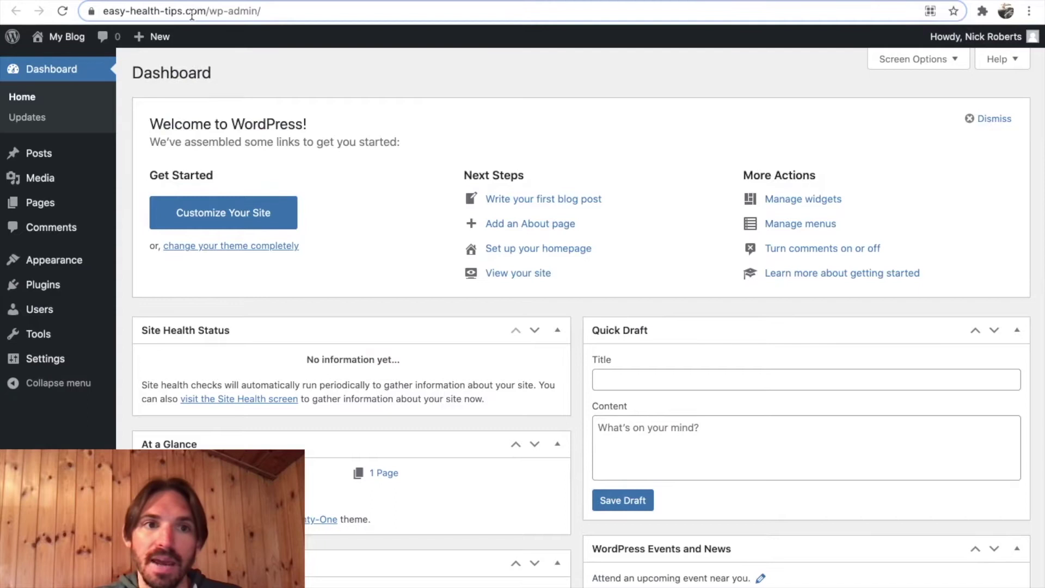
pyautogui.moveTo(205, 11); pyautogui.dragTo(139, 11)
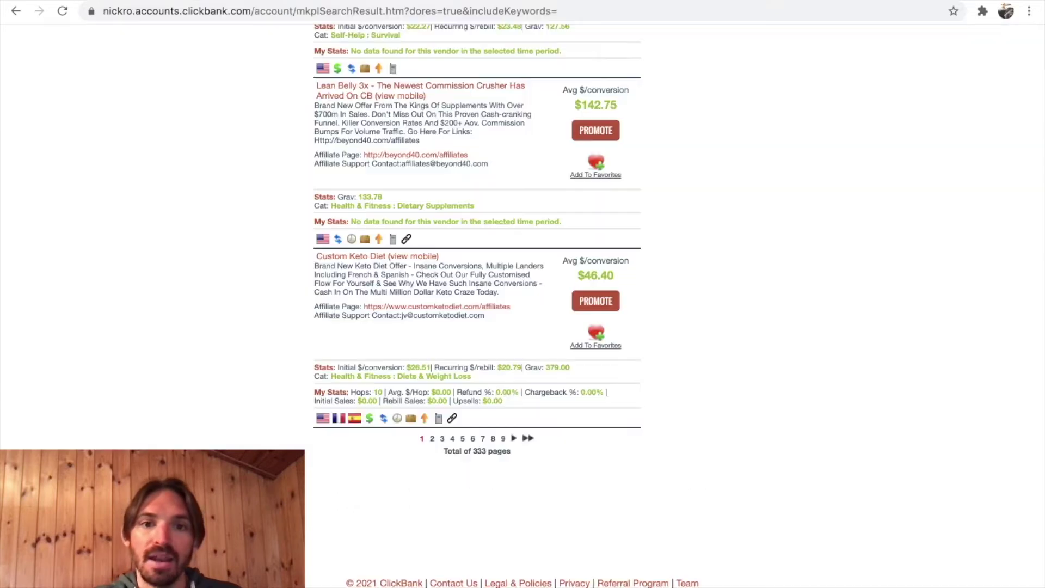
# - Find the Custom Keto Diet listing in the ClickBank marketplace results and open its affiliate page
pyautogui.scroll(20, 679, 180)
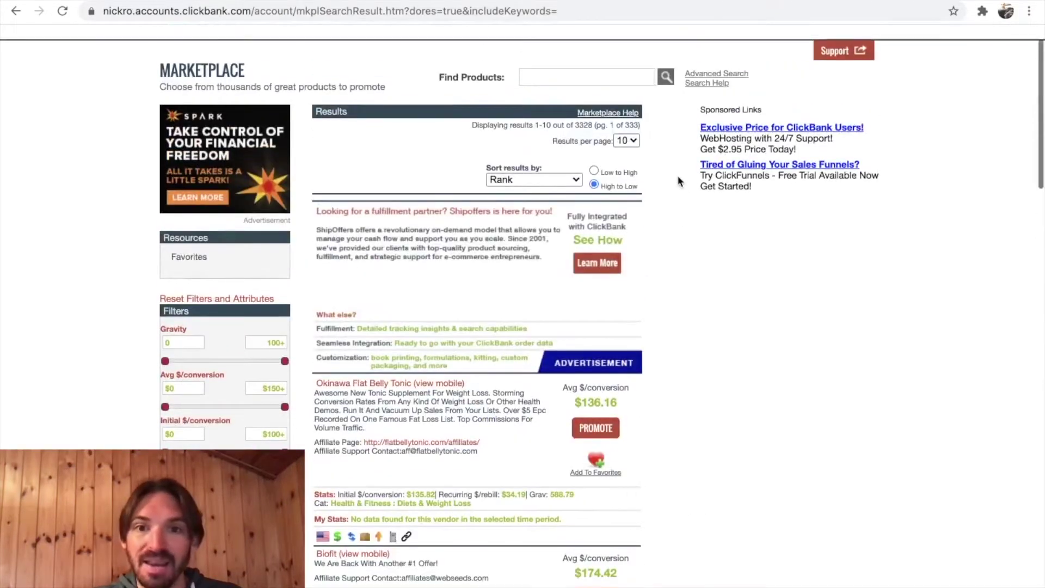
pyautogui.scroll(1, 679, 180)
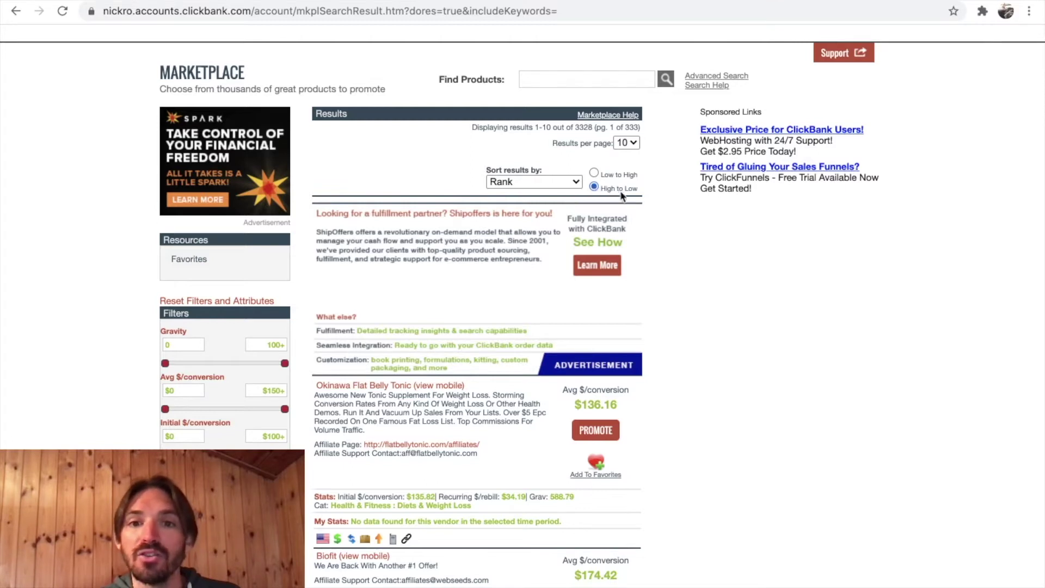
pyautogui.scroll(-1, 666, 223)
pyautogui.scroll(-15, 666, 223)
pyautogui.scroll(-7, 665, 218)
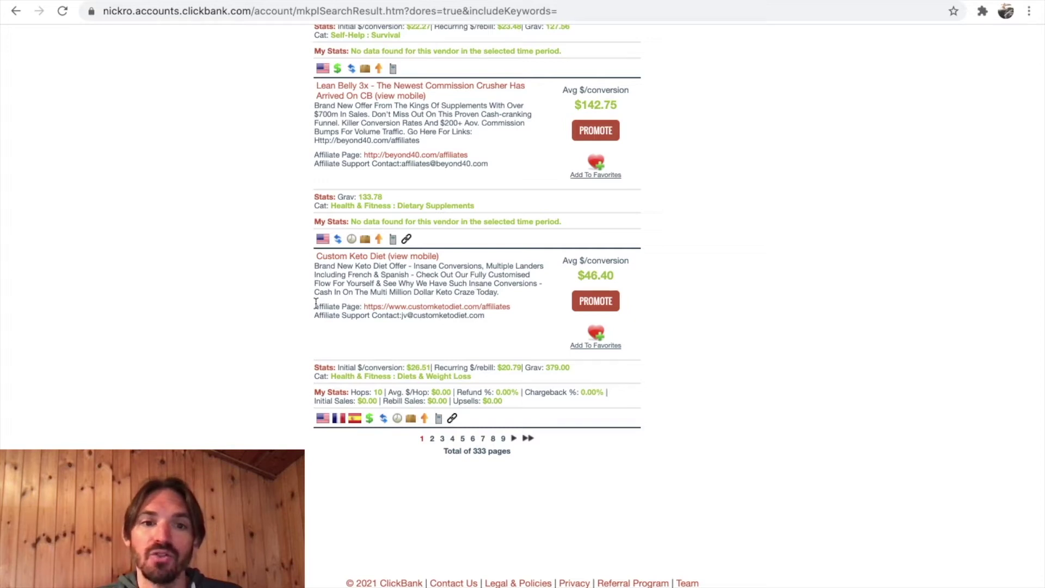
pyautogui.moveTo(315, 303); pyautogui.dragTo(516, 302)
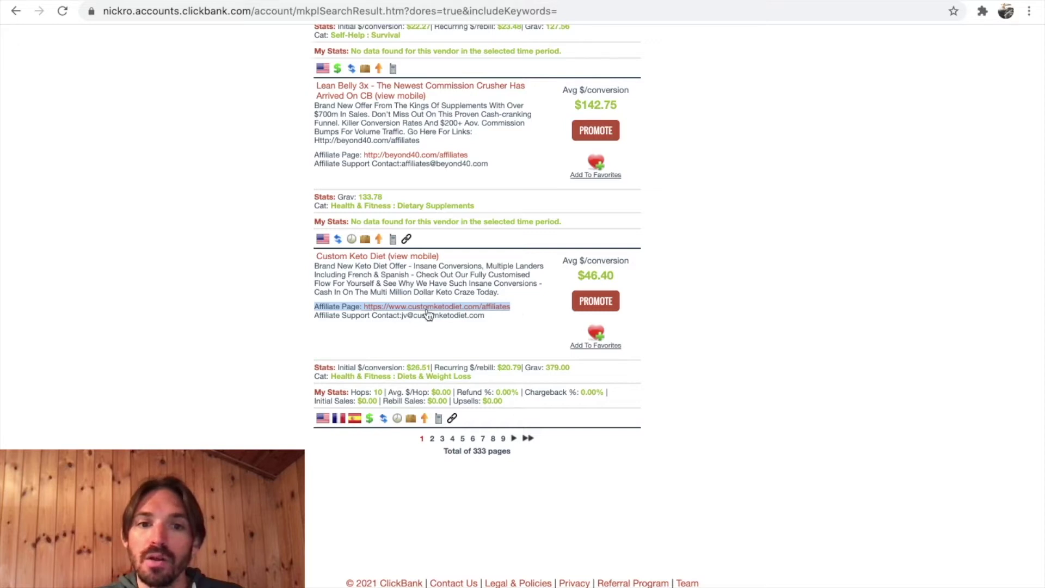
pyautogui.click(434, 276)
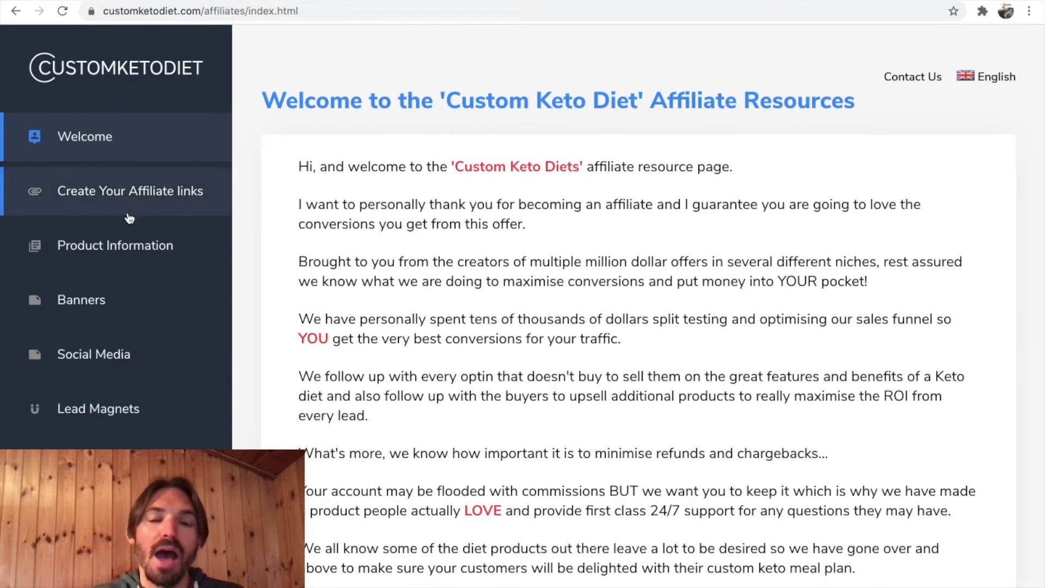
# - Open the Landing Pages section of the affiliate resources and download the sales page for hosting on an own domain
pyautogui.scroll(-5, 129, 218)
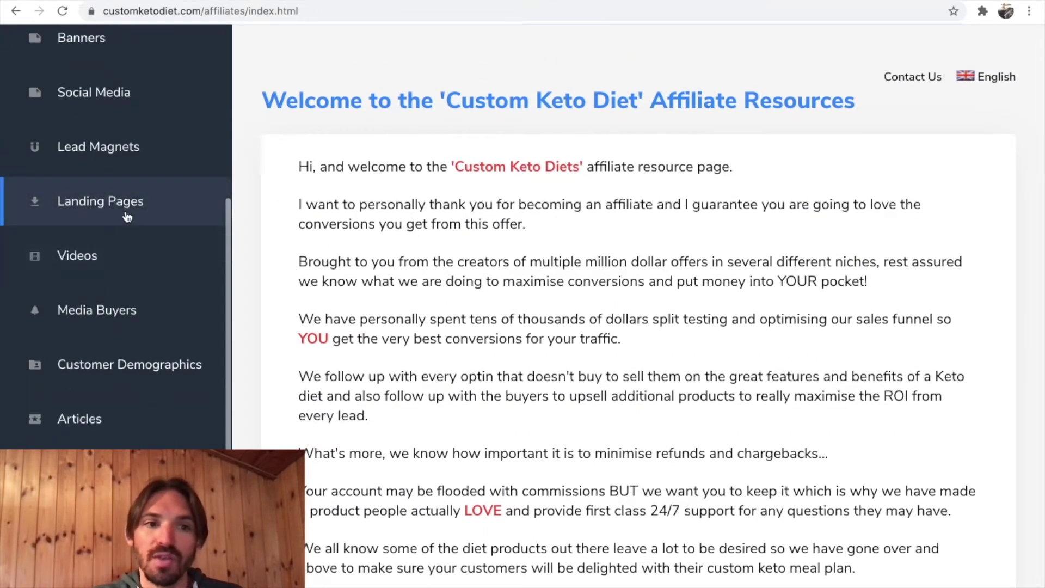
pyautogui.click(111, 213)
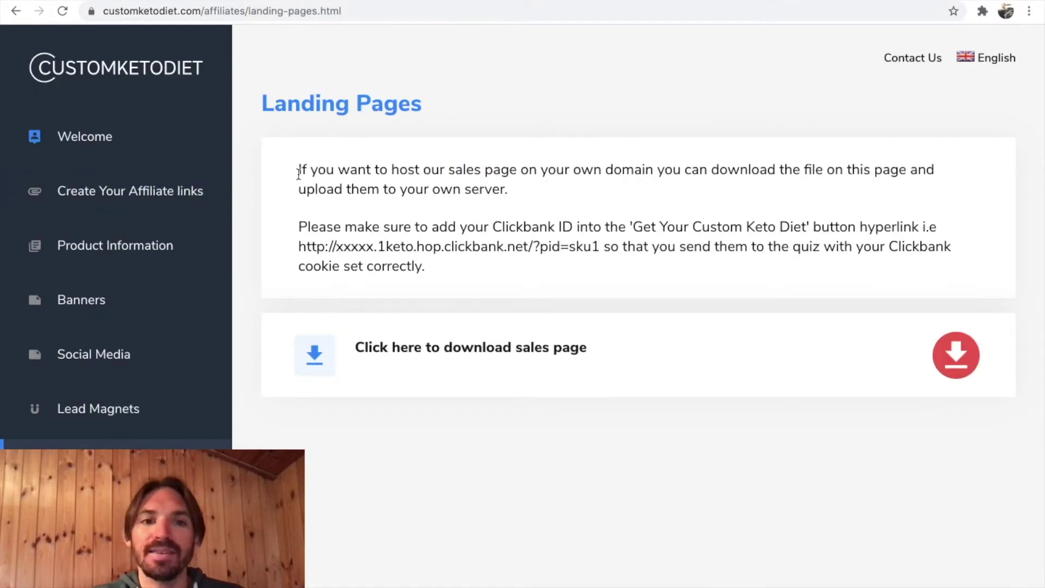
pyautogui.moveTo(298, 174); pyautogui.dragTo(517, 190)
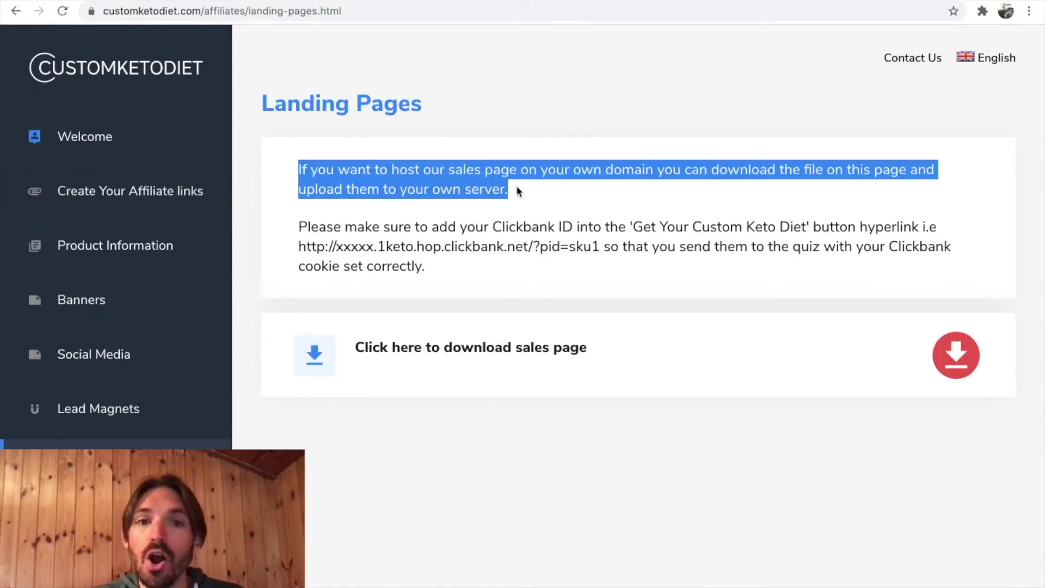
pyautogui.click(594, 193)
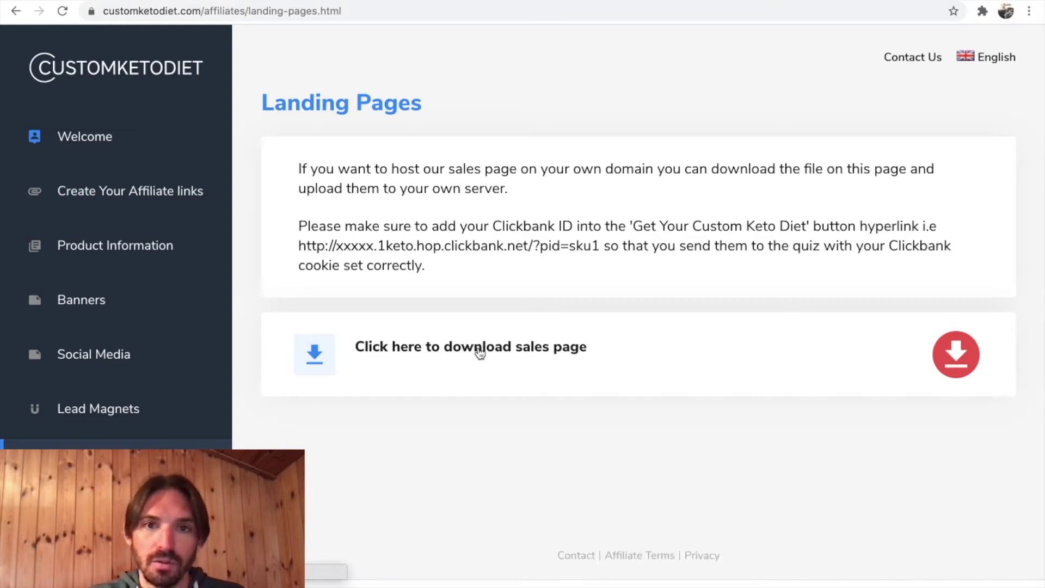
# - Take the browser out of full screen and highlight the xxxxx ClickBank ID placeholder in the button hyperlink instructions
pyautogui.moveTo(261, 1)
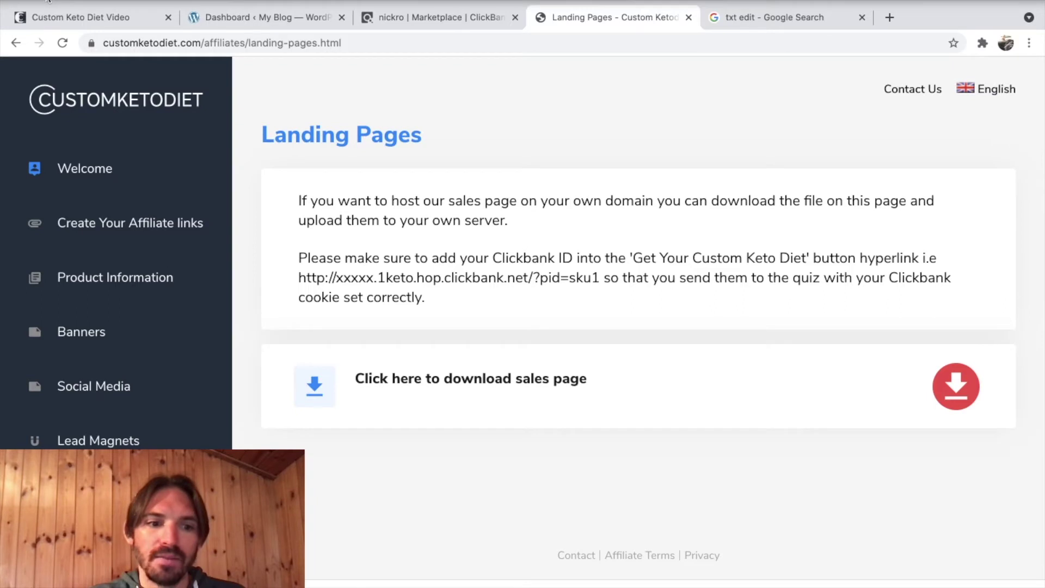
pyautogui.press('ctrl+super+f')
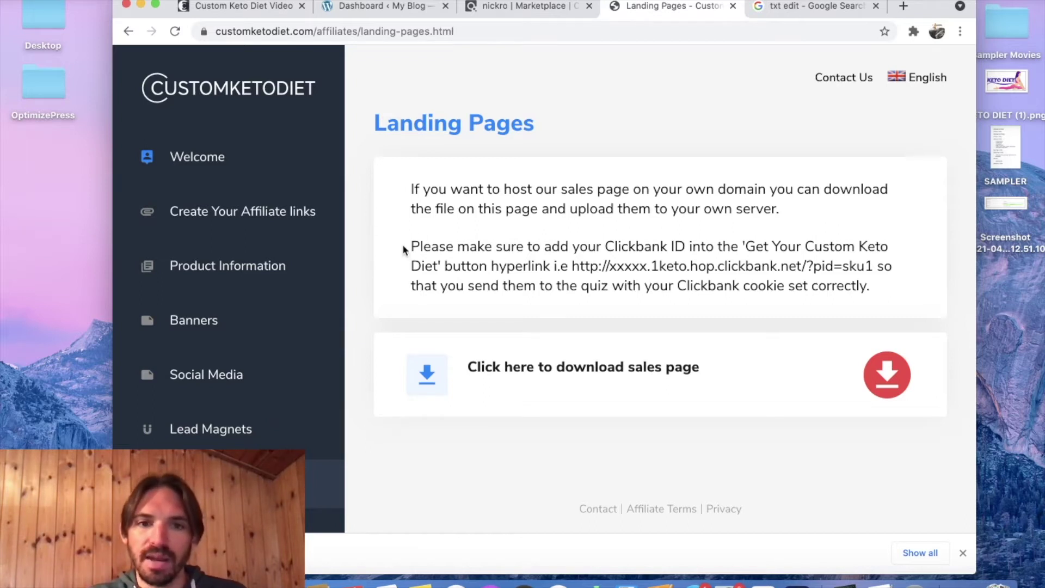
pyautogui.moveTo(410, 247); pyautogui.dragTo(893, 267)
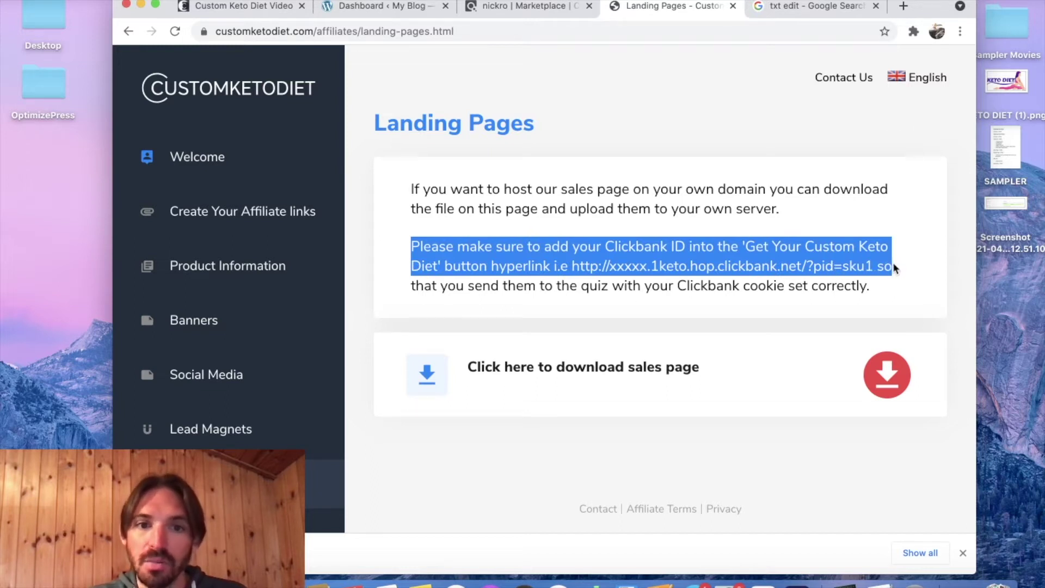
pyautogui.click(599, 277)
pyautogui.moveTo(647, 266); pyautogui.dragTo(612, 267)
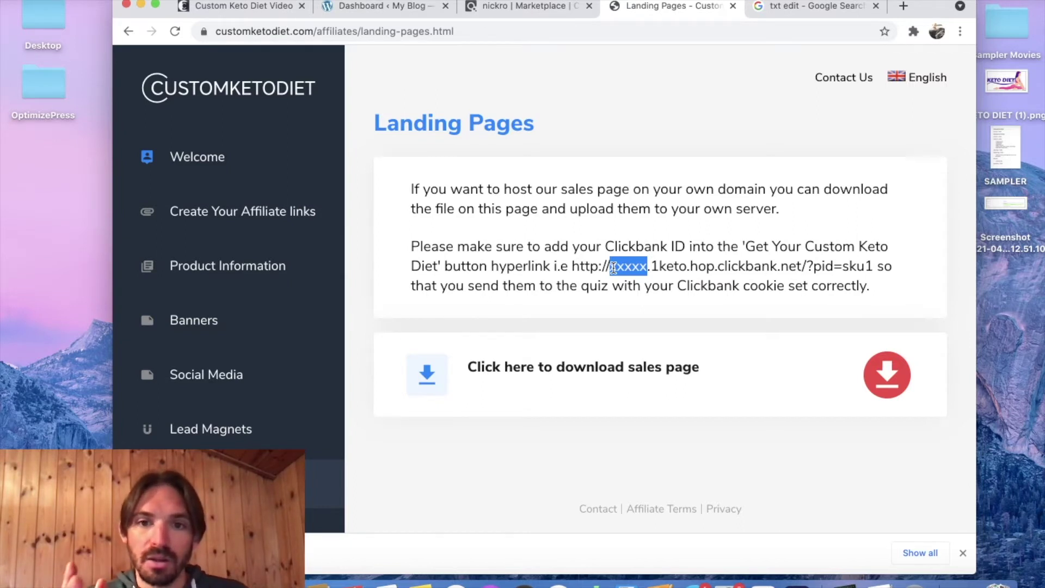
# - Move the downloaded customketodiet_html.zip onto the desktop and return the browser to full screen
pyautogui.moveTo(163, 552); pyautogui.dragTo(73, 305)
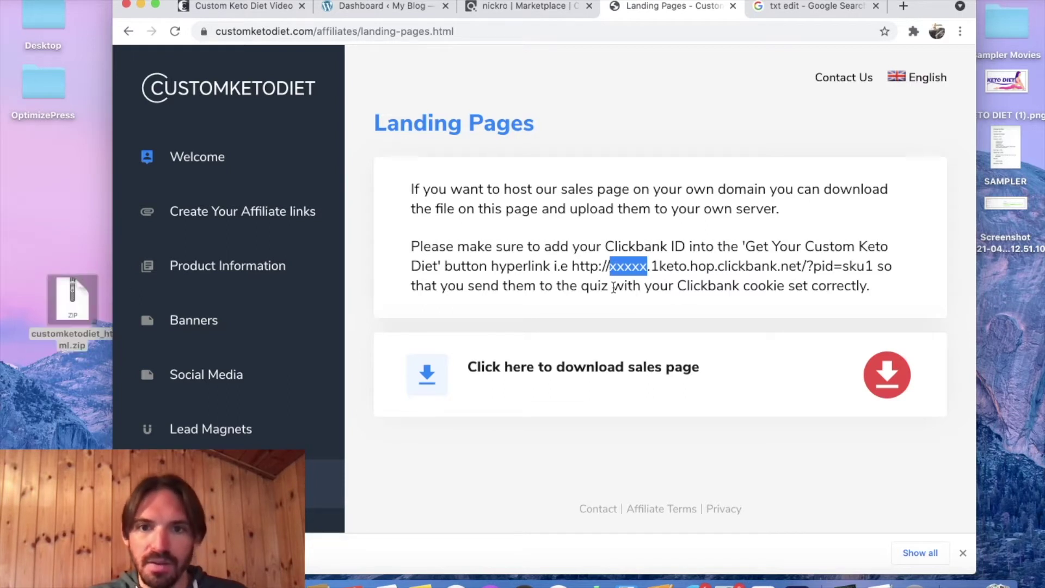
pyautogui.click(703, 280)
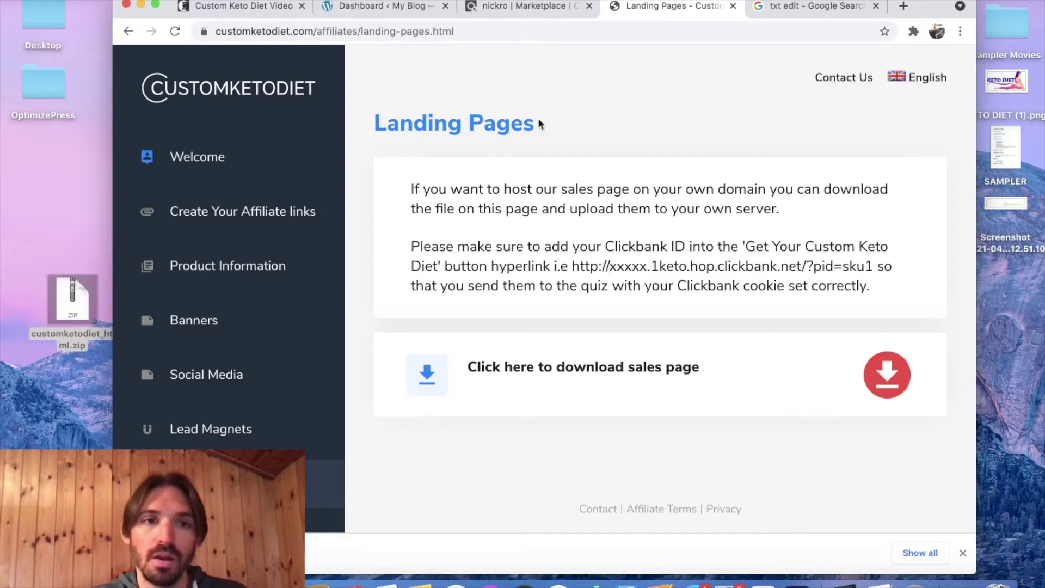
pyautogui.click(155, 4)
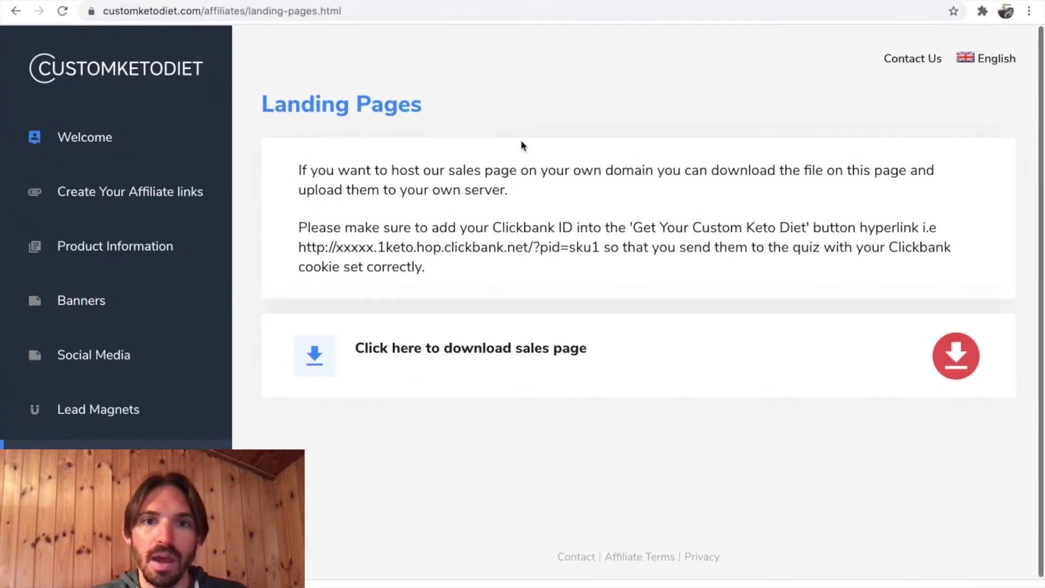
# - Open the HopLink Generator for Custom Keto Diet from the ClickBank marketplace and check the account nickname
pyautogui.hotkey('ctrl', 'Tab')
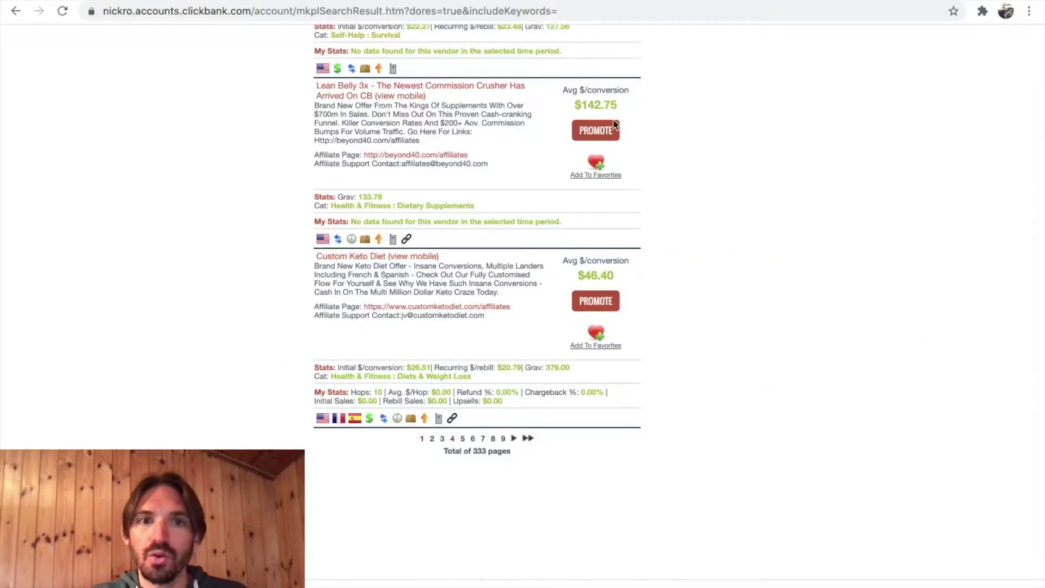
pyautogui.scroll(-1, 483, 252)
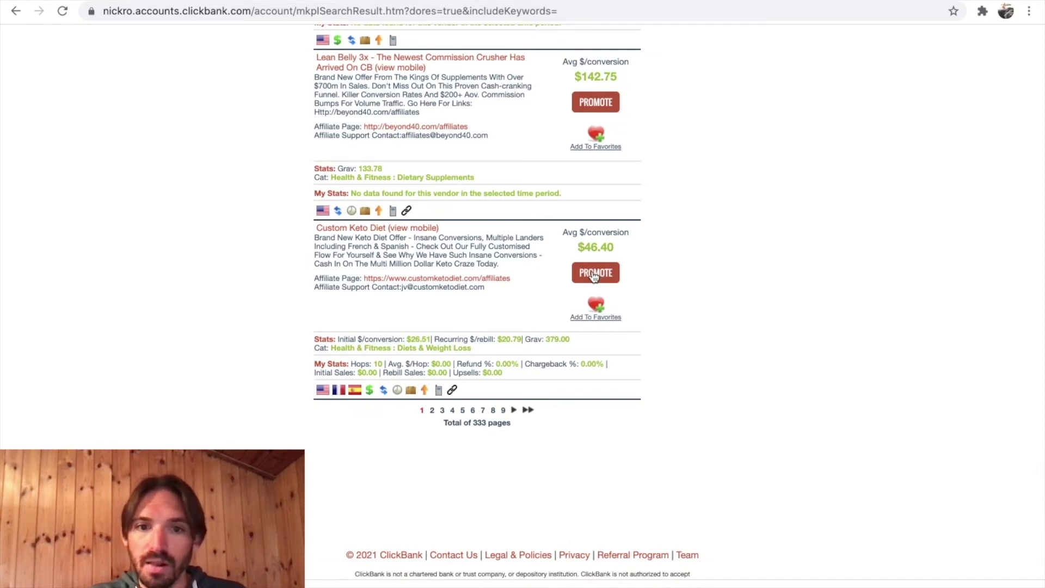
pyautogui.click(596, 273)
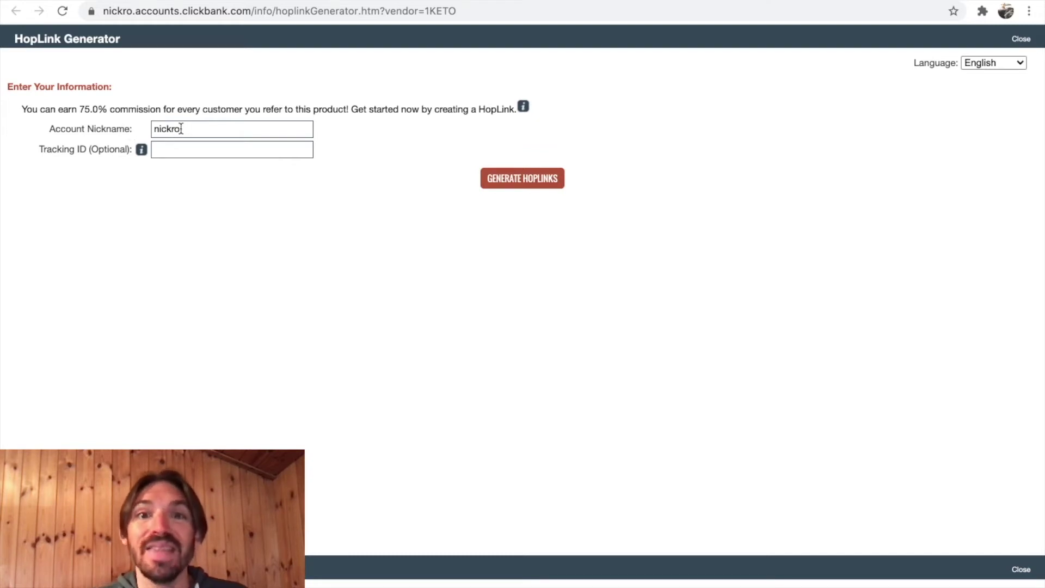
pyautogui.moveTo(181, 129); pyautogui.dragTo(152, 129)
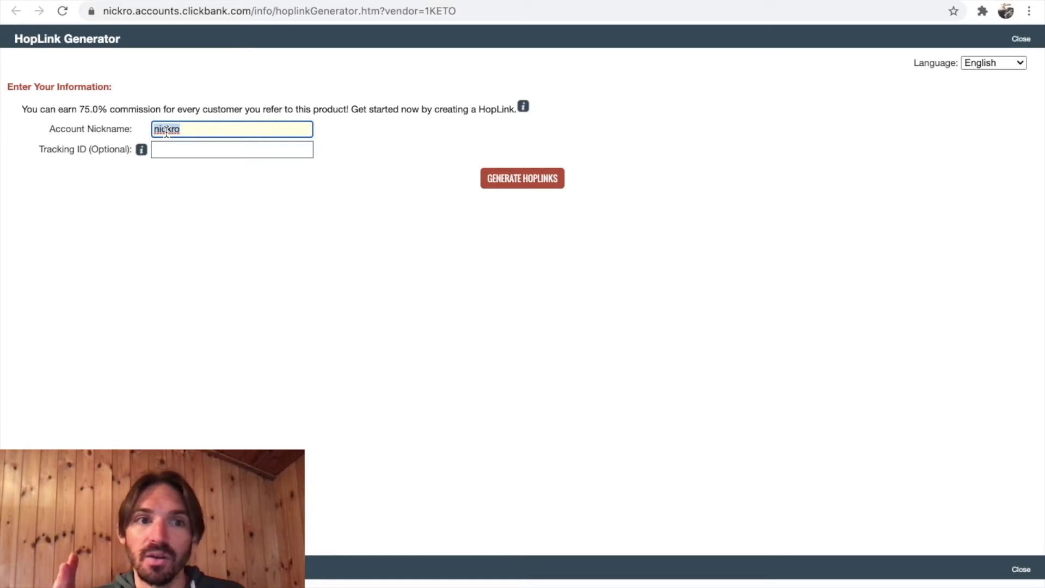
pyautogui.click(319, 221)
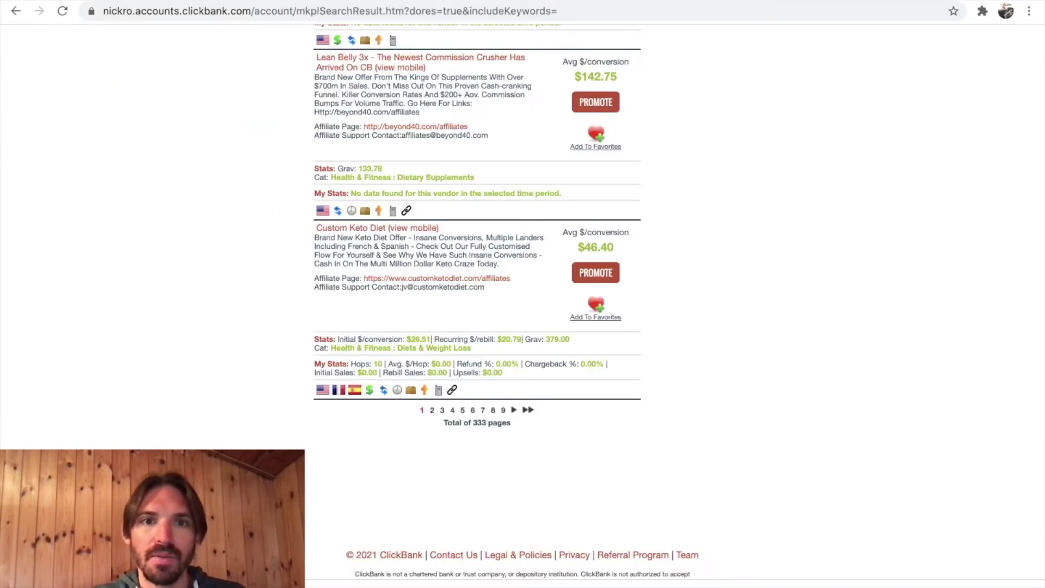
# - Reopen the Custom Keto Diet HopLink Generator to review the account nickname again, and close it to return to the marketplace
pyautogui.scroll(-1, 657, 269)
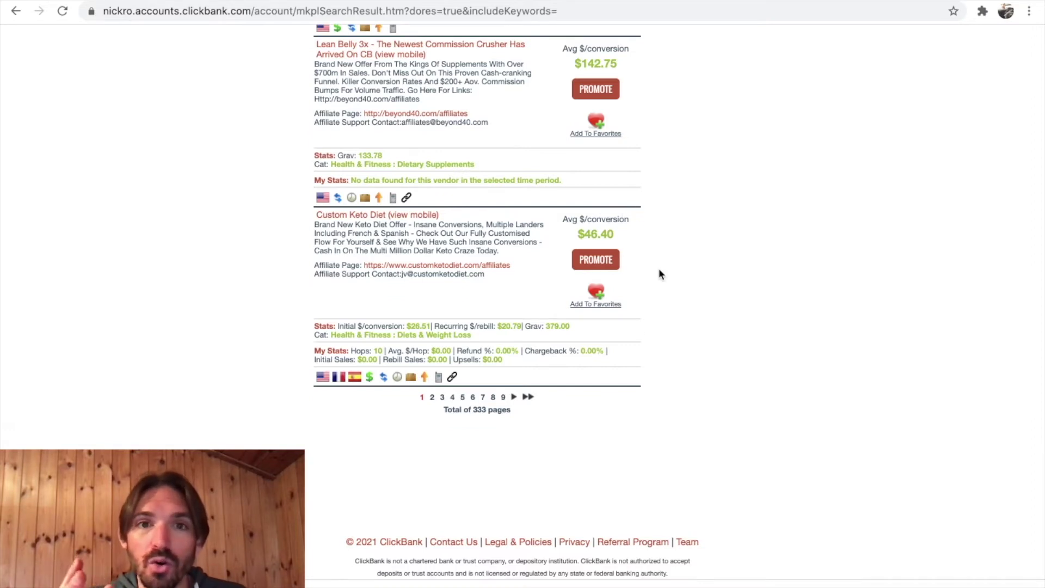
pyautogui.click(606, 260)
pyautogui.moveTo(184, 129); pyautogui.dragTo(151, 133)
pyautogui.click(303, 204)
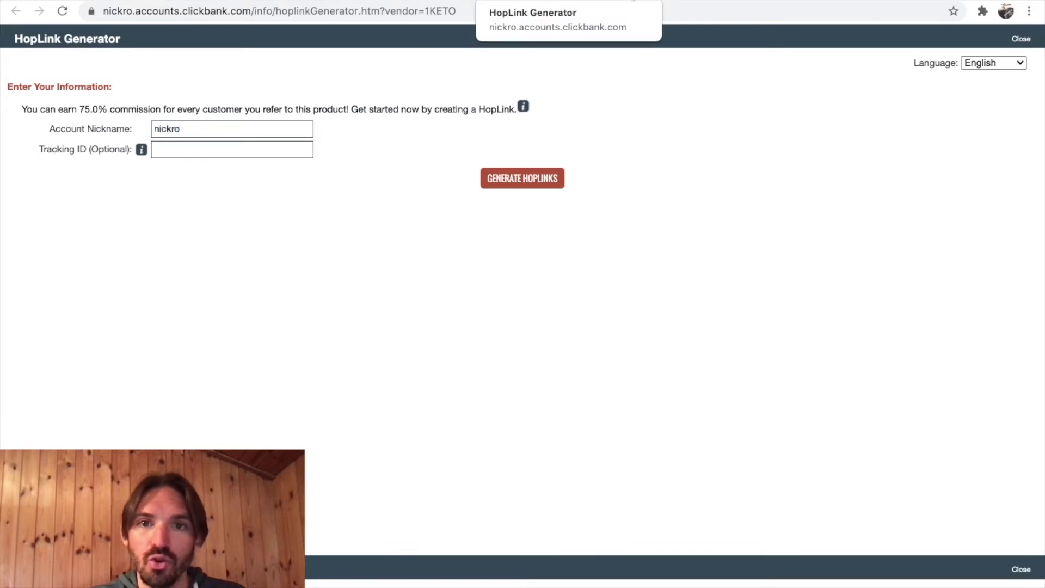
pyautogui.click(493, 4)
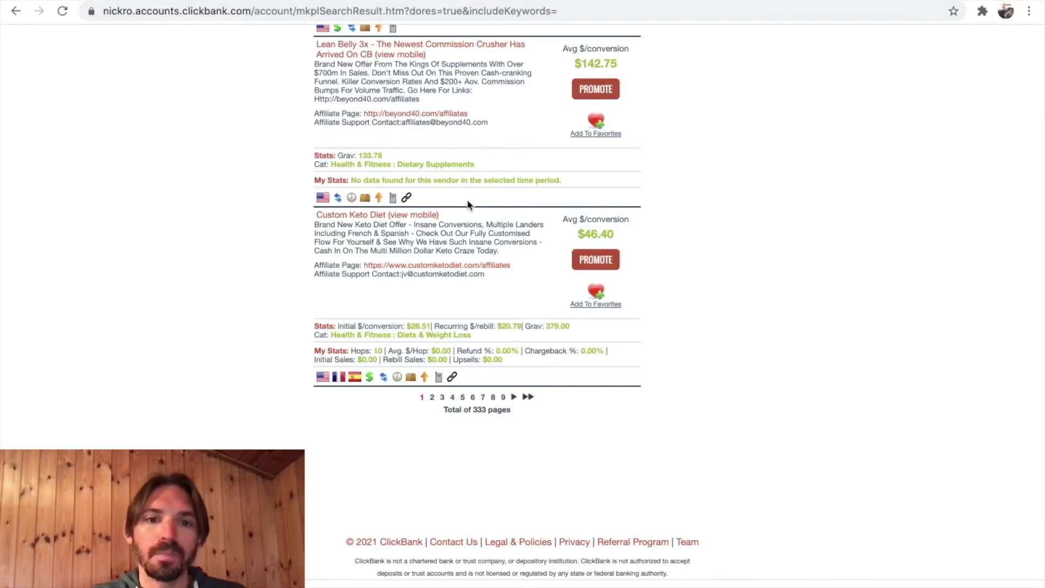
pyautogui.click(594, 260)
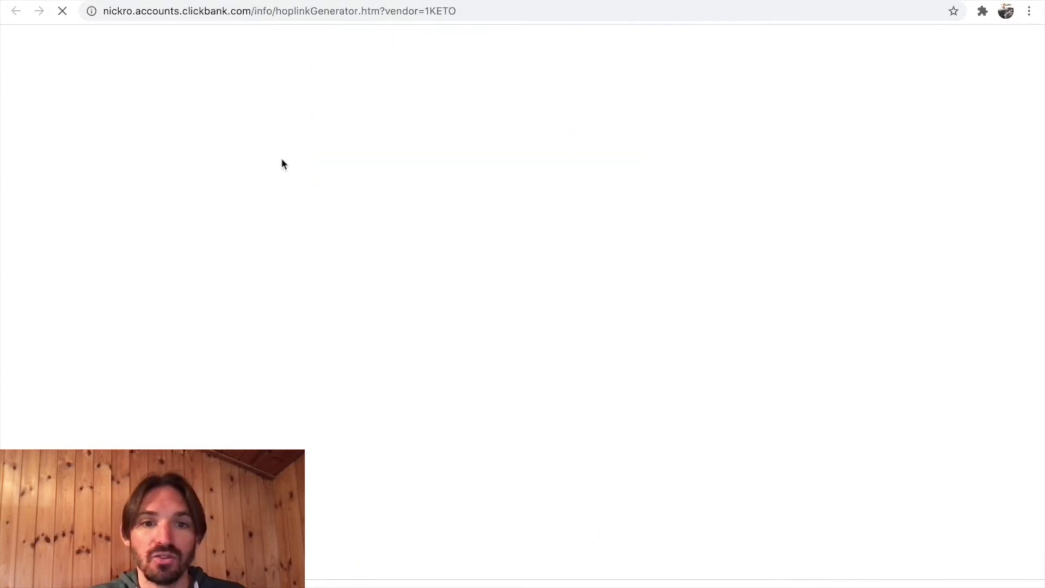
pyautogui.moveTo(181, 129); pyautogui.dragTo(151, 132)
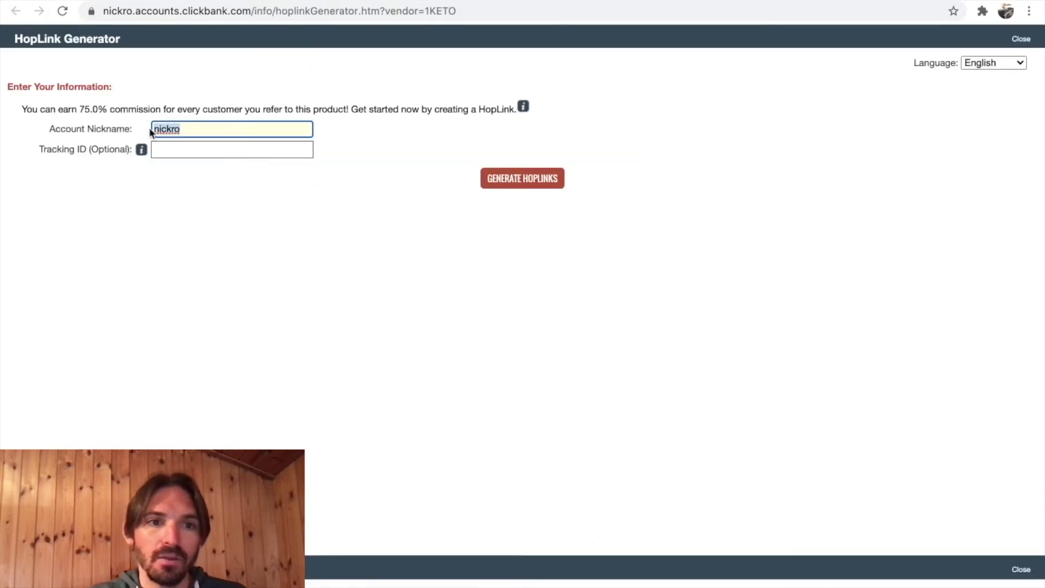
pyautogui.click(472, 223)
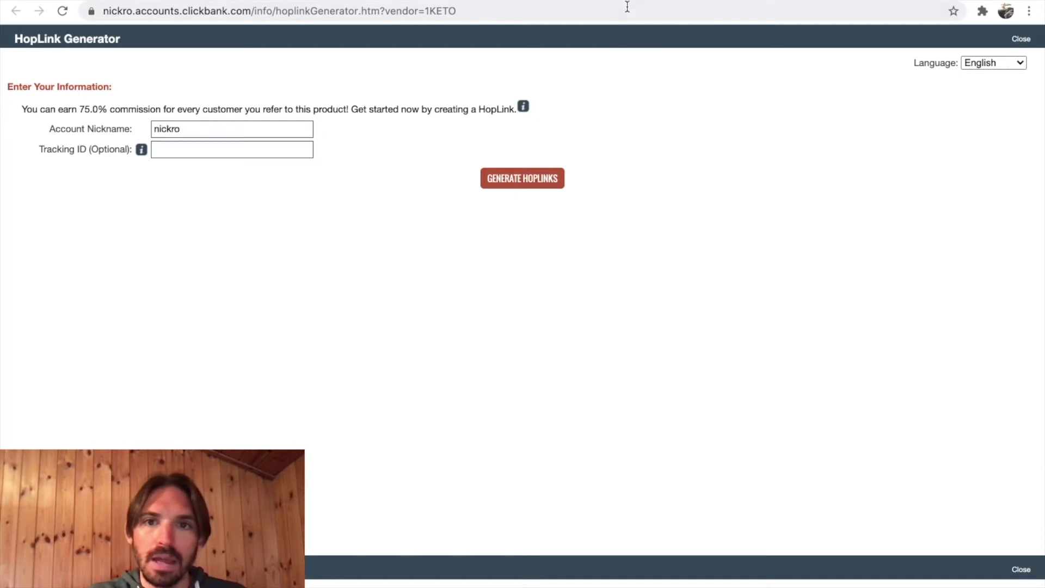
pyautogui.press('super+w')
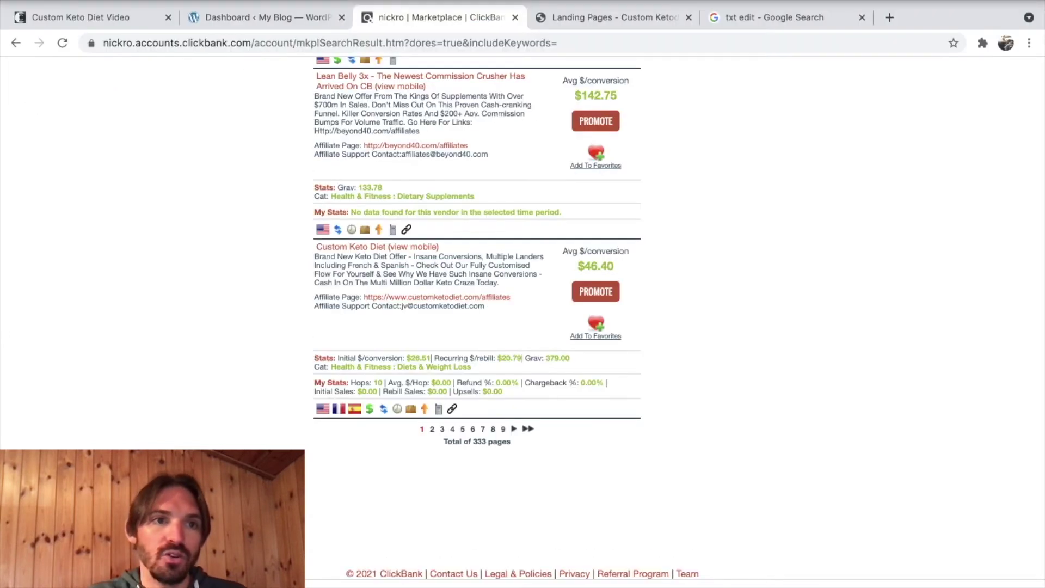
# - Take the browser out of full screen, minimize it, and move customketodiet_html.zip to a clear area of the desktop
pyautogui.press('ctrl+super+f')
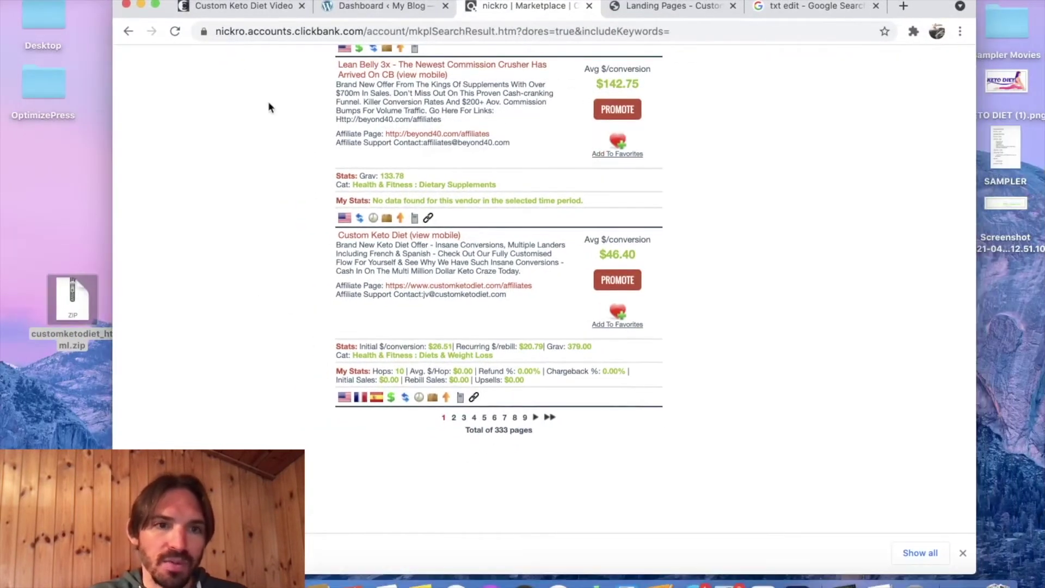
pyautogui.click(143, 6)
pyautogui.moveTo(77, 303); pyautogui.dragTo(218, 192)
pyautogui.click(301, 207)
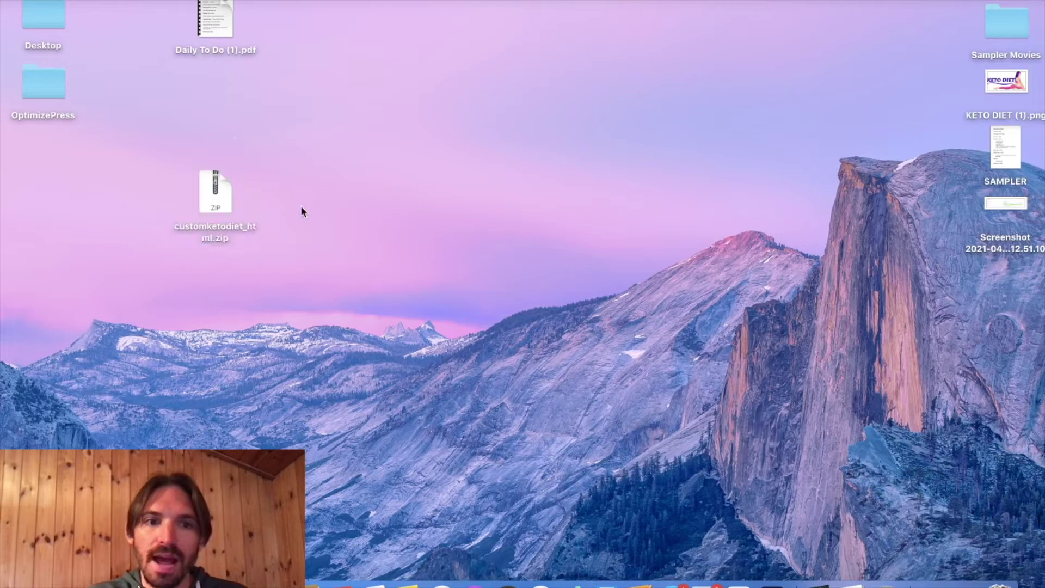
# - Extract customketodiet_html.zip on the desktop
pyautogui.click(215, 196)
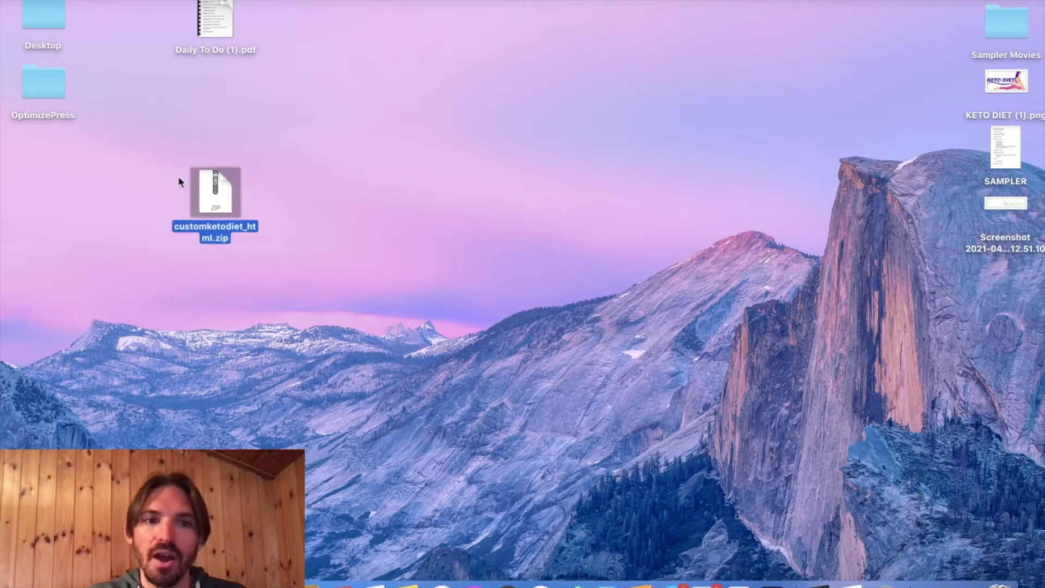
pyautogui.click(226, 256)
pyautogui.doubleClick(212, 195)
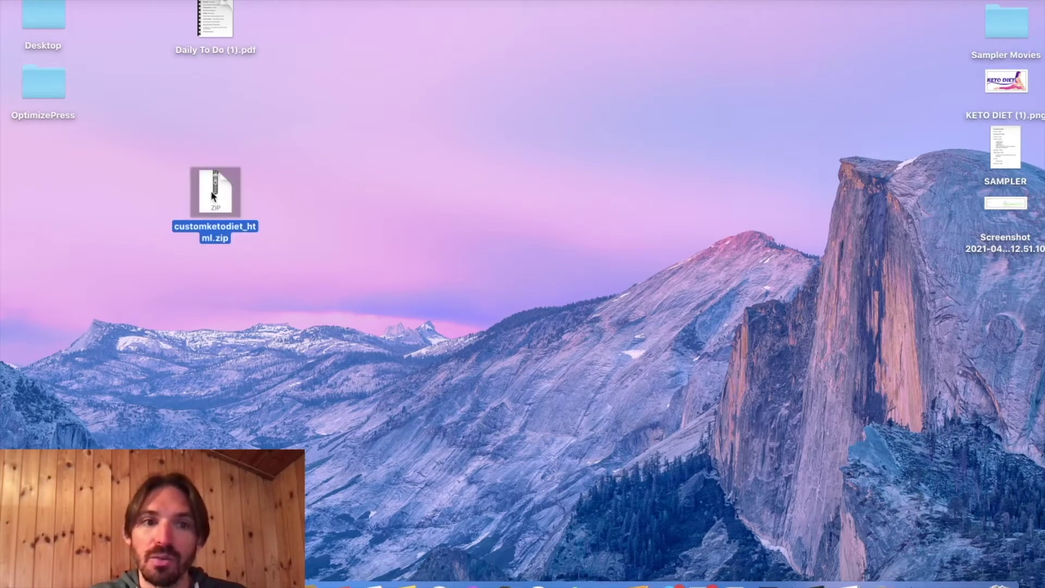
# - Place the extracted customketodiet_html folder beside the zip file, open it, and select index.html
pyautogui.moveTo(246, 207); pyautogui.dragTo(326, 210)
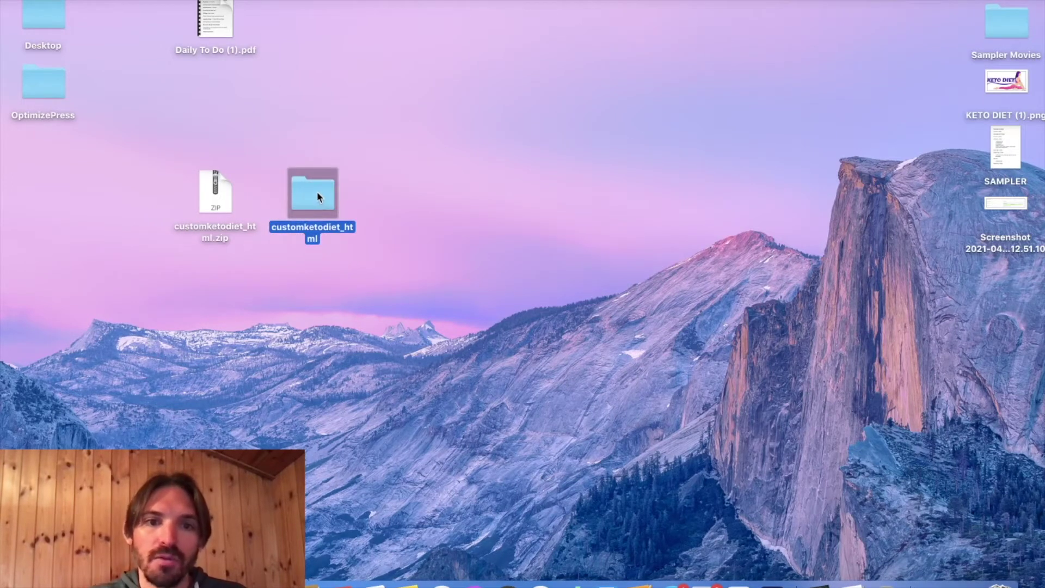
pyautogui.doubleClick(318, 193)
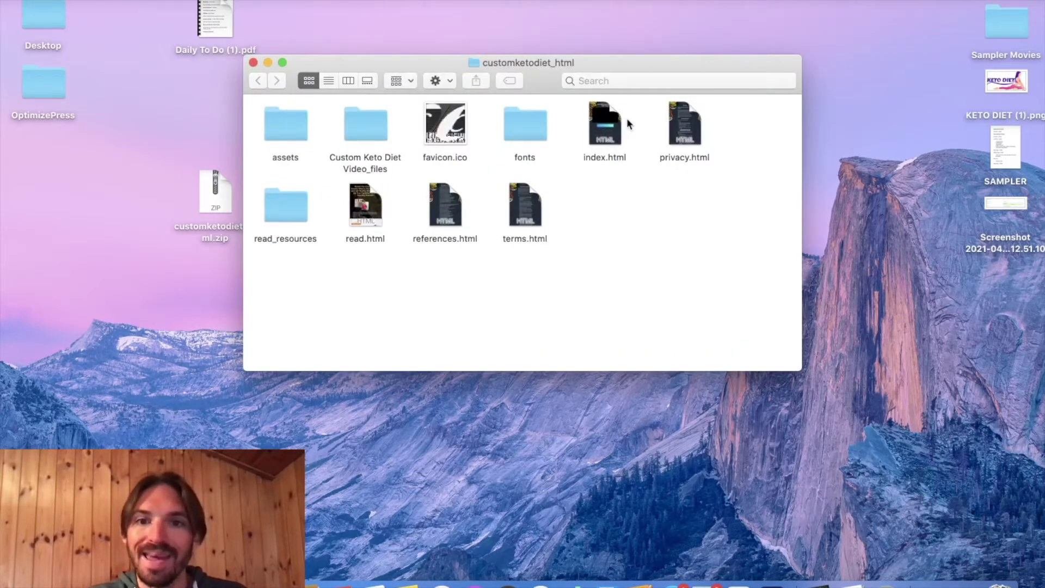
pyautogui.click(598, 130)
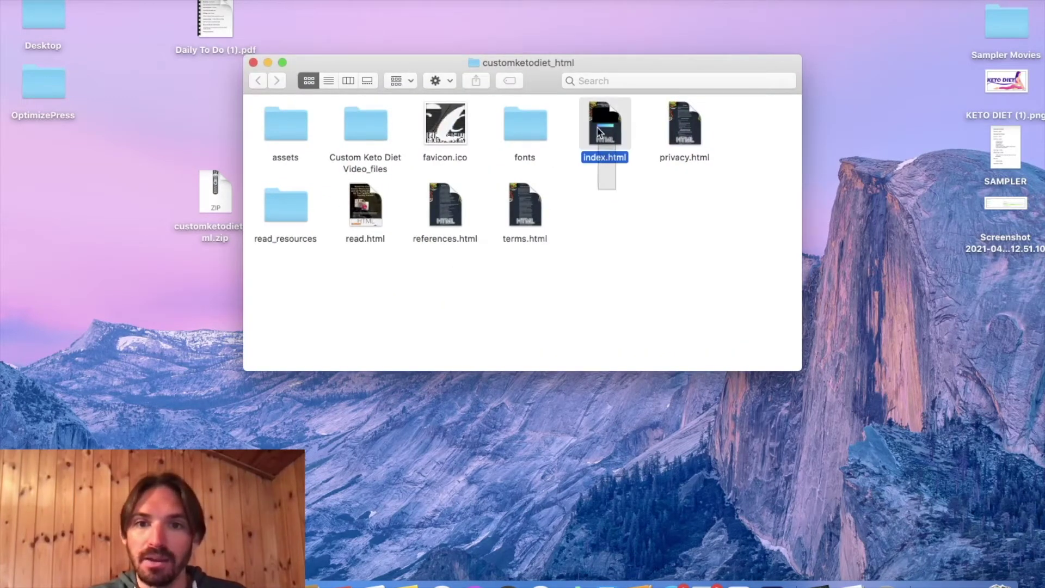
pyautogui.click(625, 197)
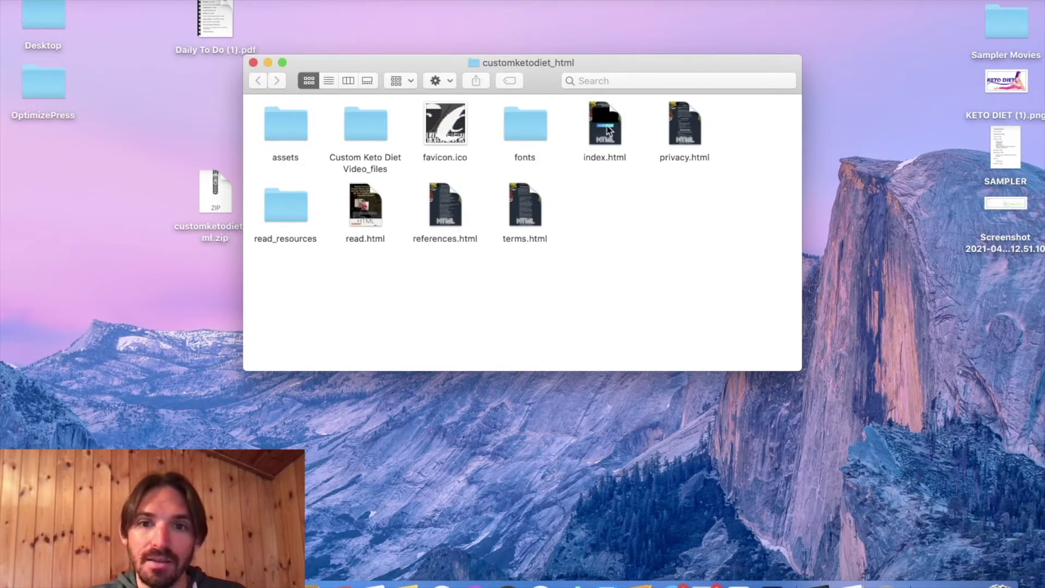
pyautogui.click(611, 130)
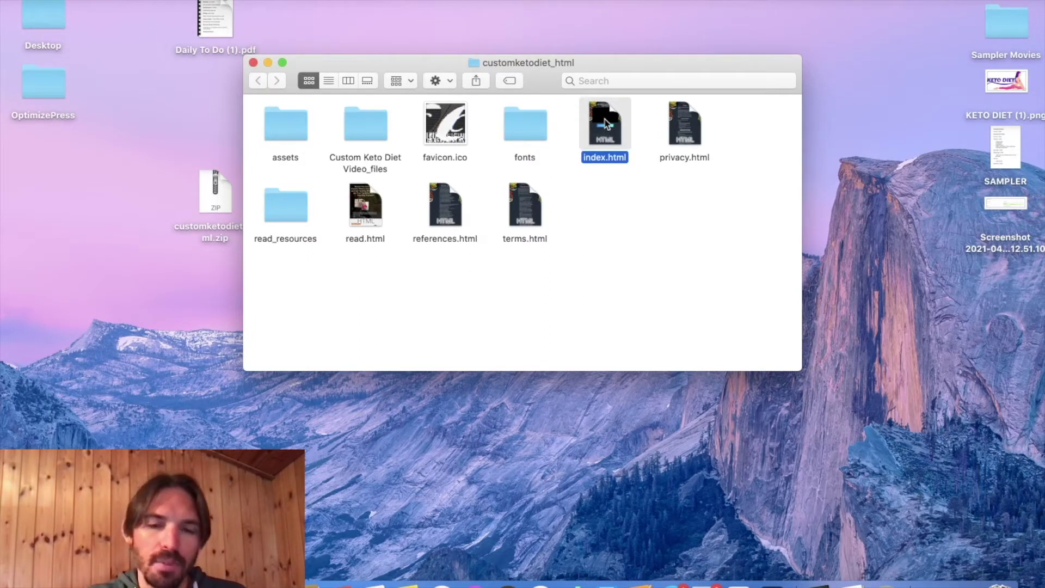
# - Preview index.html in Chrome down to the Get Your Custom Keto Diet button, close the preview and minimize the browser
pyautogui.doubleClick(606, 124)
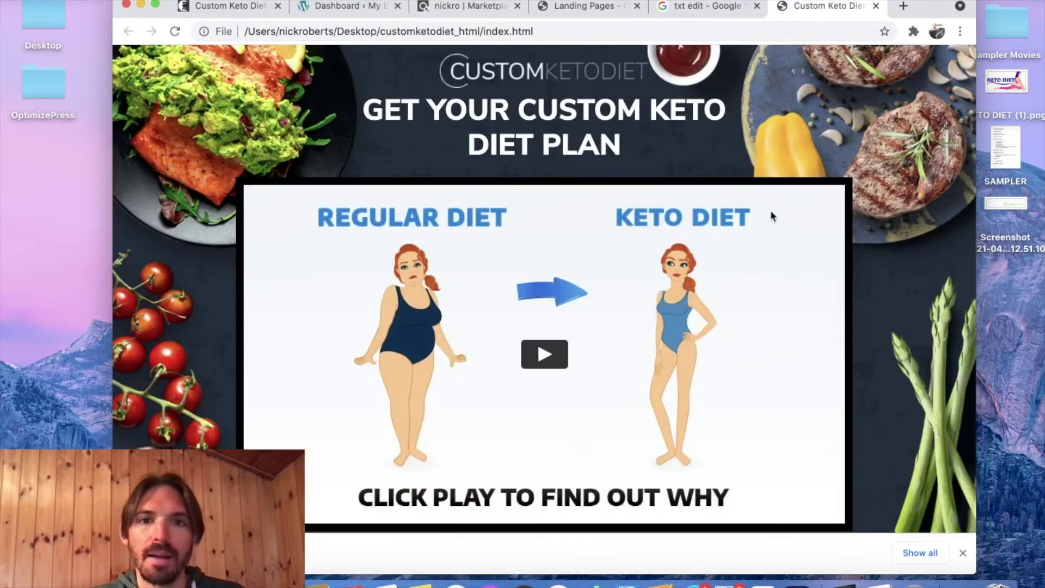
pyautogui.scroll(-5, 735, 400)
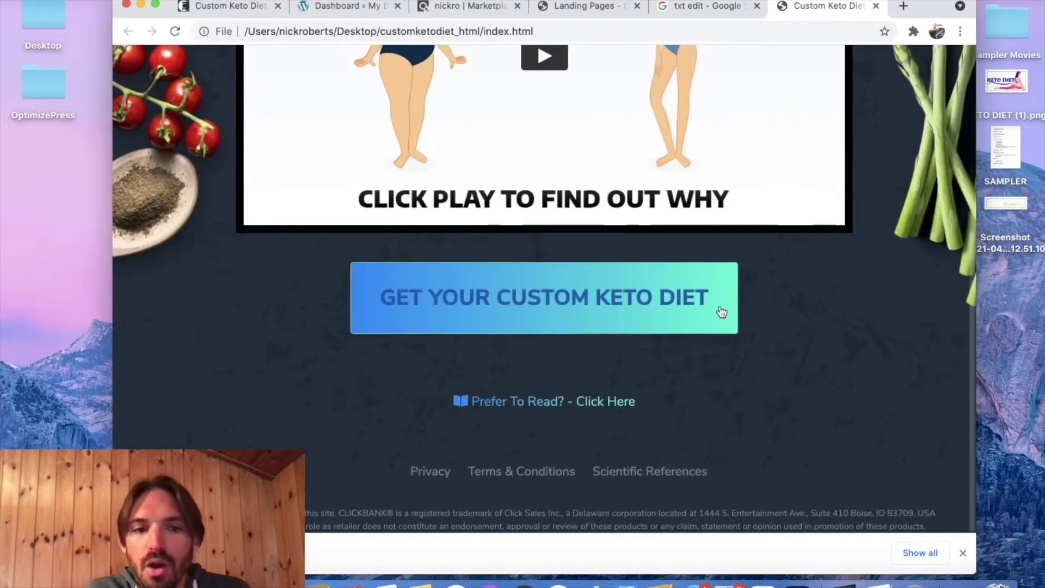
pyautogui.scroll(10, 715, 289)
pyautogui.click(876, 6)
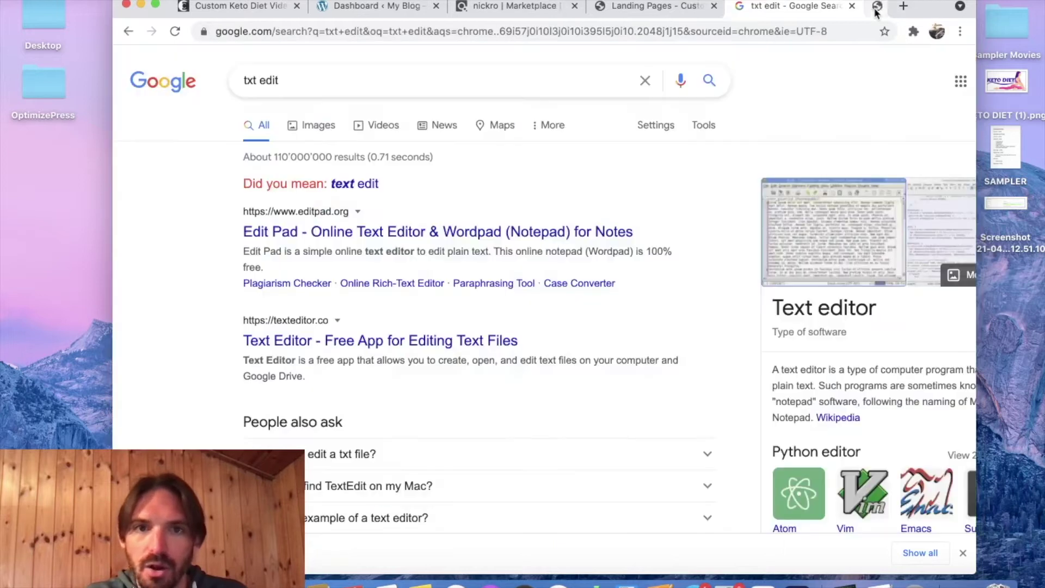
pyautogui.click(155, 4)
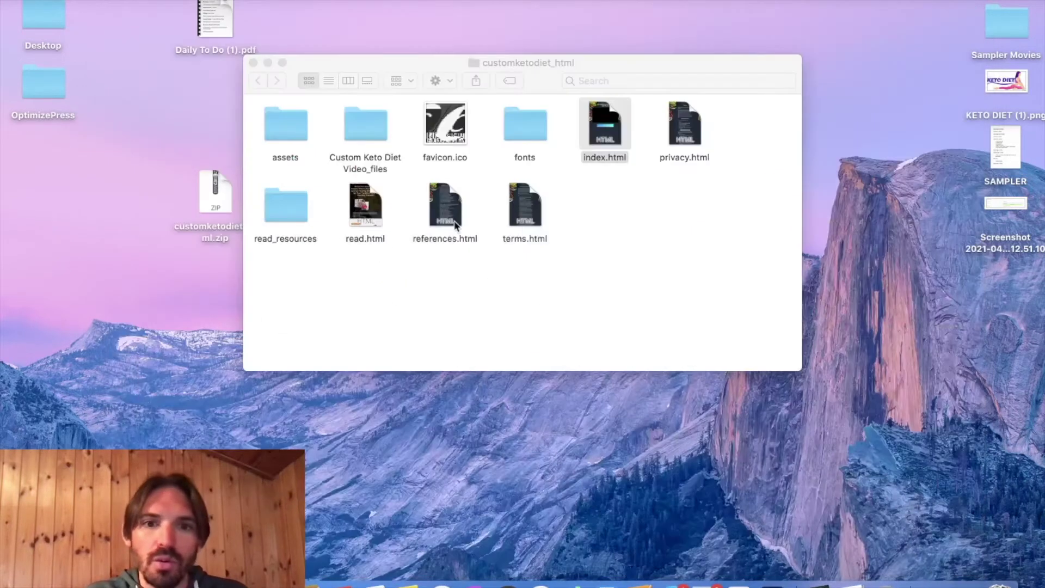
# - Open index.html from the customketodiet_html folder with TextEdit
pyautogui.click(593, 221)
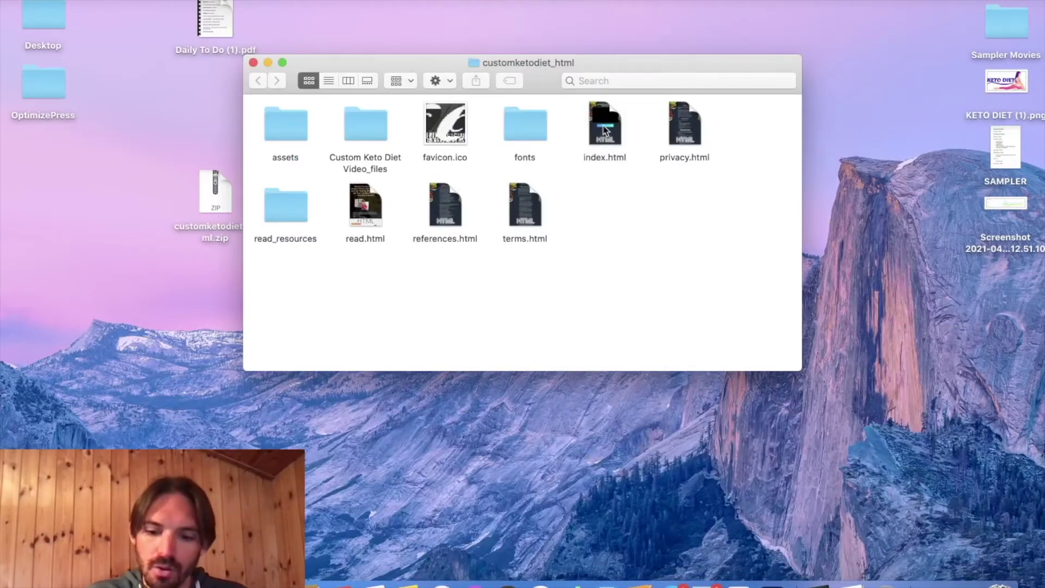
pyautogui.rightClick(605, 130)
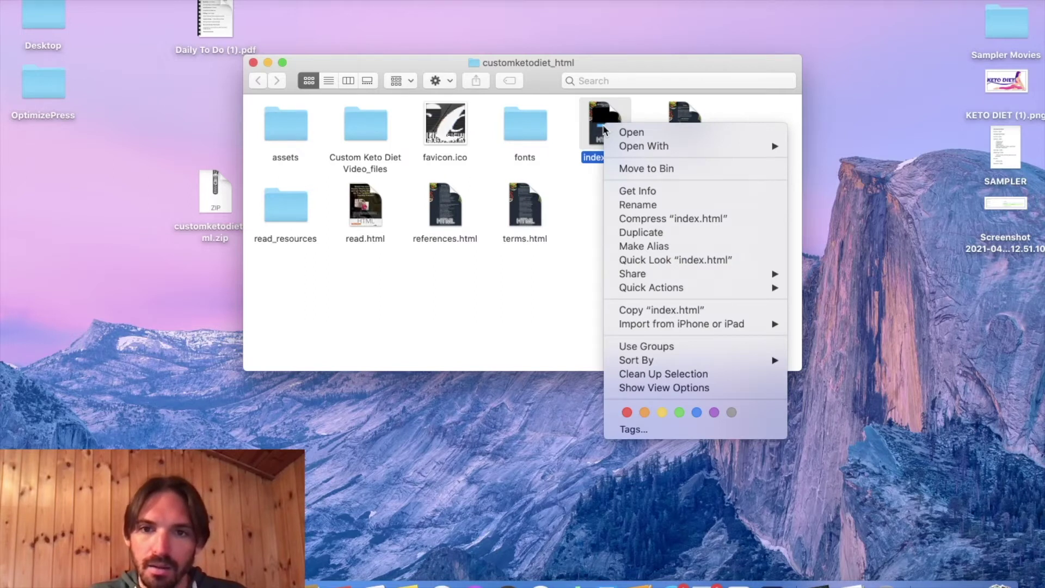
pyautogui.moveTo(663, 151)
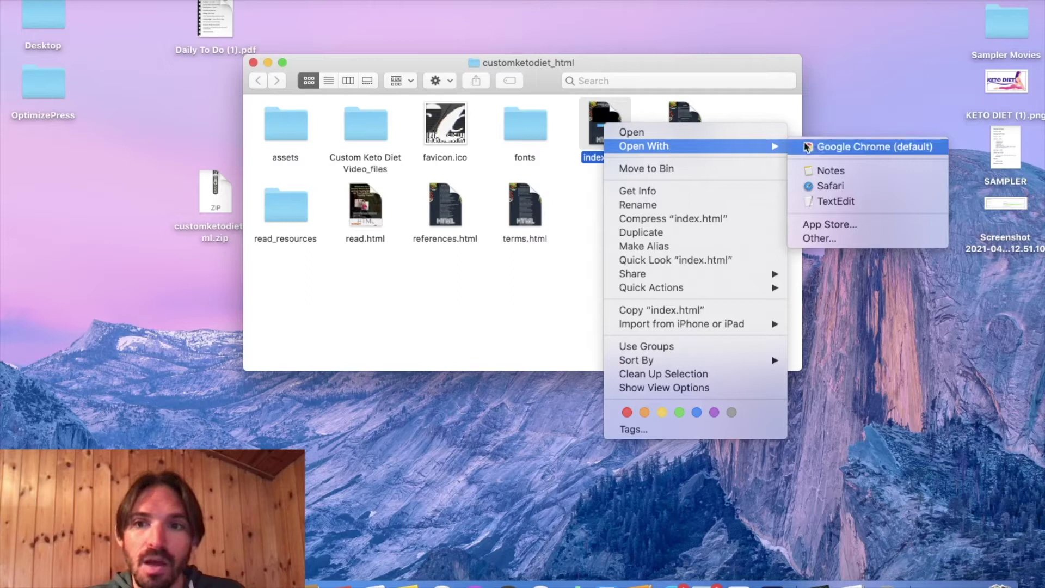
pyautogui.click(877, 208)
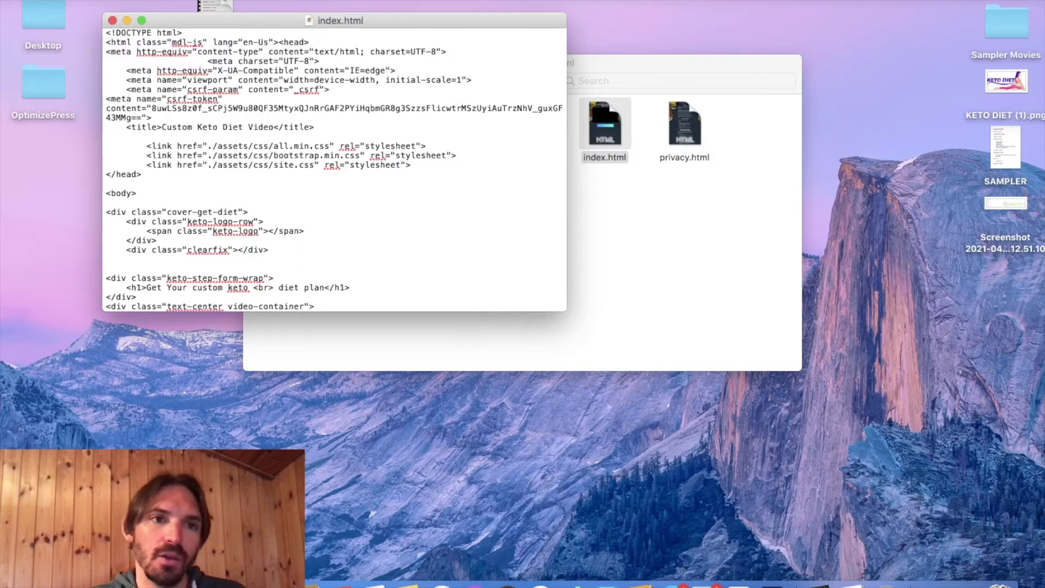
# - Turn off "Display HTML files as HTML code instead of formatted text" in TextEdit's Open and Save preferences
pyautogui.click(63, 1)
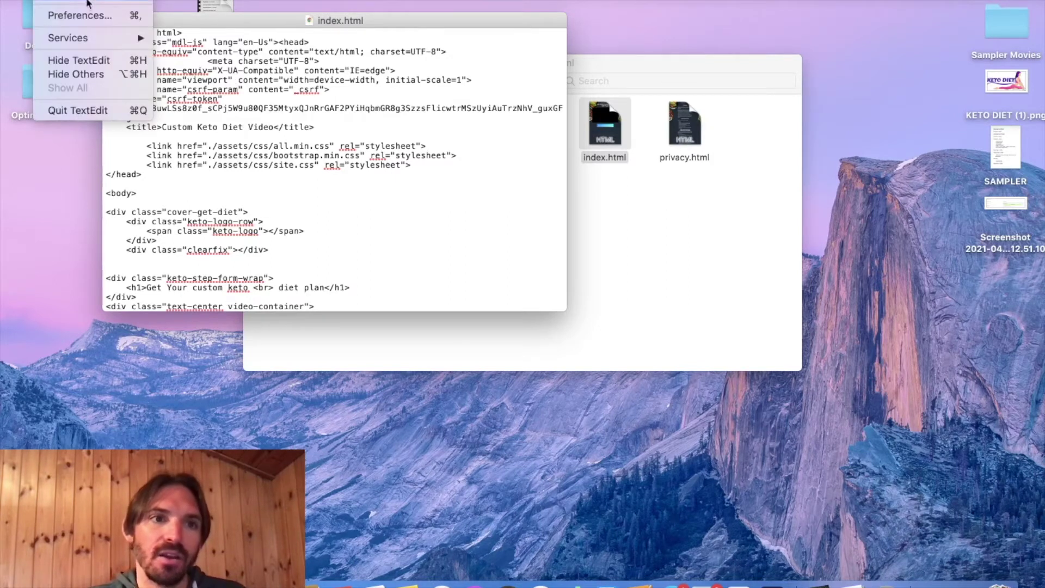
pyautogui.click(94, 17)
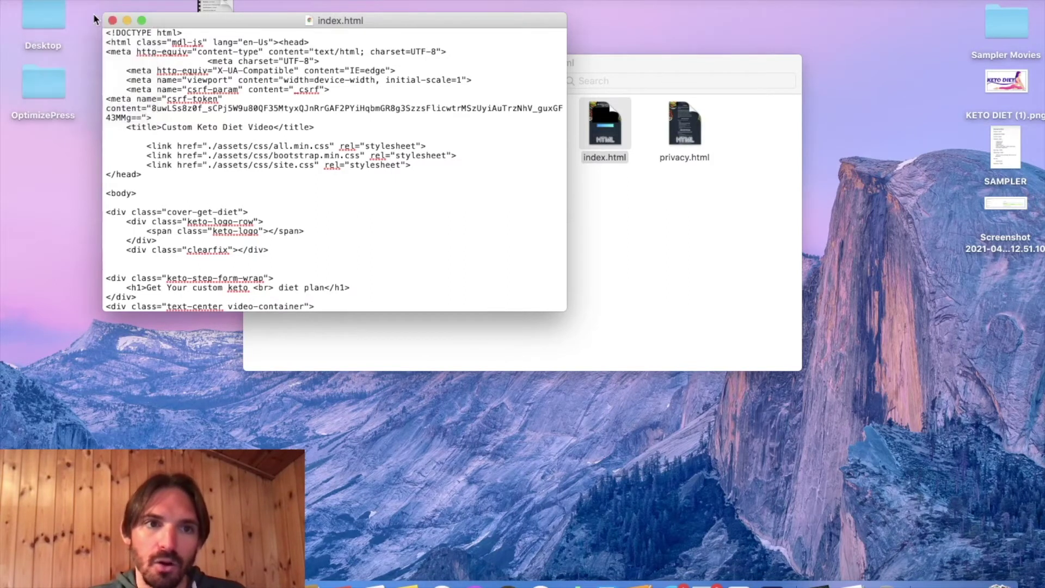
pyautogui.moveTo(325, 101); pyautogui.dragTo(410, 47)
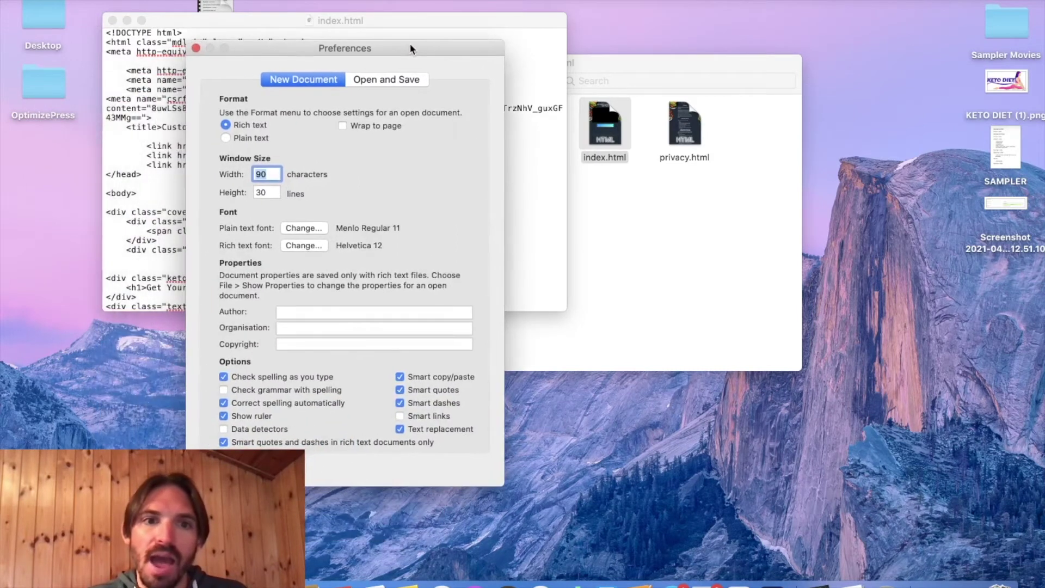
pyautogui.click(396, 80)
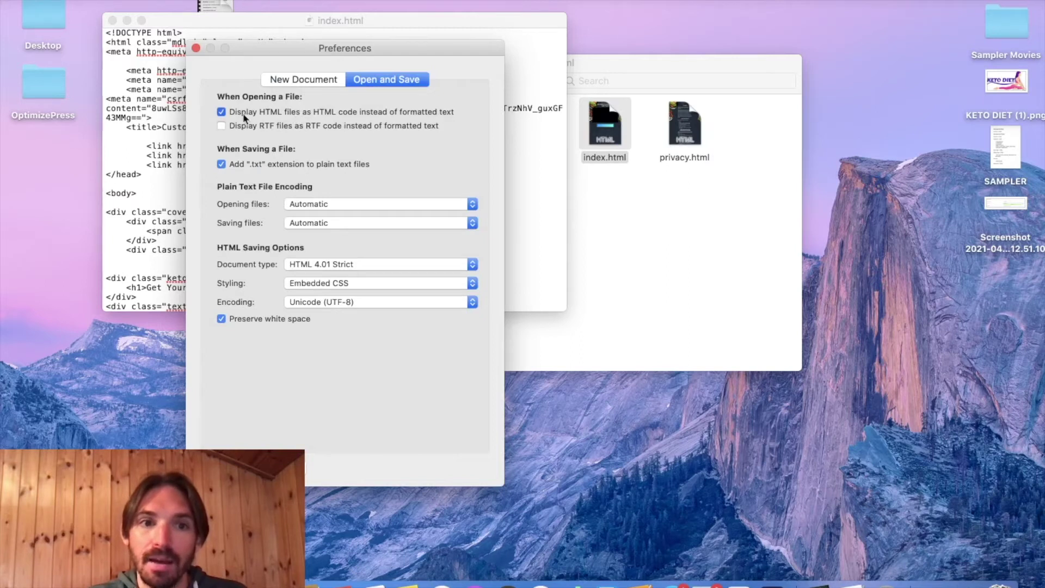
pyautogui.click(273, 114)
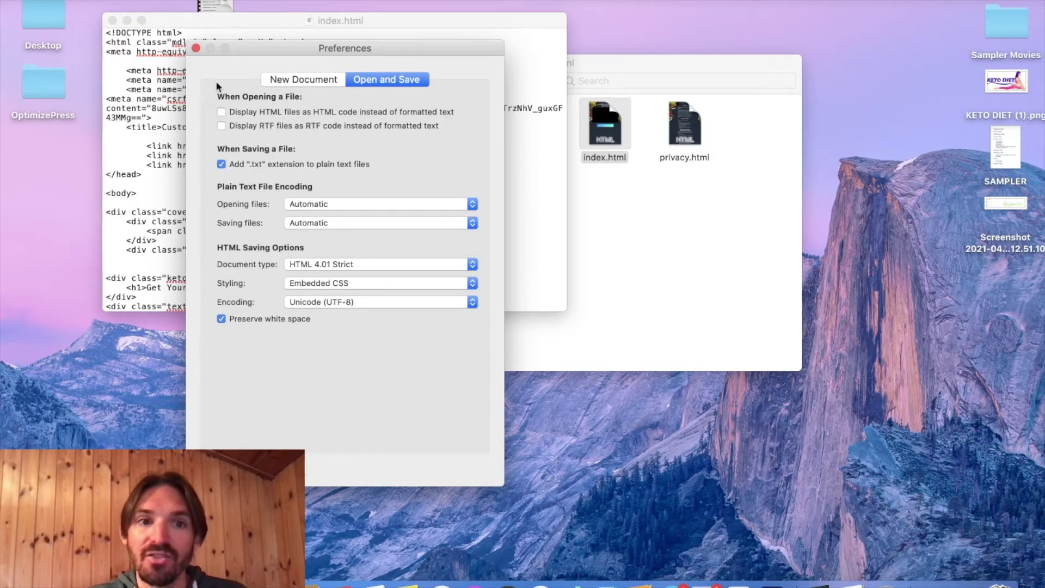
pyautogui.click(195, 49)
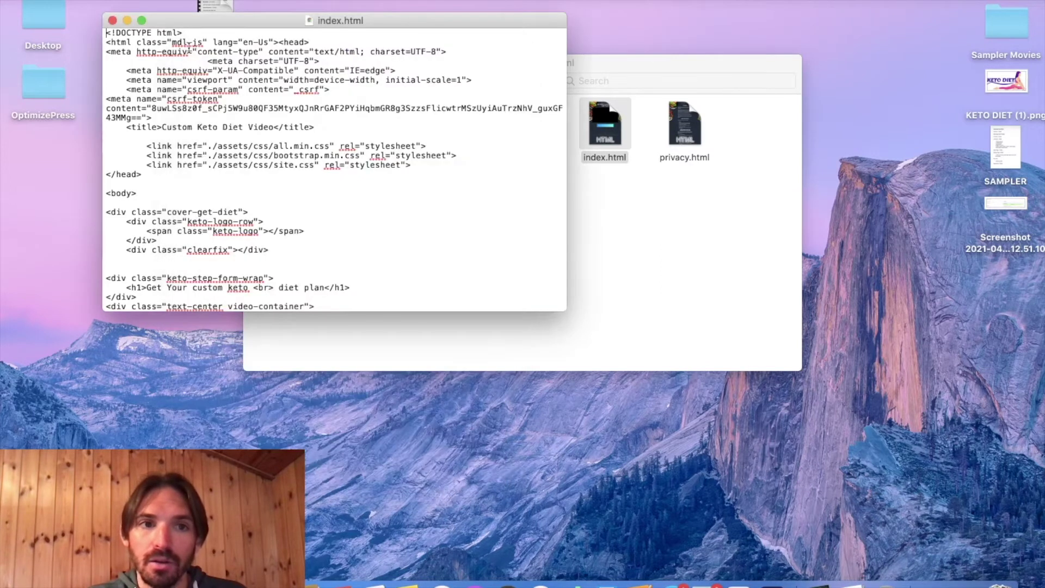
# - Close index.html and reopen it in TextEdit to view how the page displays as formatted text
pyautogui.click(113, 21)
pyautogui.rightClick(601, 128)
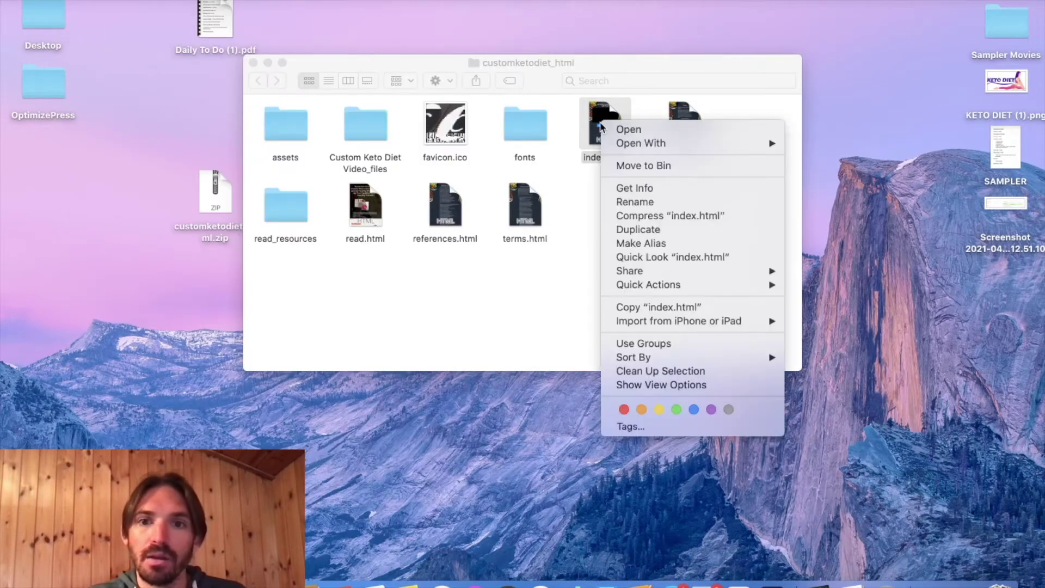
pyautogui.click(845, 200)
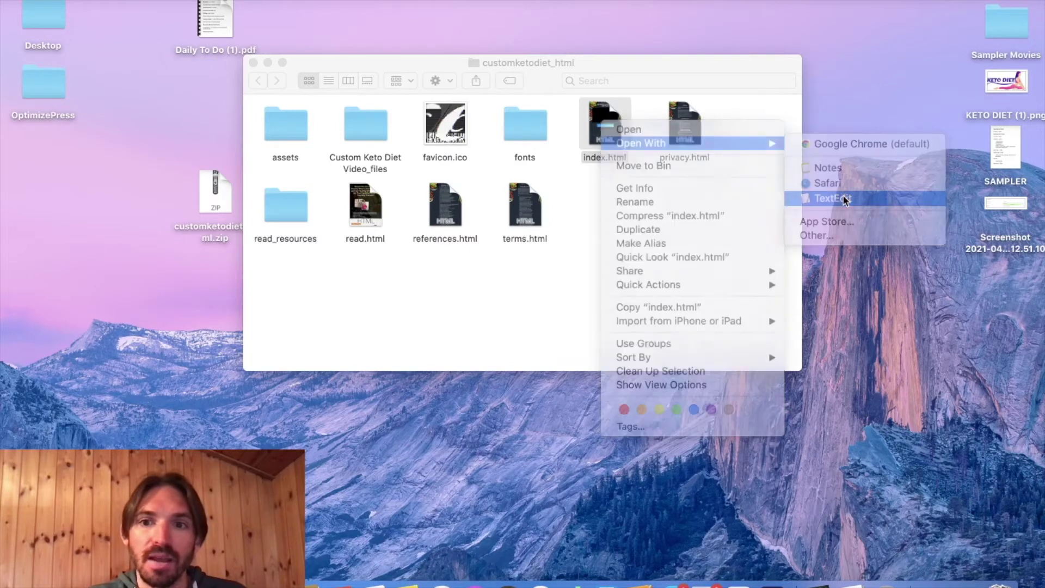
pyautogui.scroll(1, 374, 199)
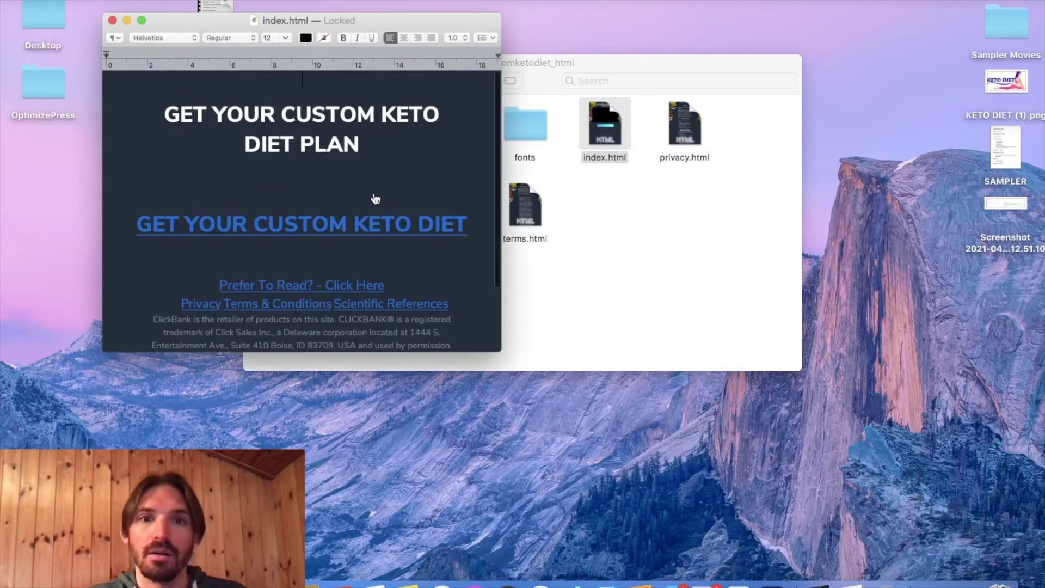
pyautogui.scroll(-4, 375, 199)
pyautogui.scroll(4, 274, 121)
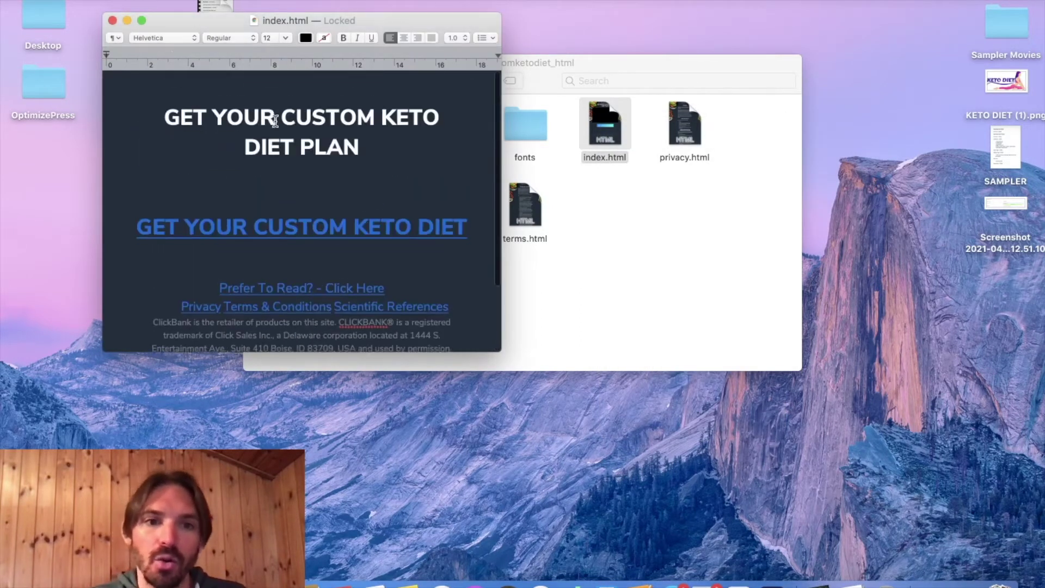
# - Close the formatted index.html and turn on "Display HTML files as HTML code instead of formatted text" in TextEdit's preferences
pyautogui.click(112, 20)
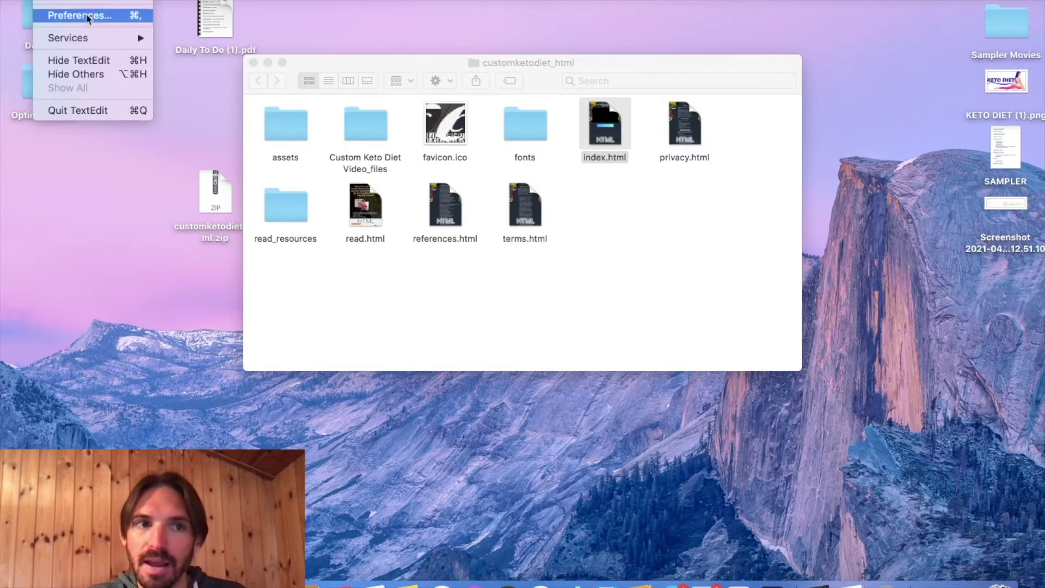
pyautogui.click(100, 22)
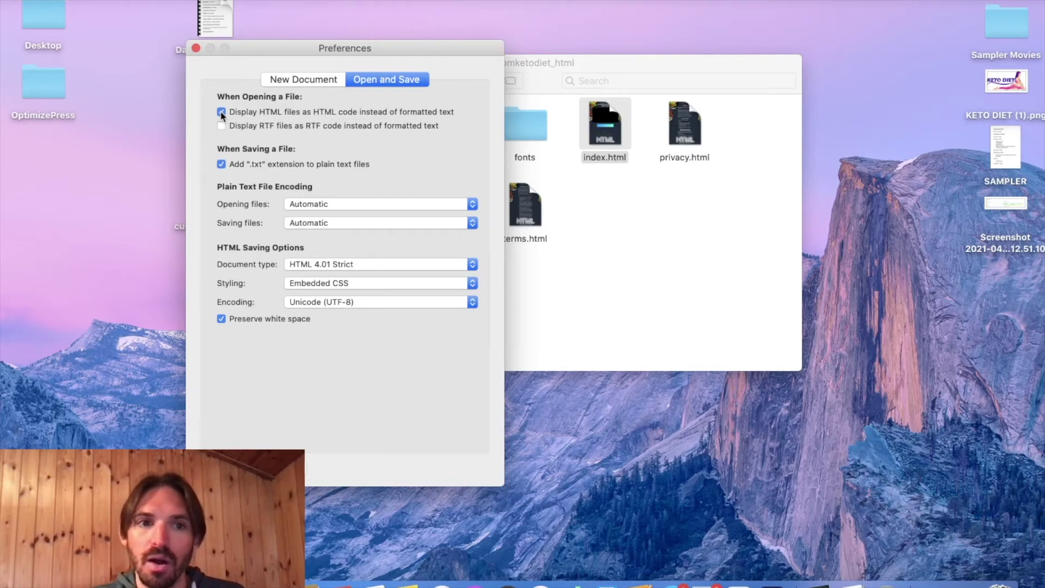
pyautogui.click(196, 49)
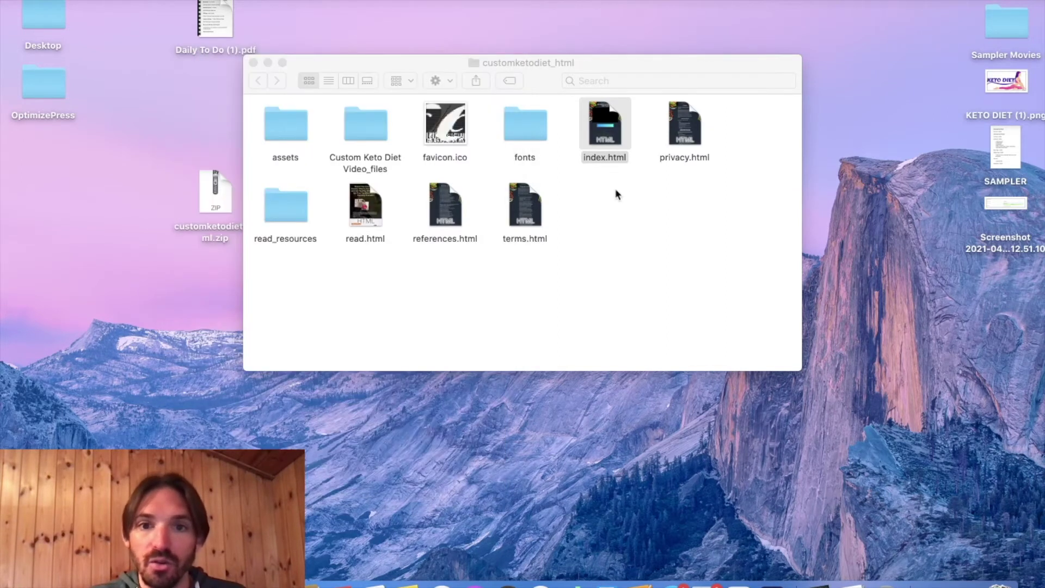
# - Open index.html in TextEdit as HTML code and enlarge its window to fill most of the screen
pyautogui.rightClick(603, 117)
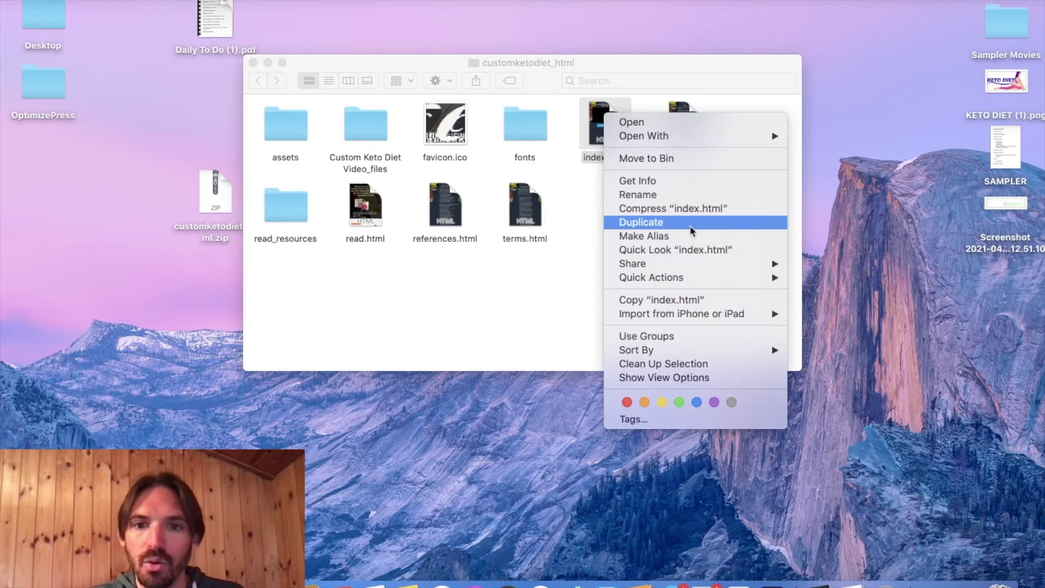
pyautogui.moveTo(701, 137)
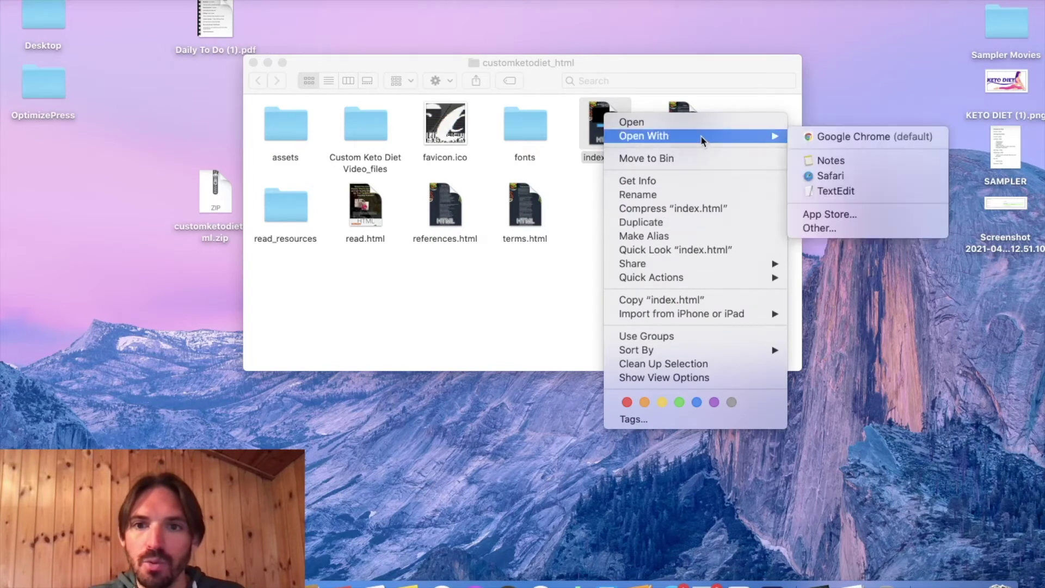
pyautogui.click(836, 191)
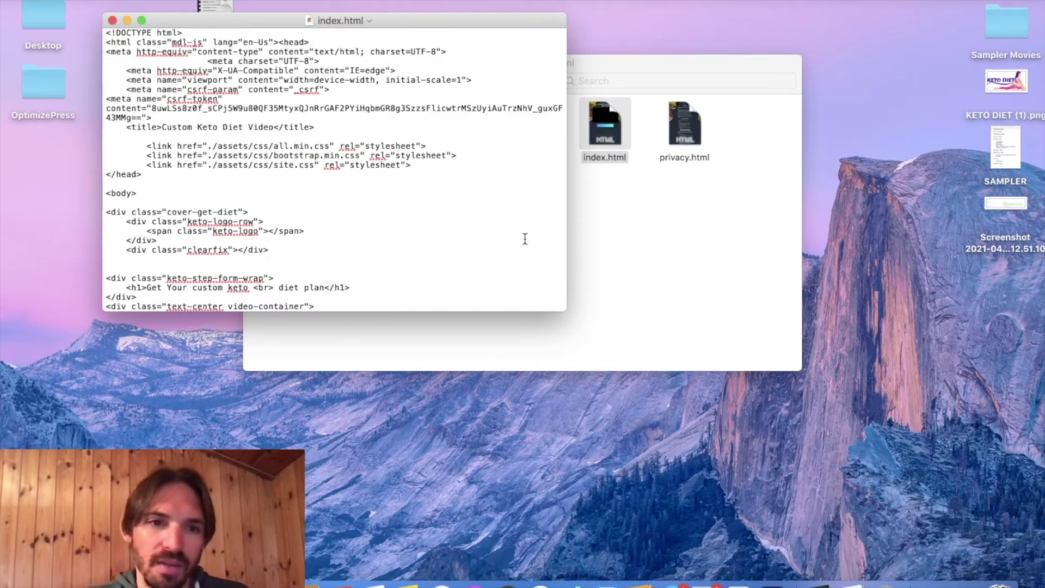
pyautogui.moveTo(562, 308); pyautogui.dragTo(1008, 550)
pyautogui.moveTo(824, 18); pyautogui.dragTo(845, 10)
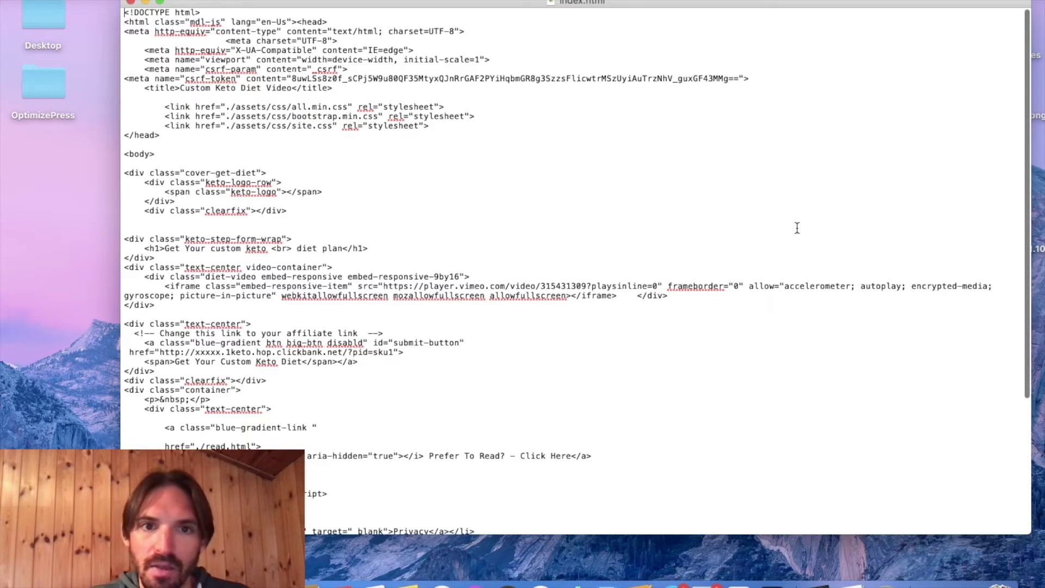
# - Replace the xxxxx placeholder in the "Get Your Custom Keto Diet" button link of index.html with the affiliate's own ClickBank ID
pyautogui.scroll(-1, 797, 228)
pyautogui.scroll(1, 796, 226)
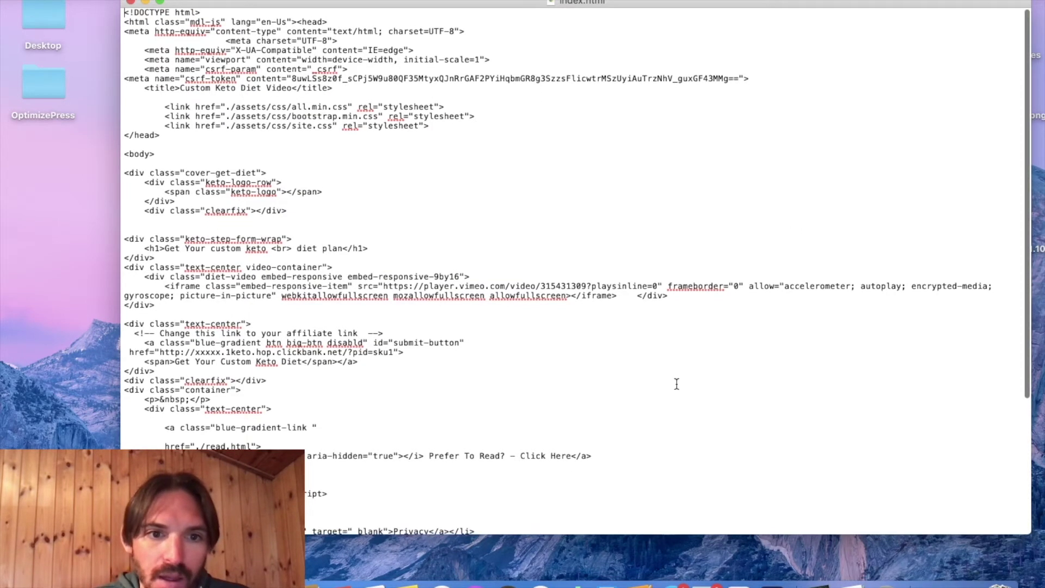
pyautogui.scroll(-5, 678, 386)
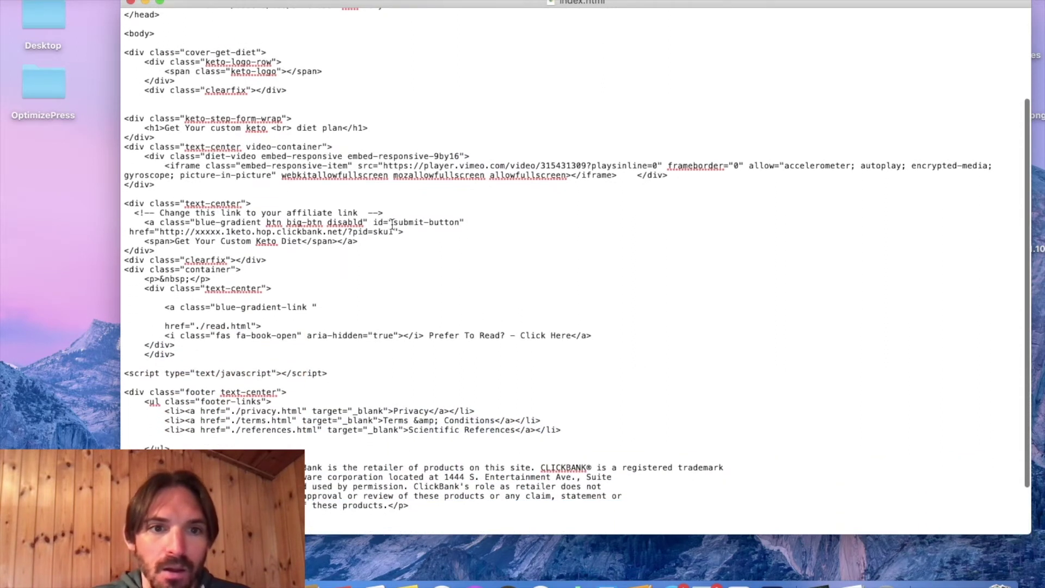
pyautogui.moveTo(403, 232); pyautogui.dragTo(256, 234)
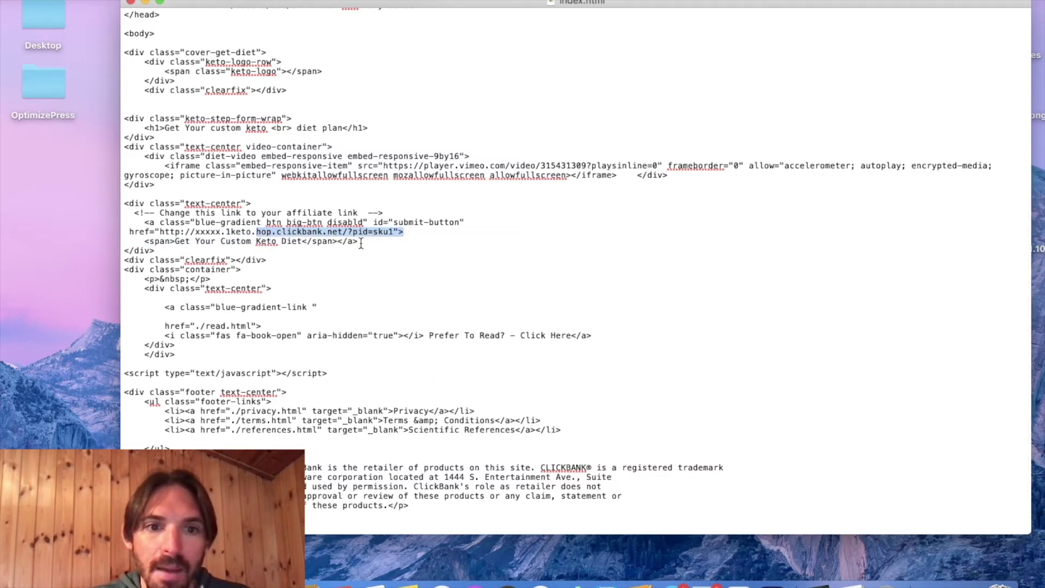
pyautogui.click(263, 240)
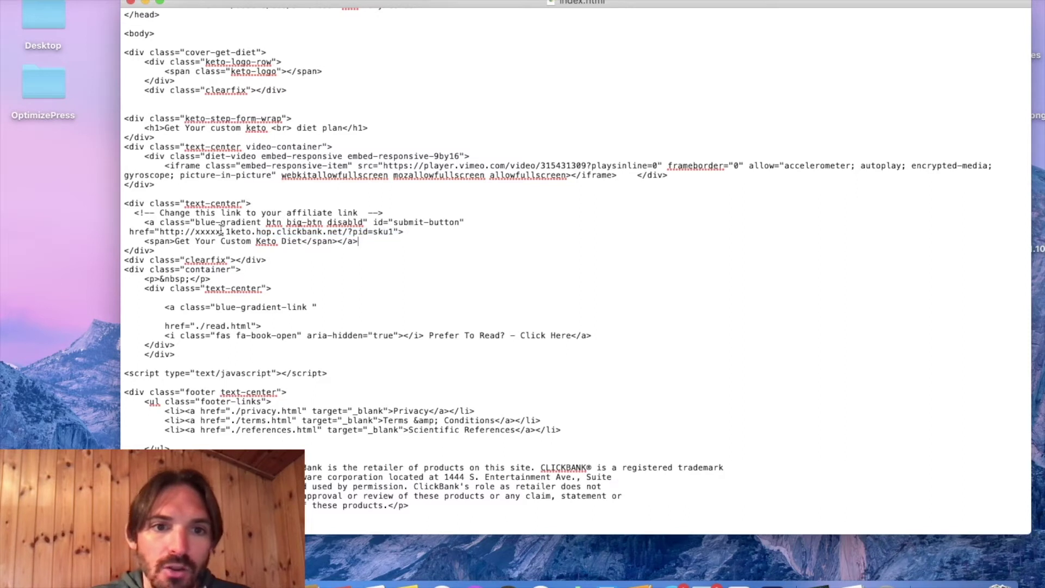
pyautogui.moveTo(221, 232); pyautogui.dragTo(197, 233)
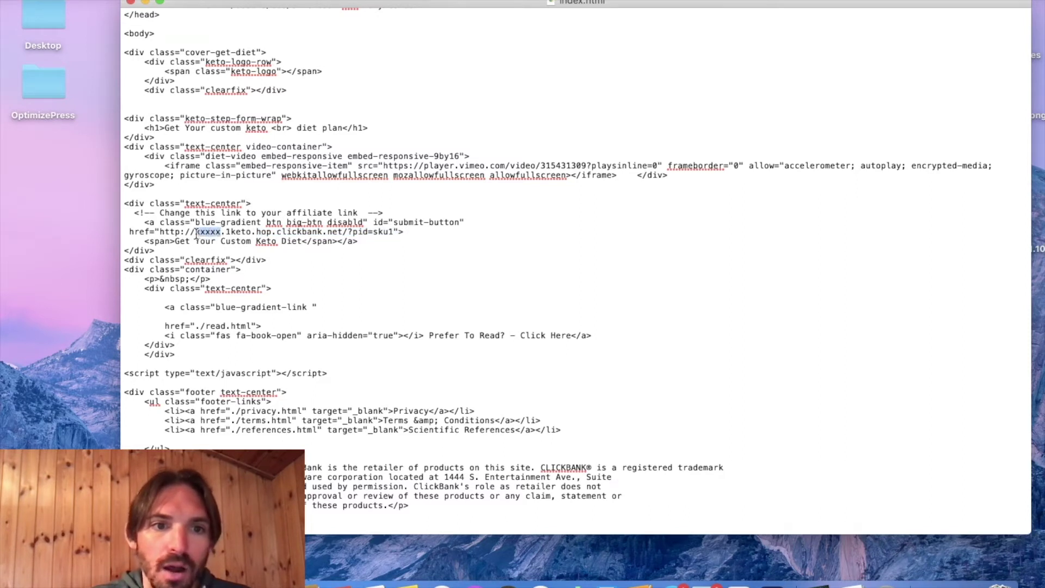
pyautogui.write('nickro')
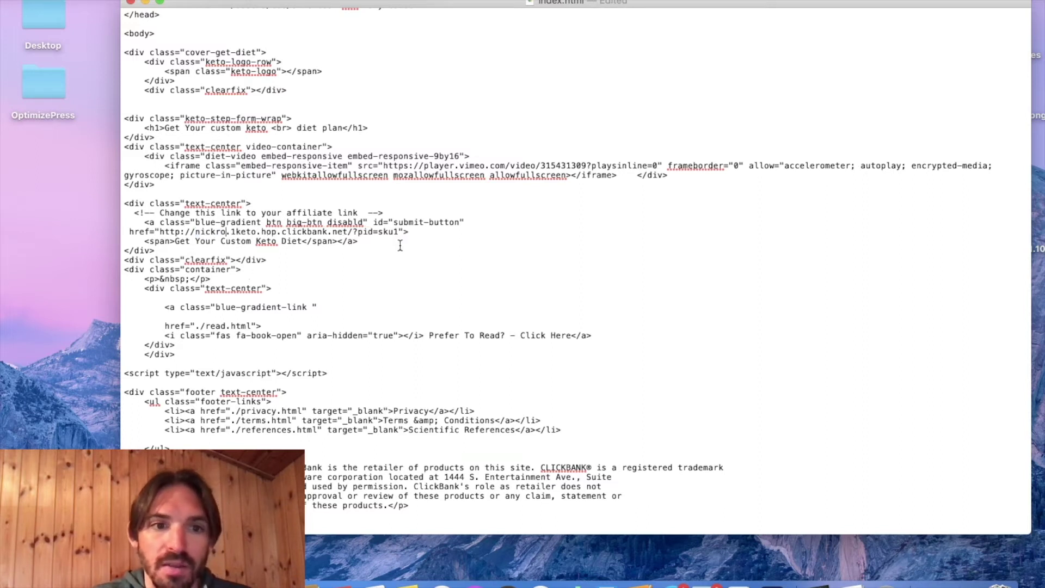
# - Save the edited index.html and close its window
pyautogui.click(101, 0)
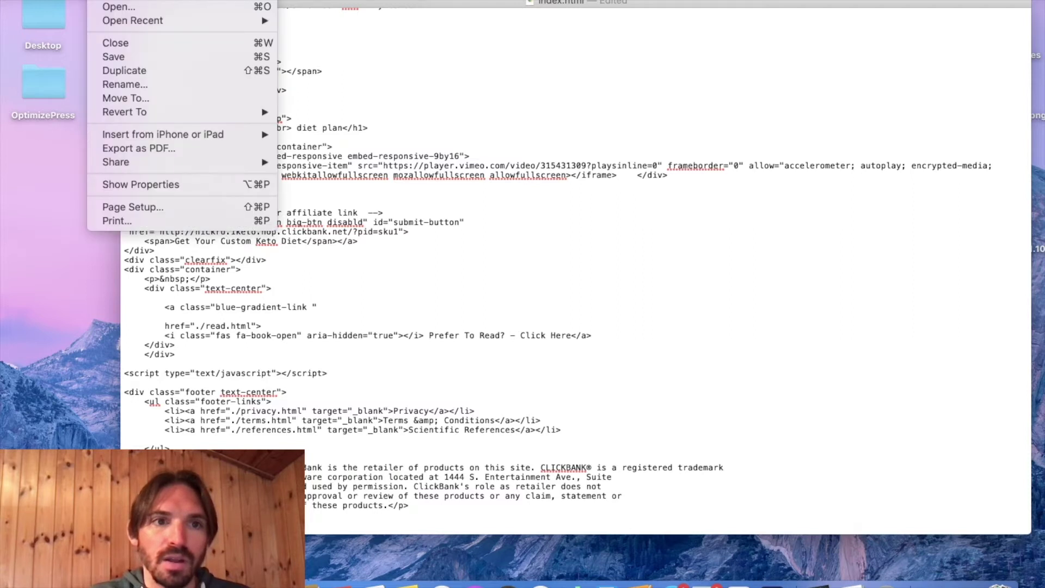
pyautogui.click(136, 57)
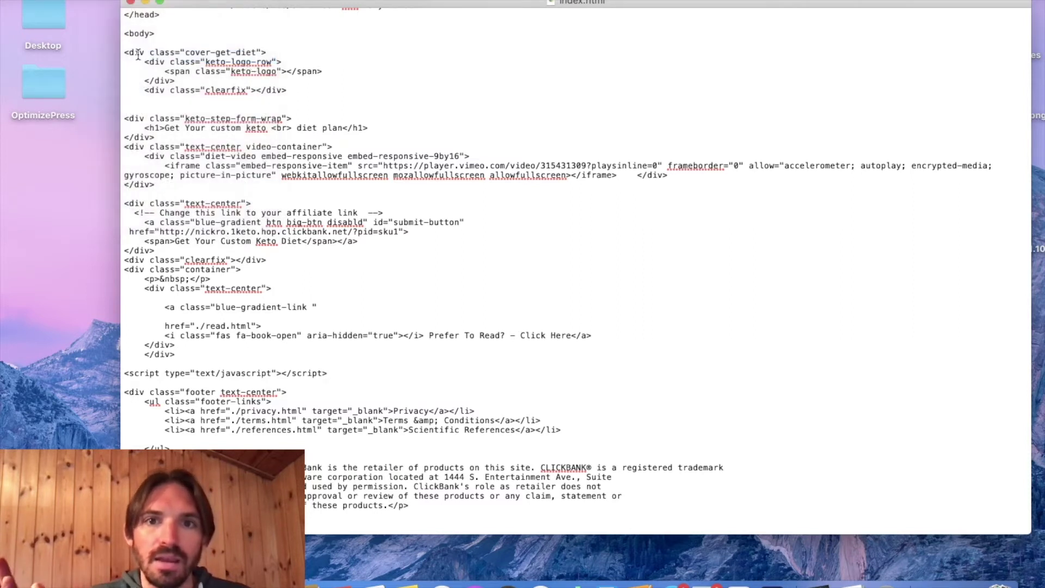
pyautogui.click(131, 2)
pyautogui.click(564, 179)
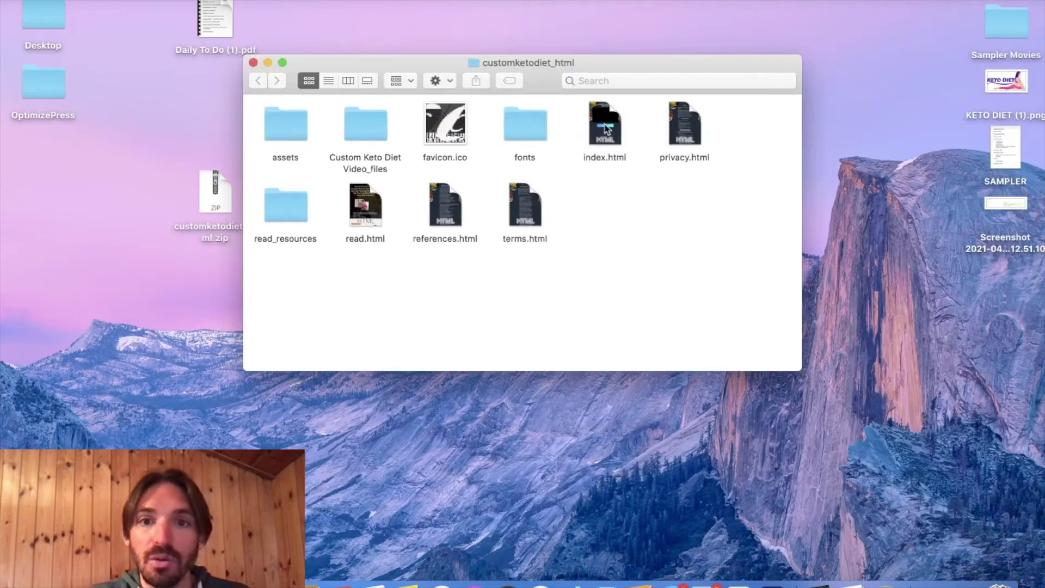
# - Reopen index.html from the customketodiet_html folder in TextEdit and enlarge its window
pyautogui.rightClick(607, 129)
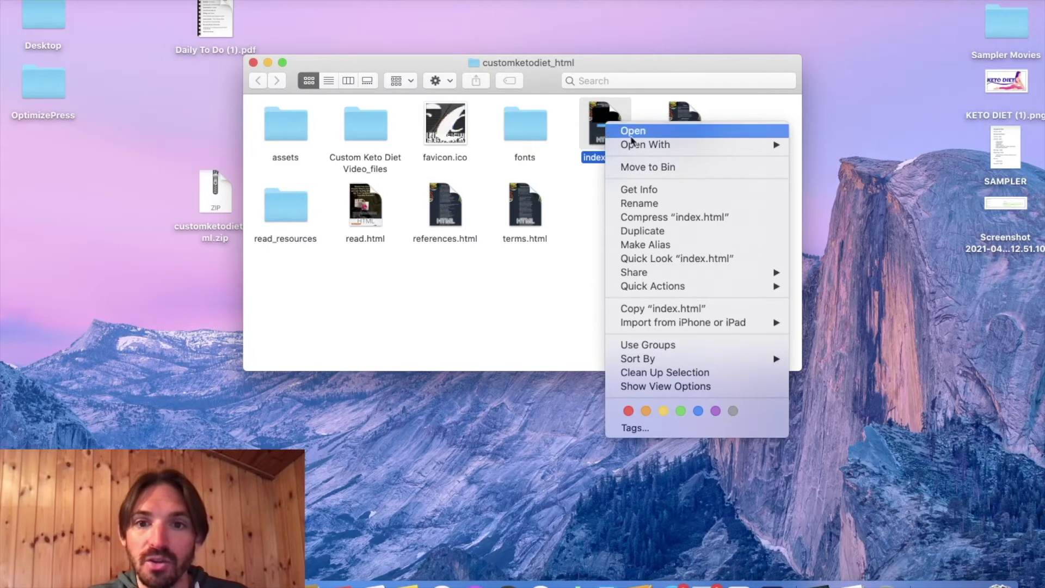
pyautogui.moveTo(658, 146)
pyautogui.click(847, 202)
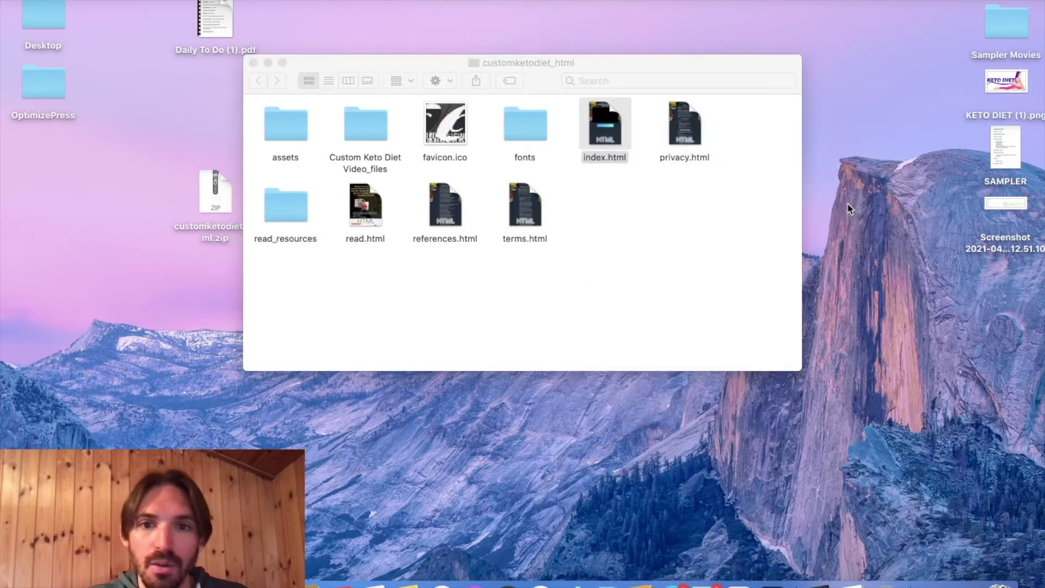
pyautogui.scroll(-5, 370, 220)
pyautogui.scroll(-4, 370, 219)
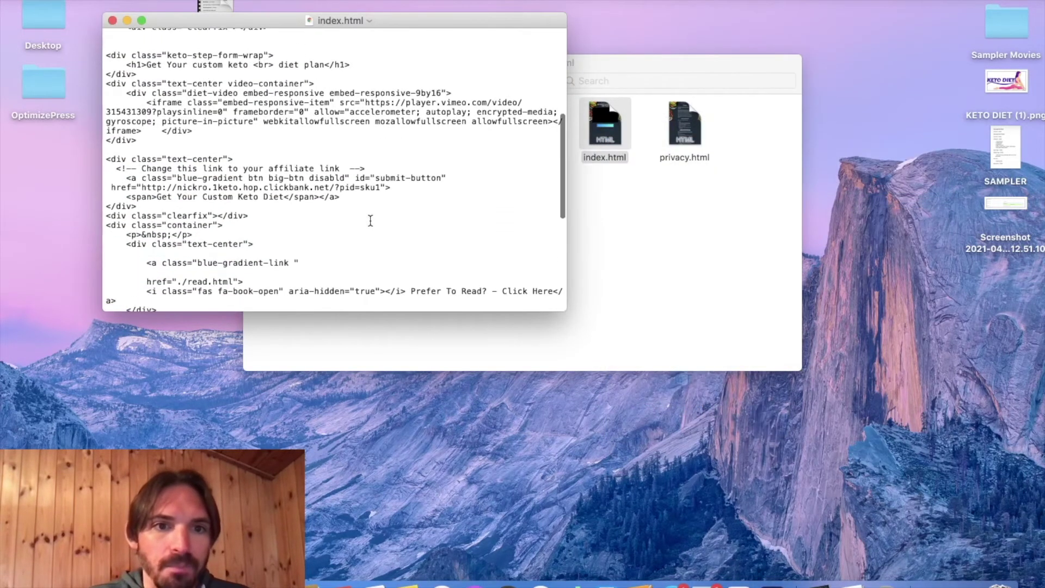
pyautogui.scroll(-10, 370, 219)
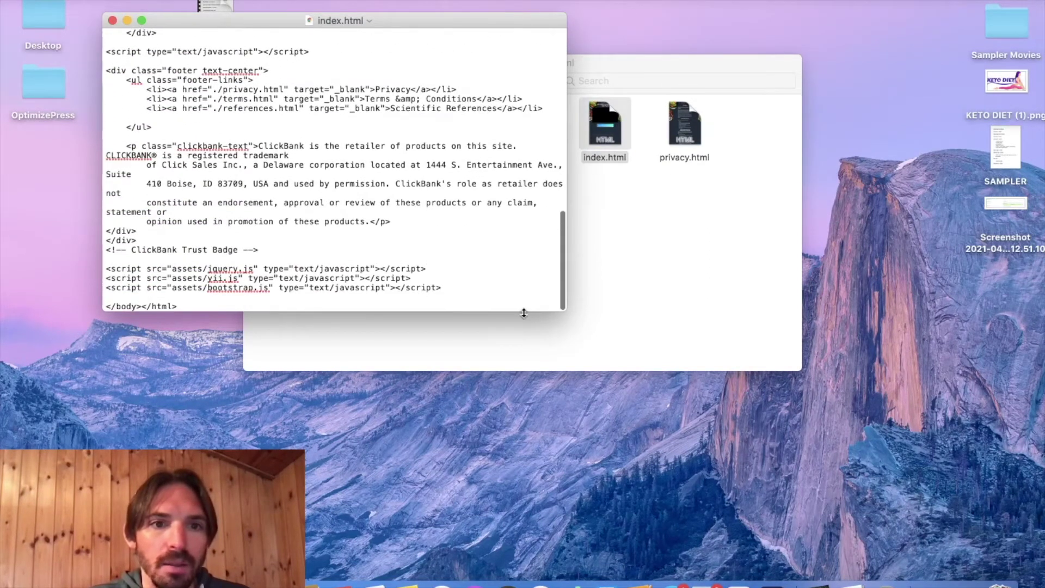
pyautogui.moveTo(564, 309); pyautogui.dragTo(825, 457)
# - Check the ClickBank ID in the button link of index.html and close the file
pyautogui.scroll(-5, 528, 325)
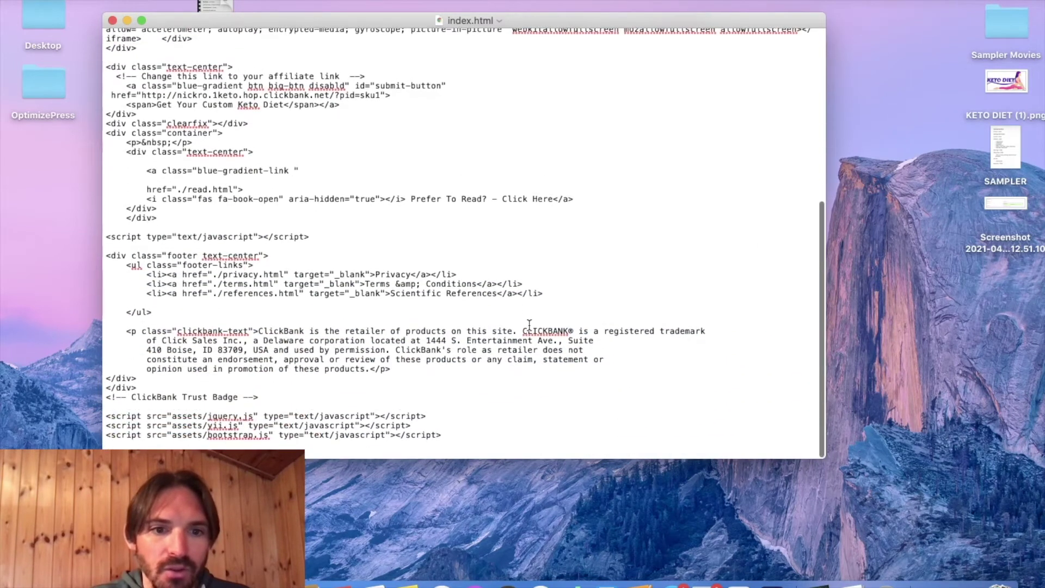
pyautogui.scroll(5, 376, 294)
pyautogui.scroll(1, 376, 294)
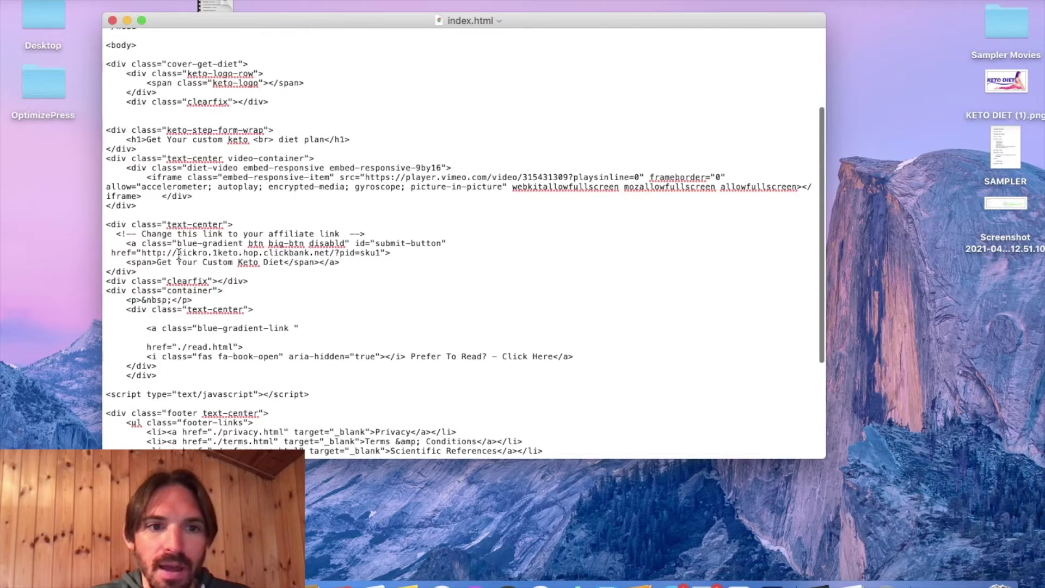
pyautogui.moveTo(178, 254); pyautogui.dragTo(226, 254)
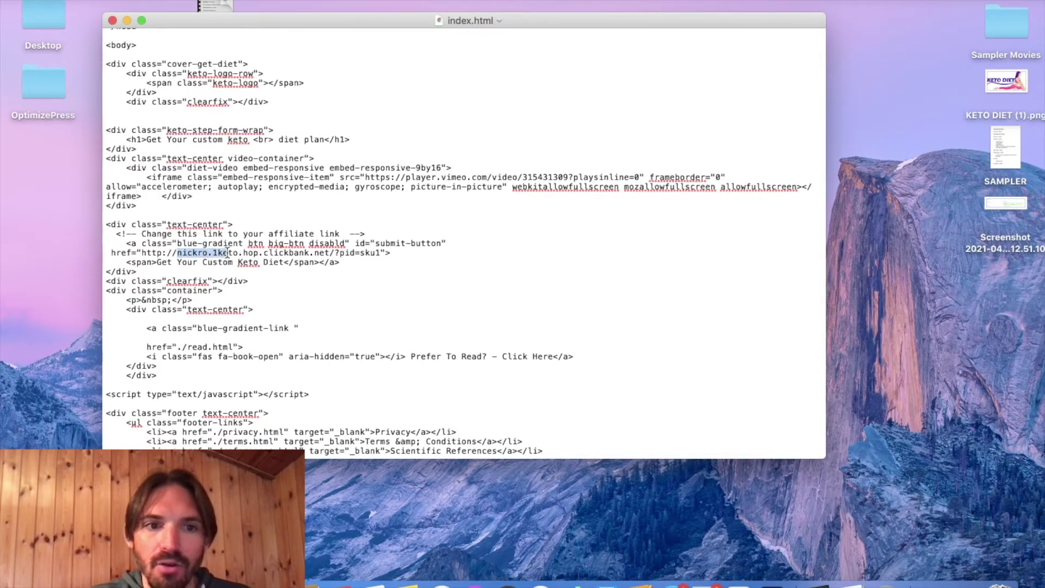
pyautogui.click(409, 286)
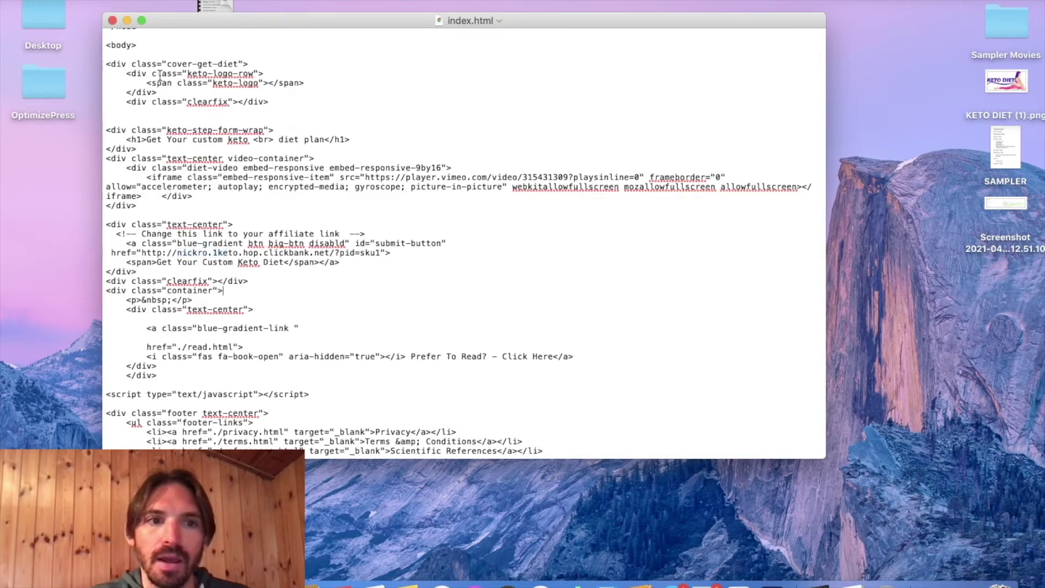
pyautogui.click(113, 21)
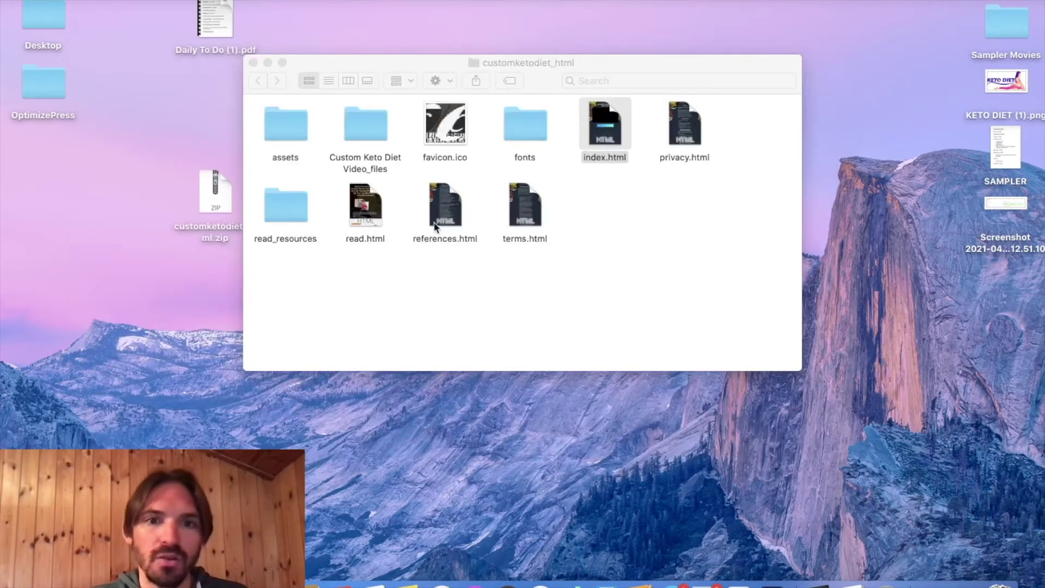
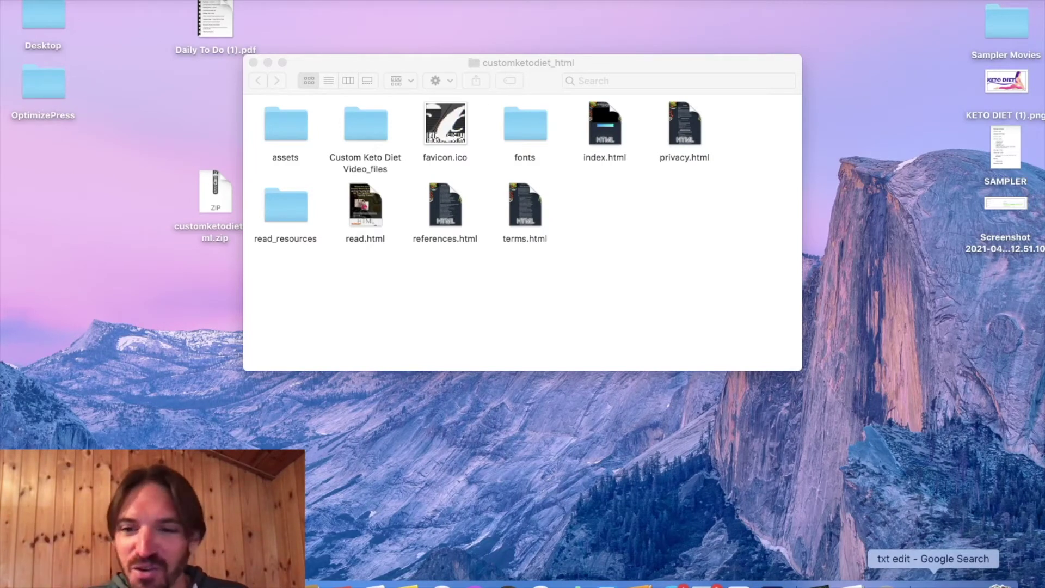
# - Switch to Chrome and show the easy-health-tips.com WordPress dashboard in full screen
pyautogui.click(932, 582)
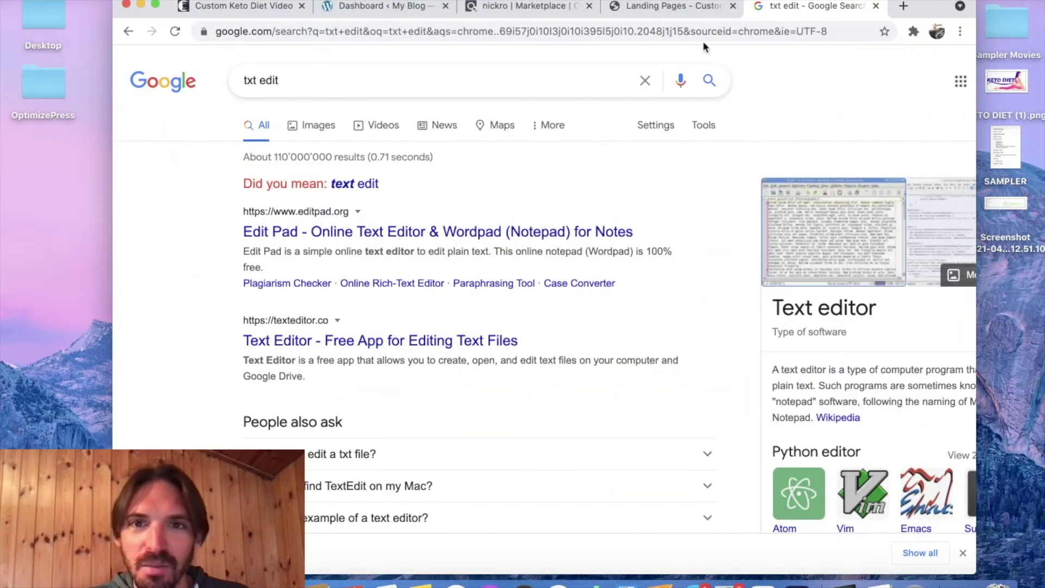
pyautogui.click(673, 8)
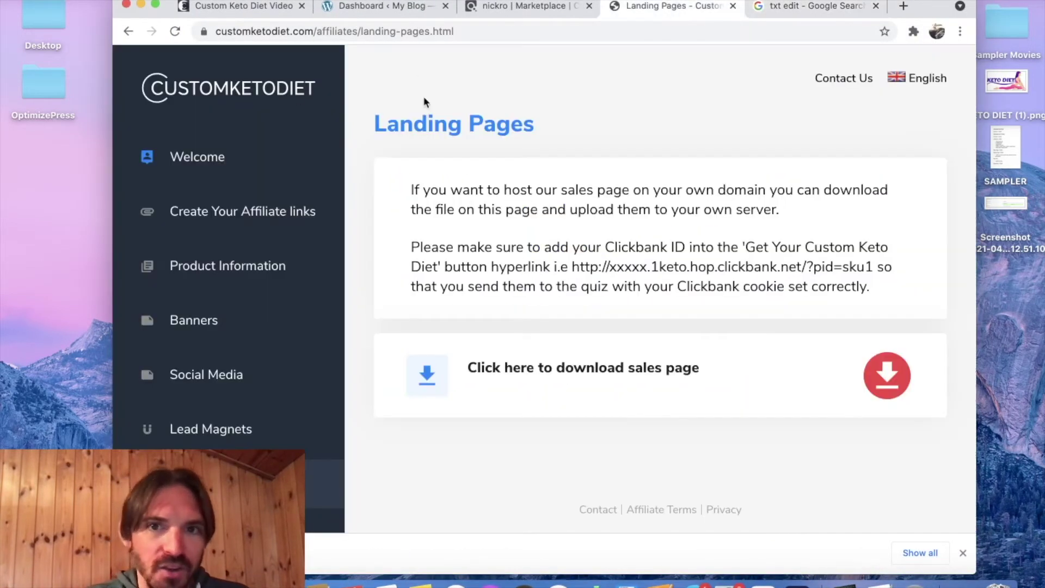
pyautogui.click(386, 6)
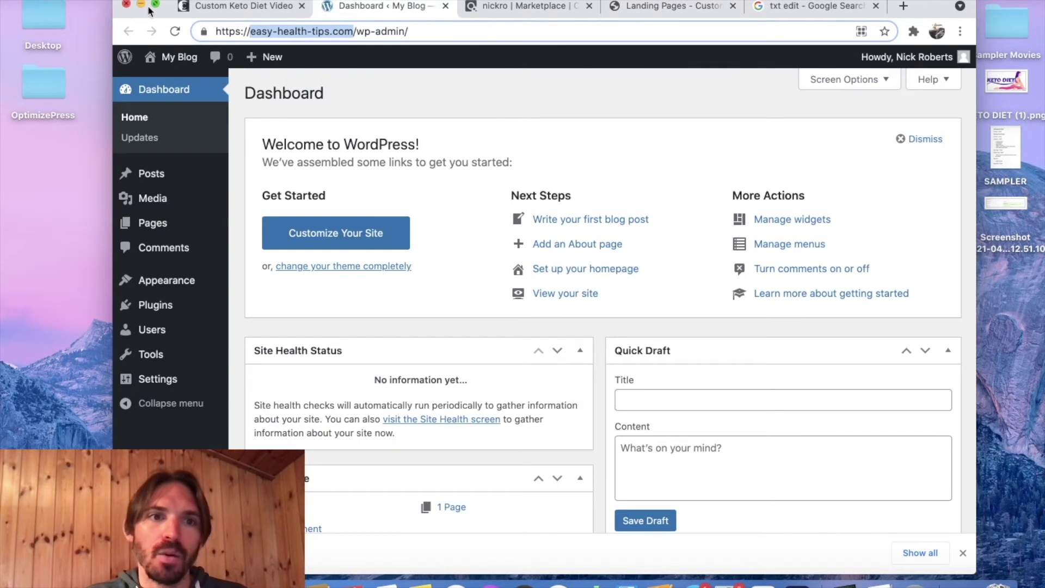
pyautogui.click(156, 5)
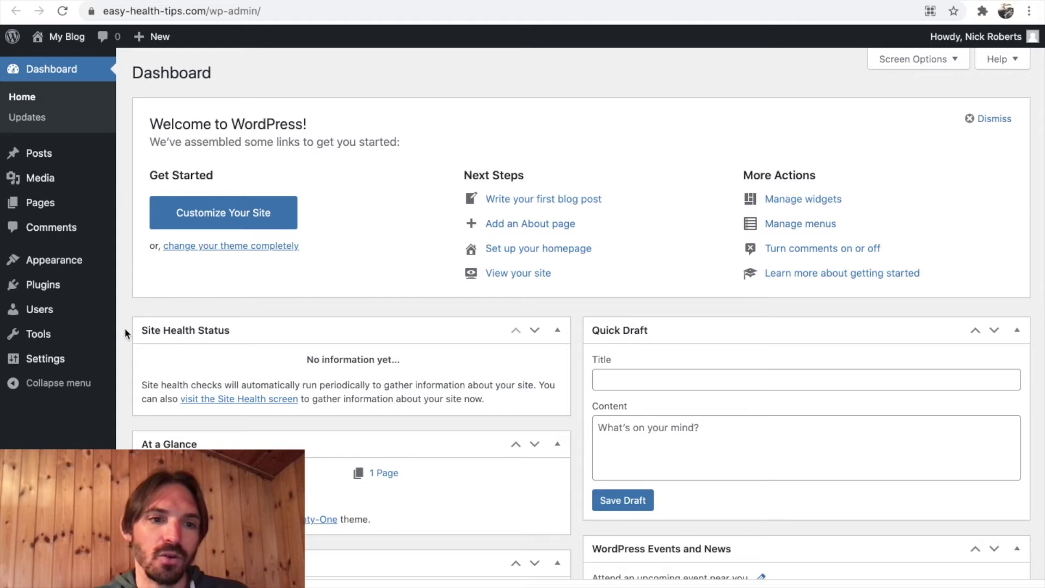
# - Open the page for adding new WordPress plugins and search for "wp file manager"
pyautogui.scroll(-1, 125, 327)
pyautogui.scroll(1, 126, 326)
pyautogui.moveTo(73, 288)
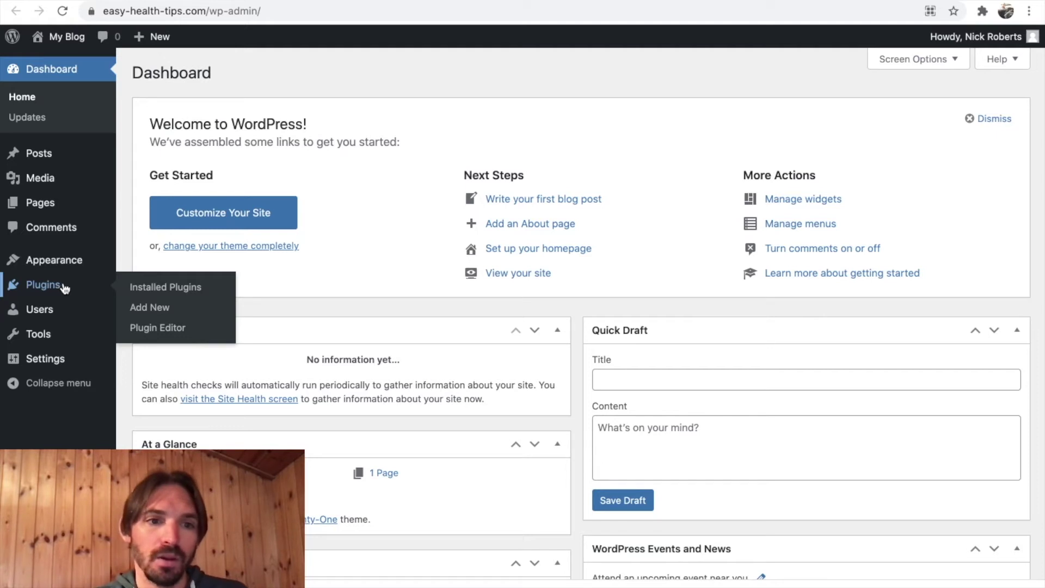
pyautogui.click(162, 312)
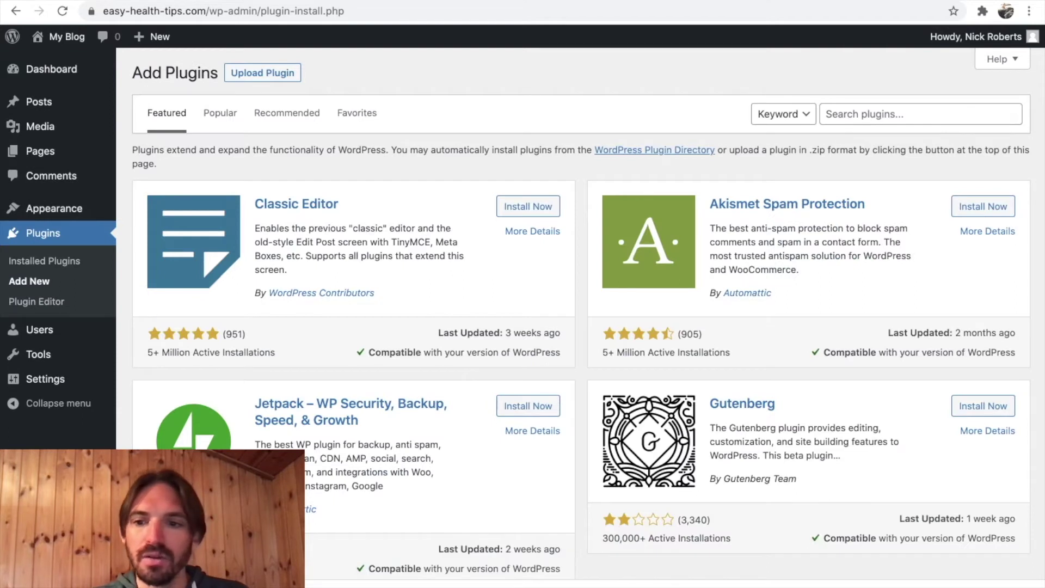
pyautogui.click(925, 113)
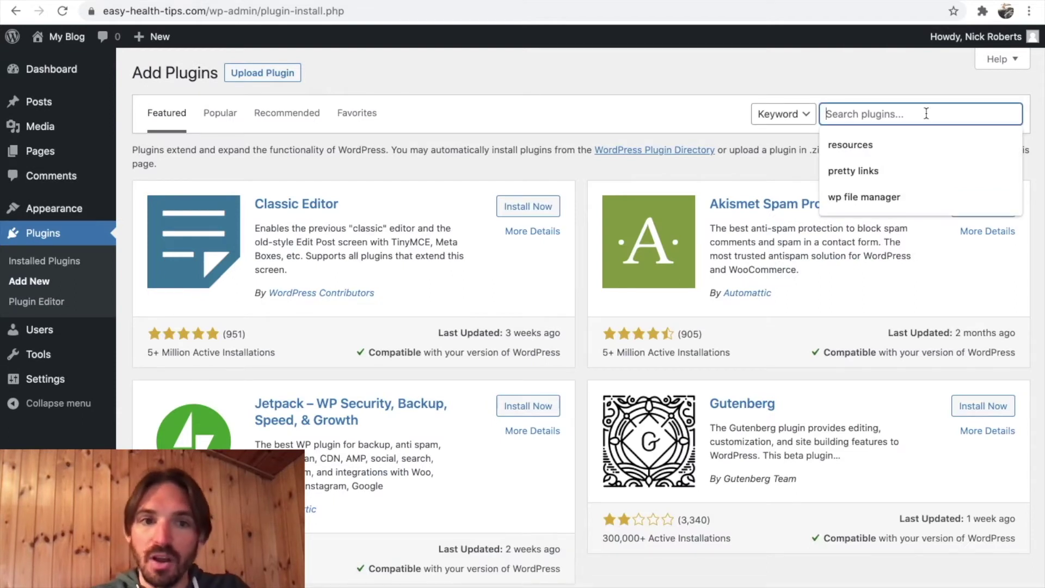
pyautogui.write('wp fi')
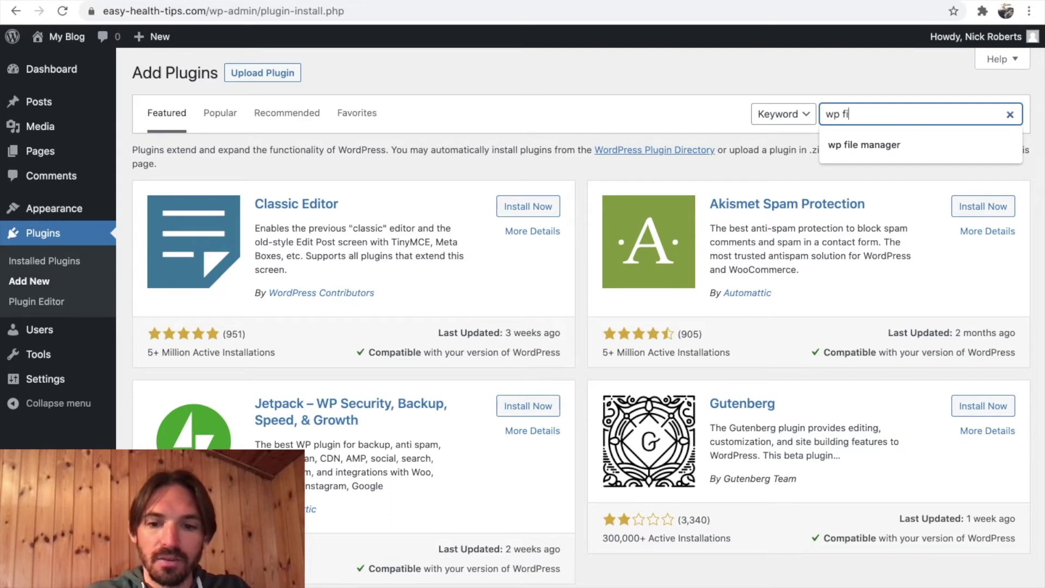
pyautogui.write('le ')
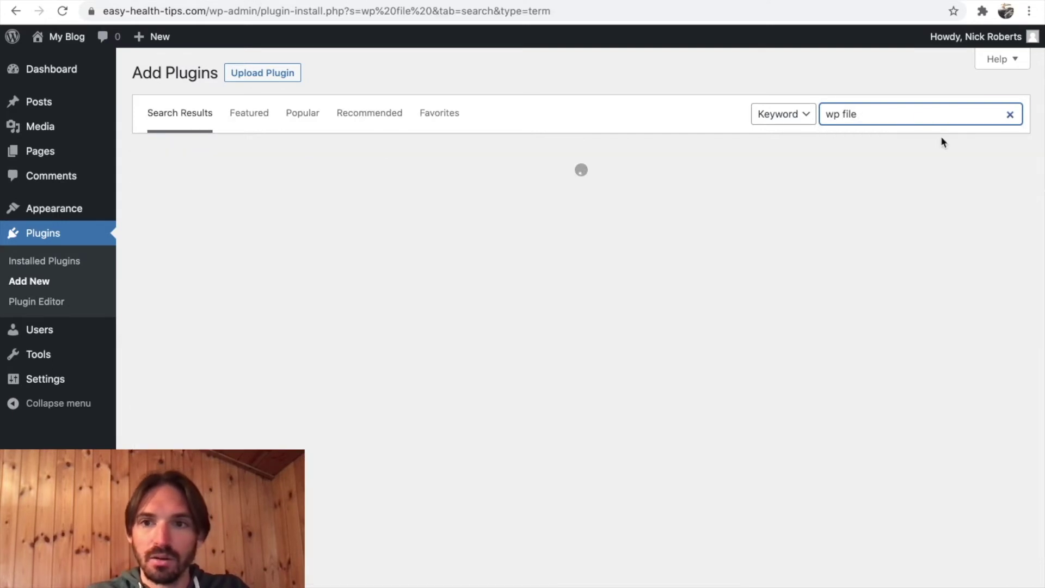
pyautogui.write('manager')
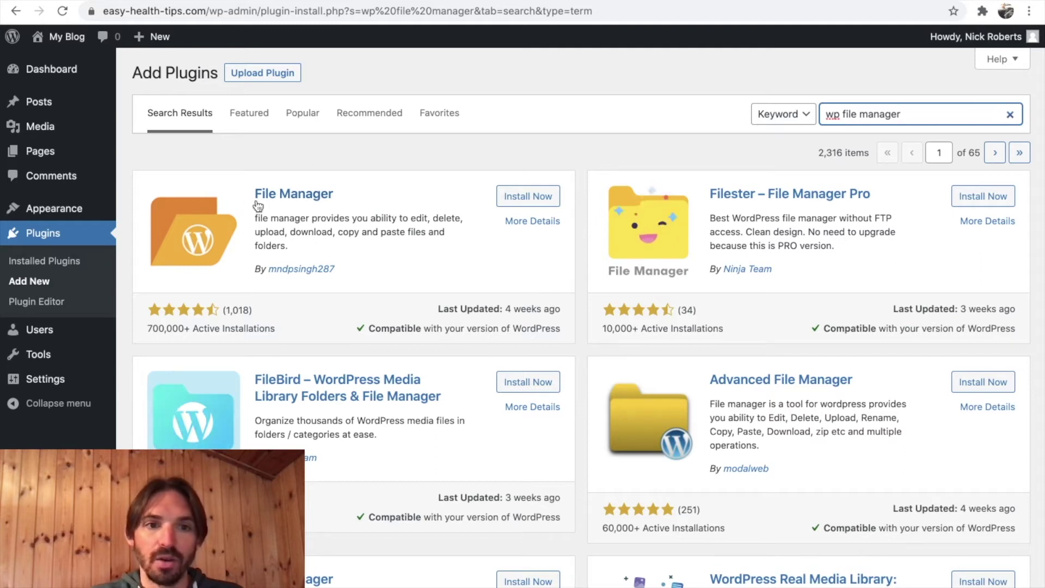
# - Check the File Manager plugin's details in the search results, then install and activate it
pyautogui.moveTo(145, 327); pyautogui.dragTo(276, 326)
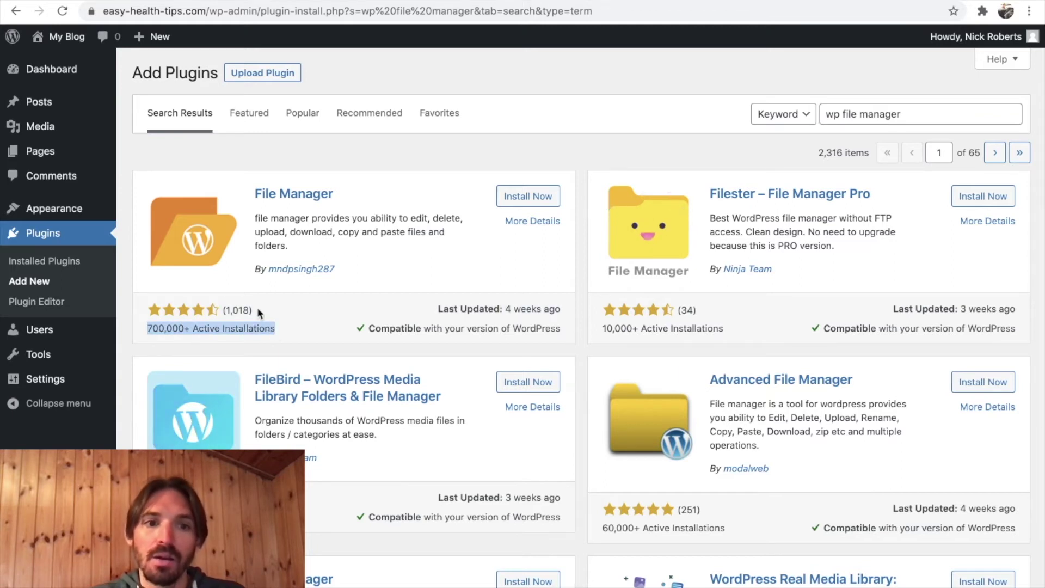
pyautogui.click(160, 308)
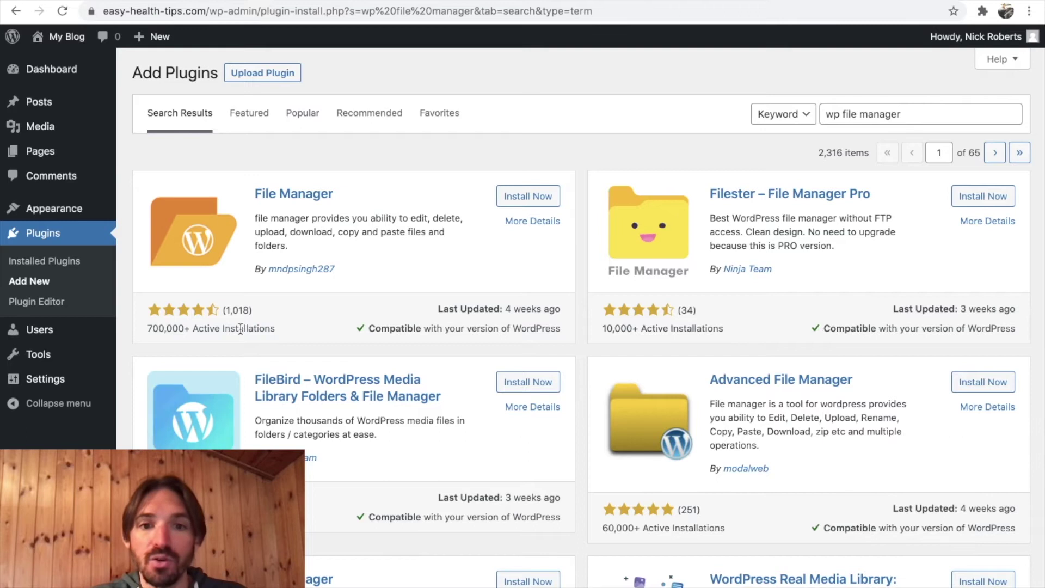
pyautogui.moveTo(560, 315)
pyautogui.mouseDown()
pyautogui.moveTo(562, 325)
pyautogui.moveTo(571, 317)
pyautogui.mouseUp()
pyautogui.click(571, 317)
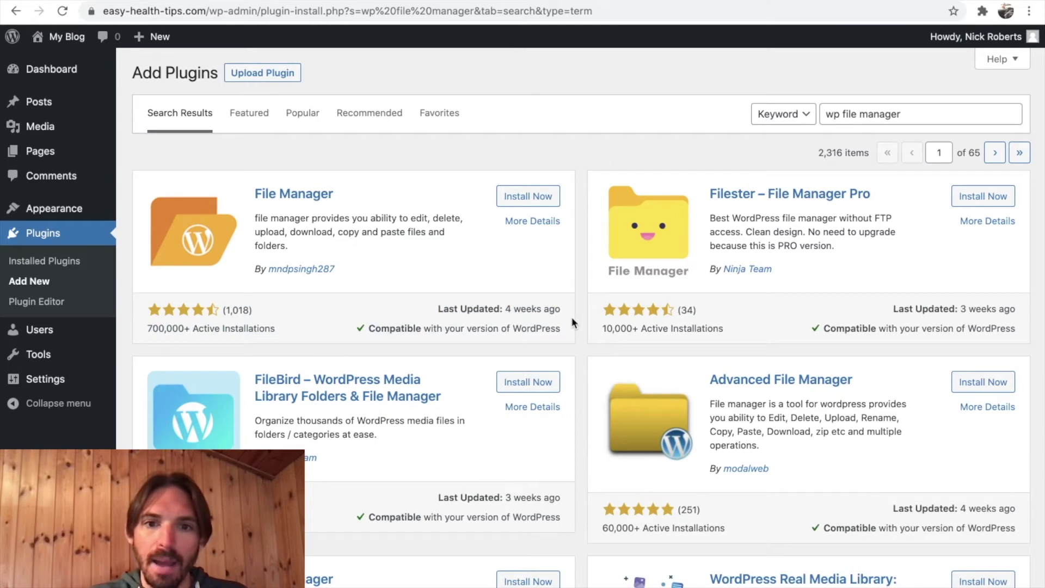
pyautogui.click(532, 198)
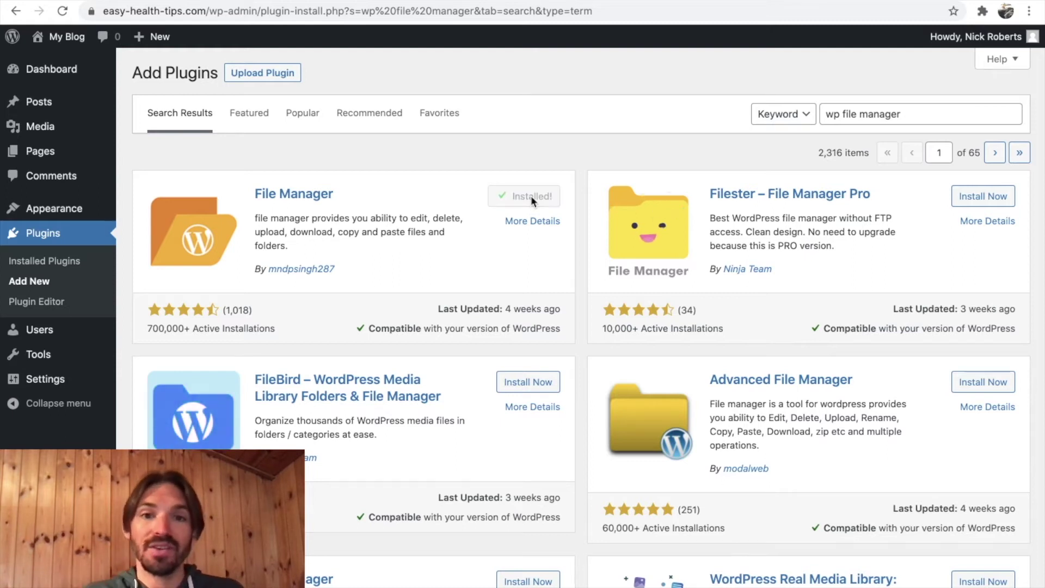
pyautogui.click(530, 197)
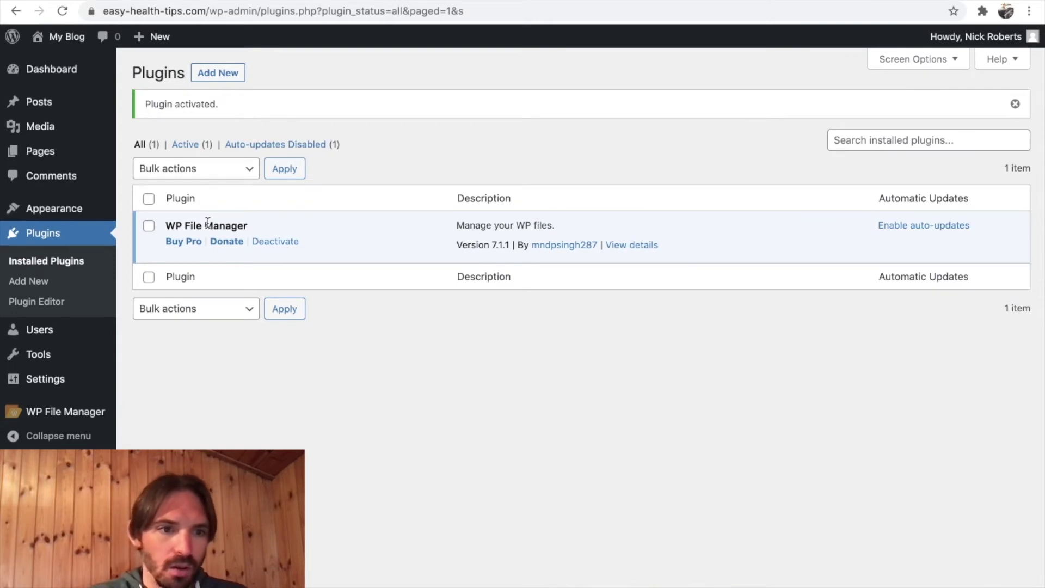
pyautogui.moveTo(75, 423)
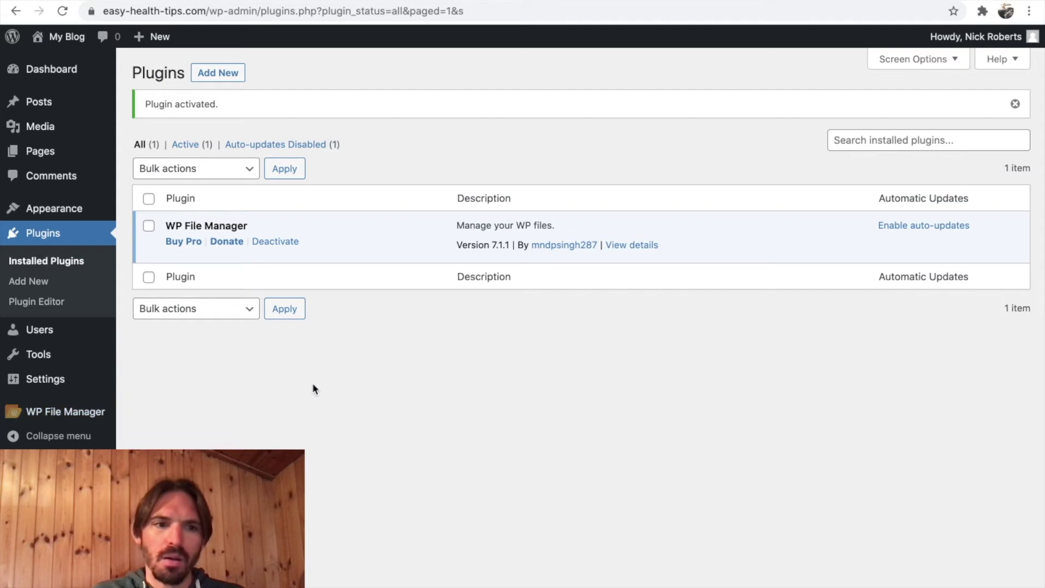
# - Open WP File Manager and dismiss its welcome form and the review request notice
pyautogui.moveTo(46, 69)
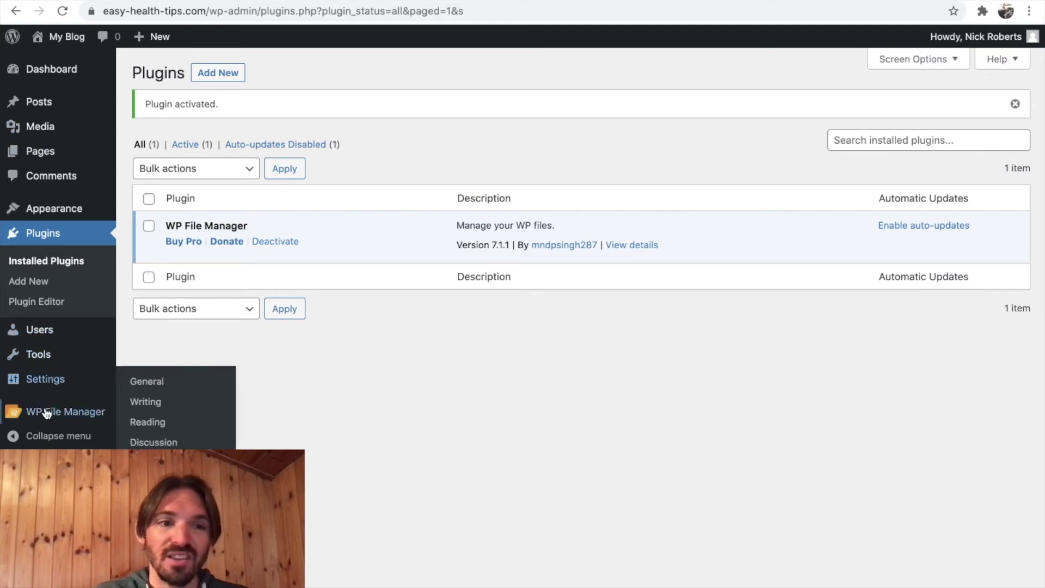
pyautogui.moveTo(47, 413)
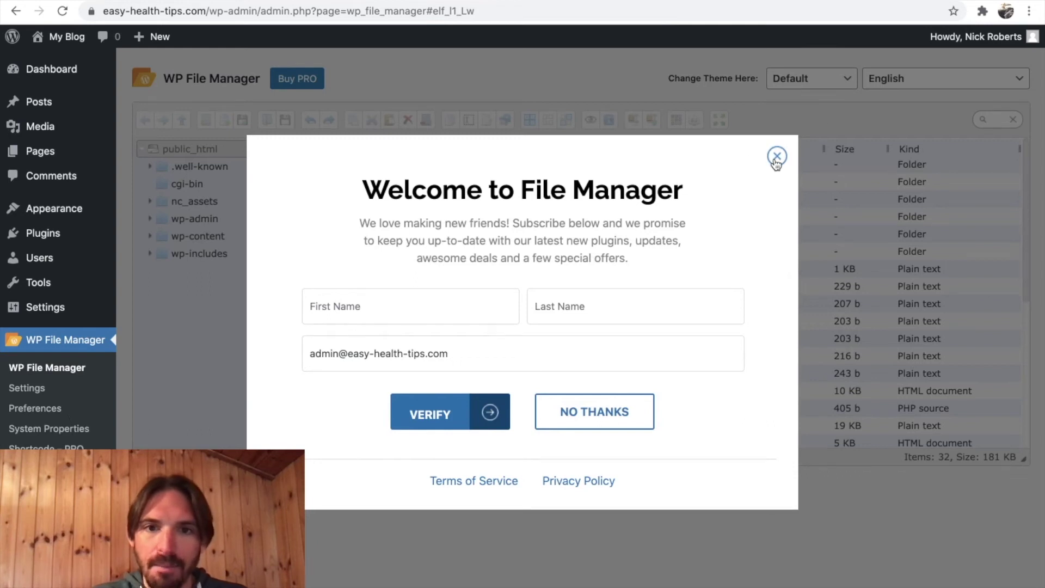
pyautogui.click(776, 158)
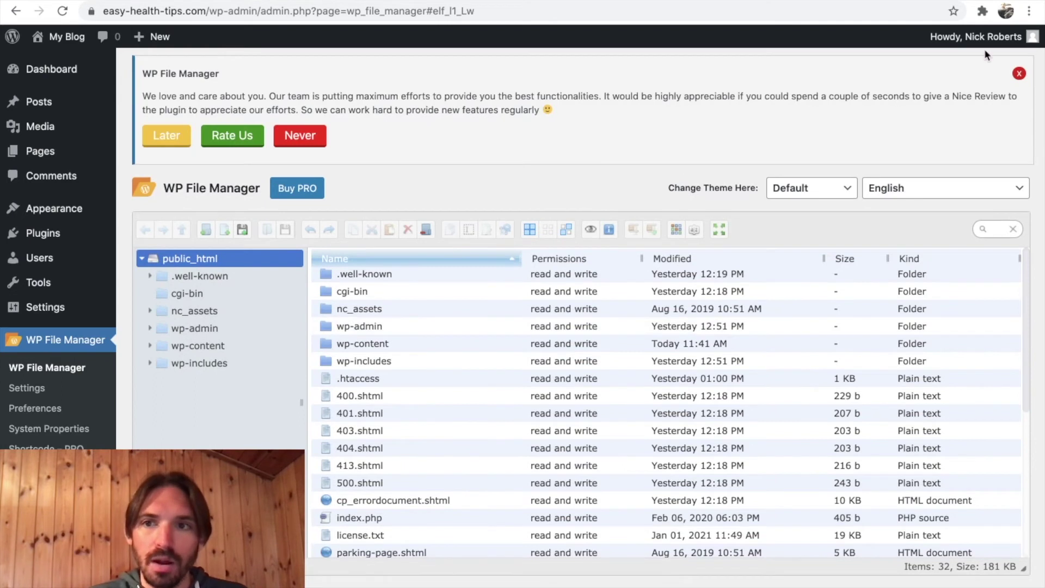
pyautogui.click(1018, 74)
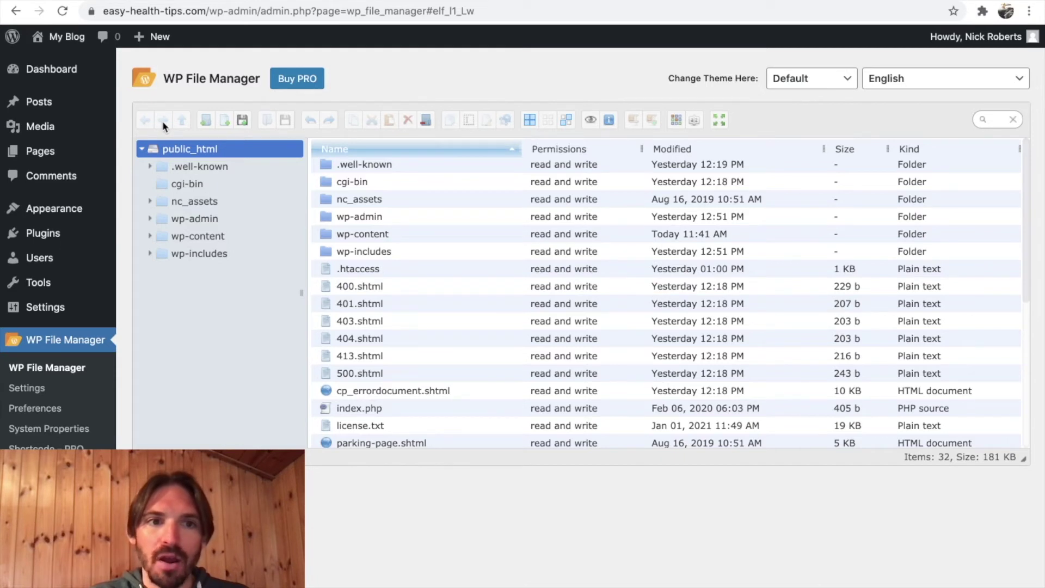
# - Create a new folder named index in public_html and open it
pyautogui.click(205, 121)
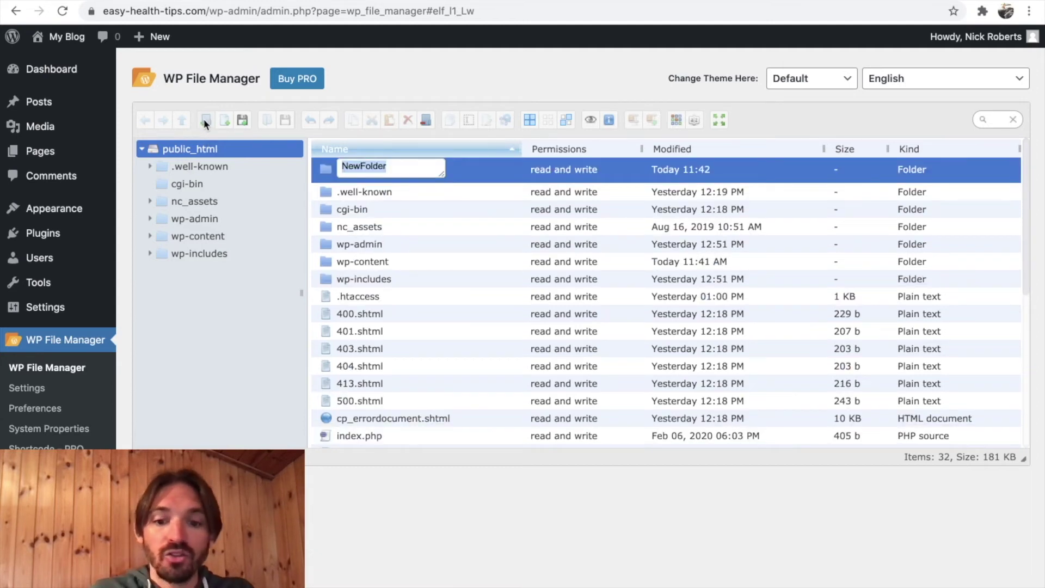
pyautogui.write('index')
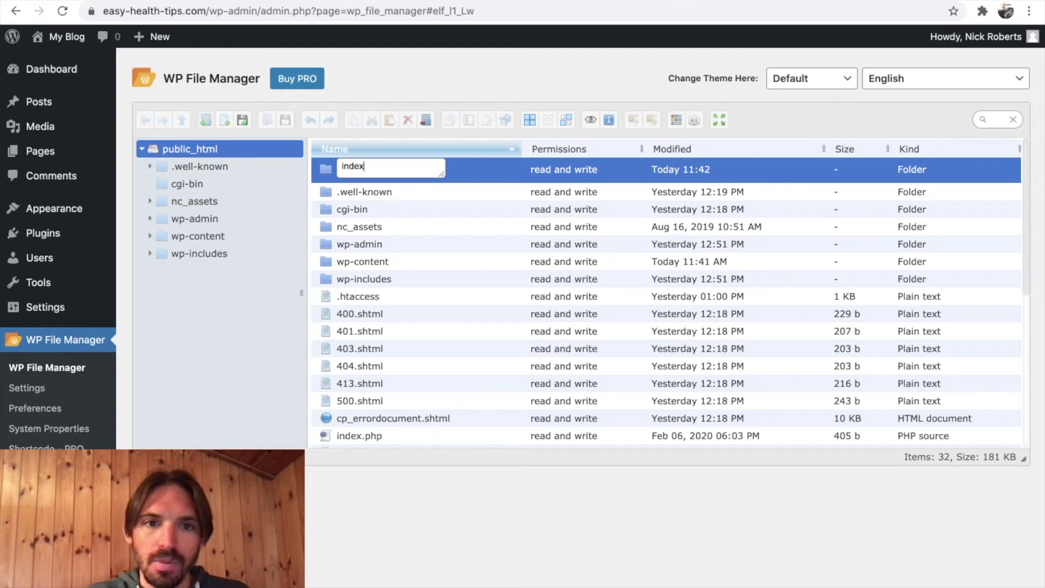
pyautogui.press('Return')
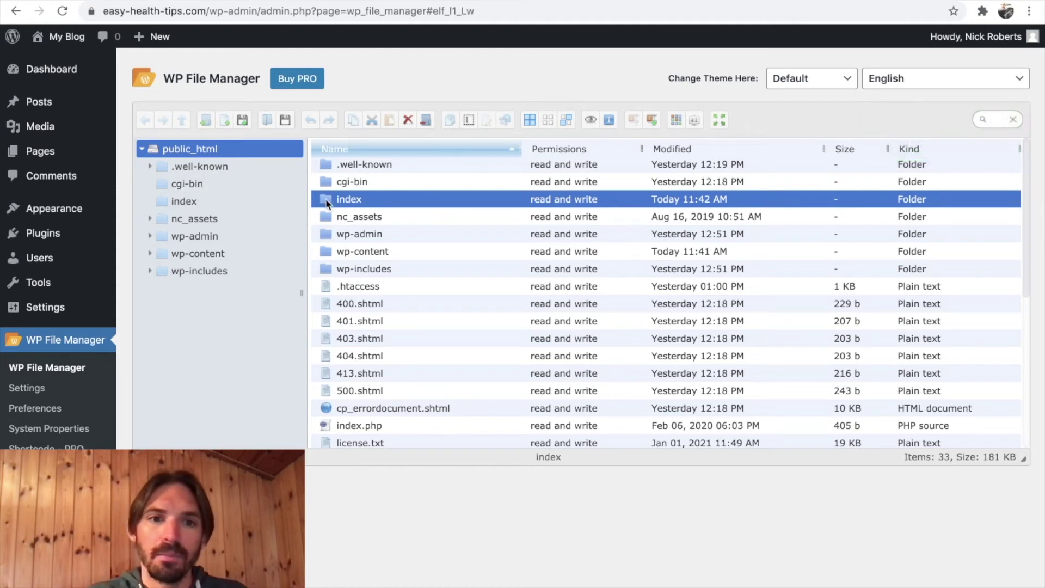
pyautogui.doubleClick(326, 199)
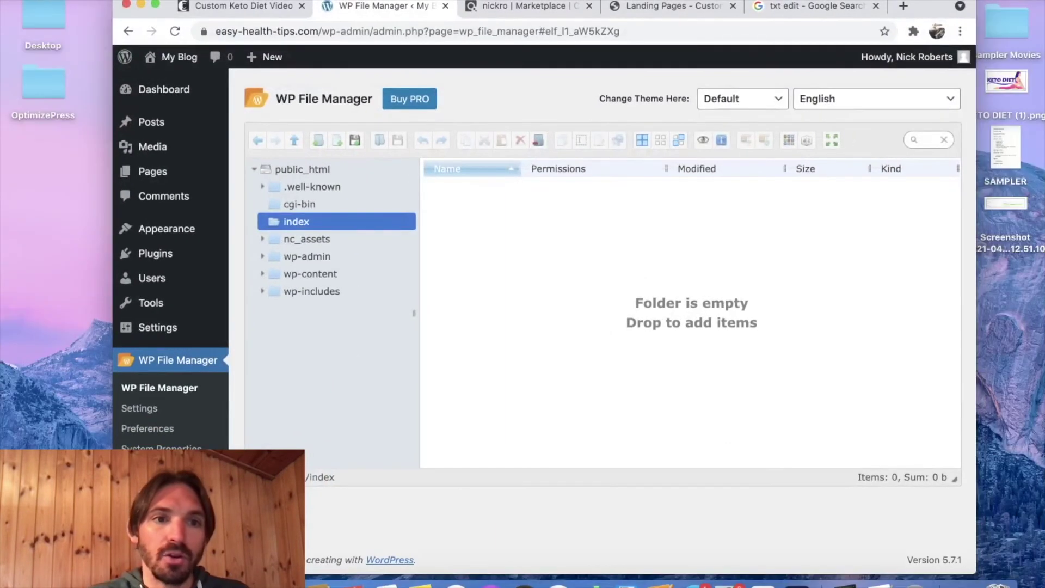
# - Arrange the browser beside the customketodiet_html folder and upload all its files and folders into the empty index folder
pyautogui.moveTo(930, 9); pyautogui.dragTo(996, 9)
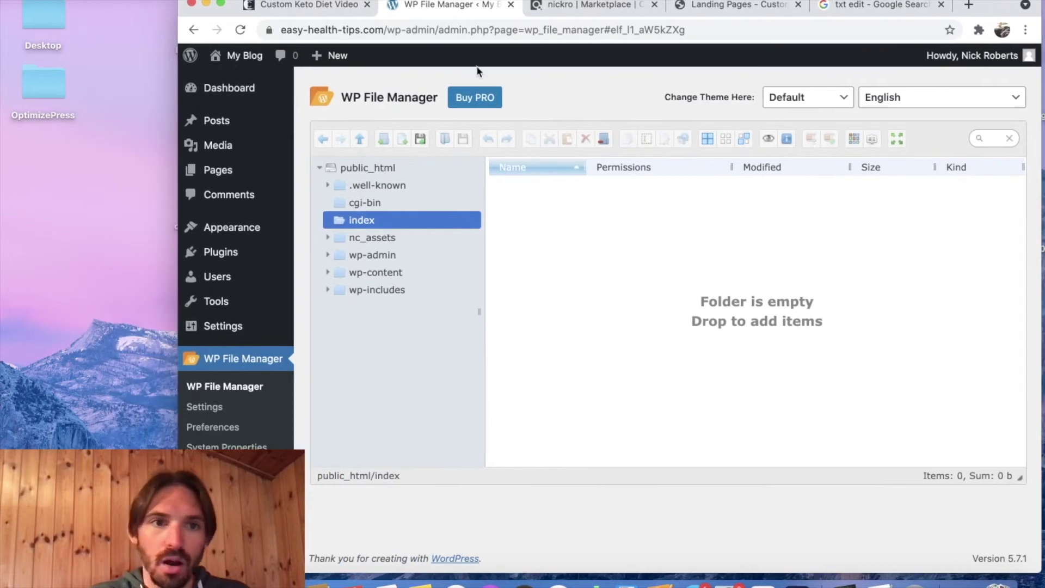
pyautogui.moveTo(178, 272); pyautogui.dragTo(314, 272)
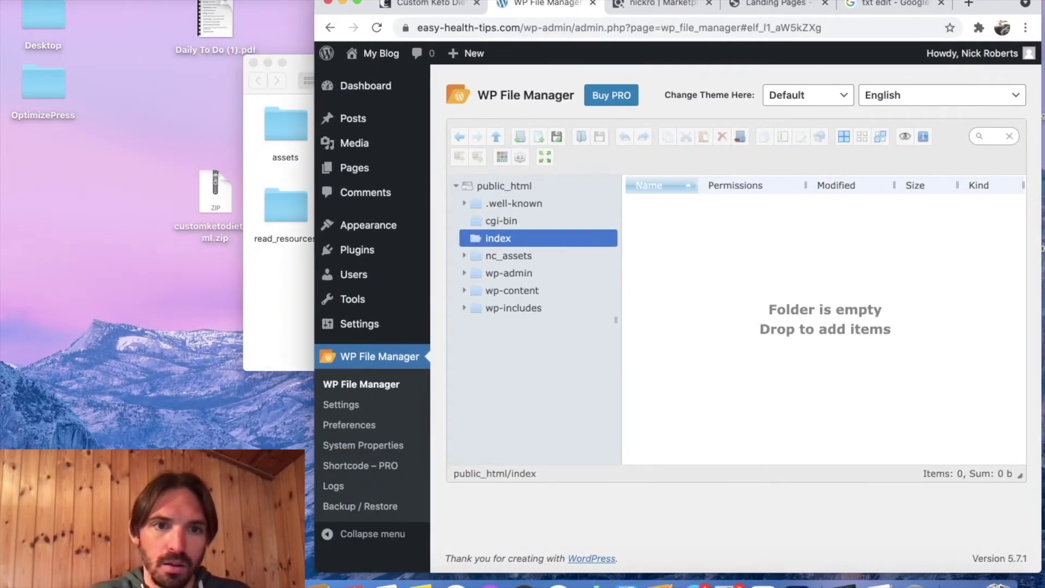
pyautogui.click(278, 250)
pyautogui.moveTo(606, 64); pyautogui.dragTo(394, 16)
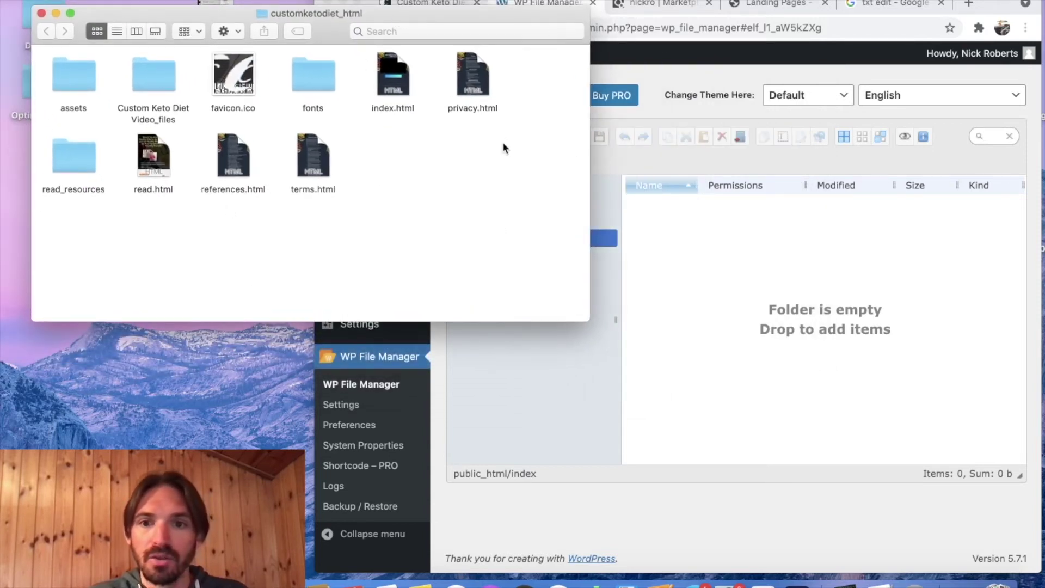
pyautogui.moveTo(551, 78); pyautogui.dragTo(54, 165)
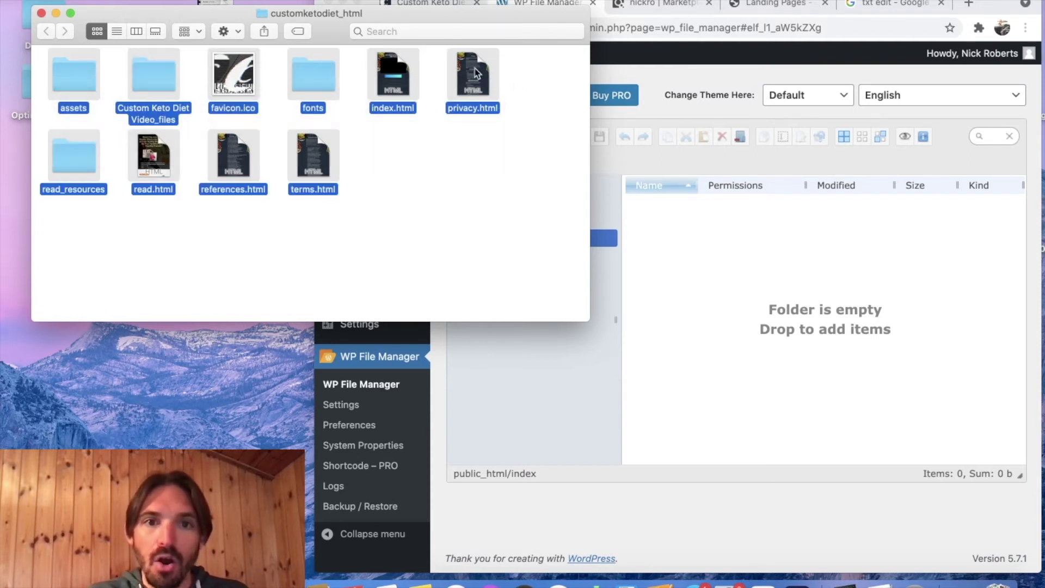
pyautogui.moveTo(473, 71); pyautogui.dragTo(946, 260)
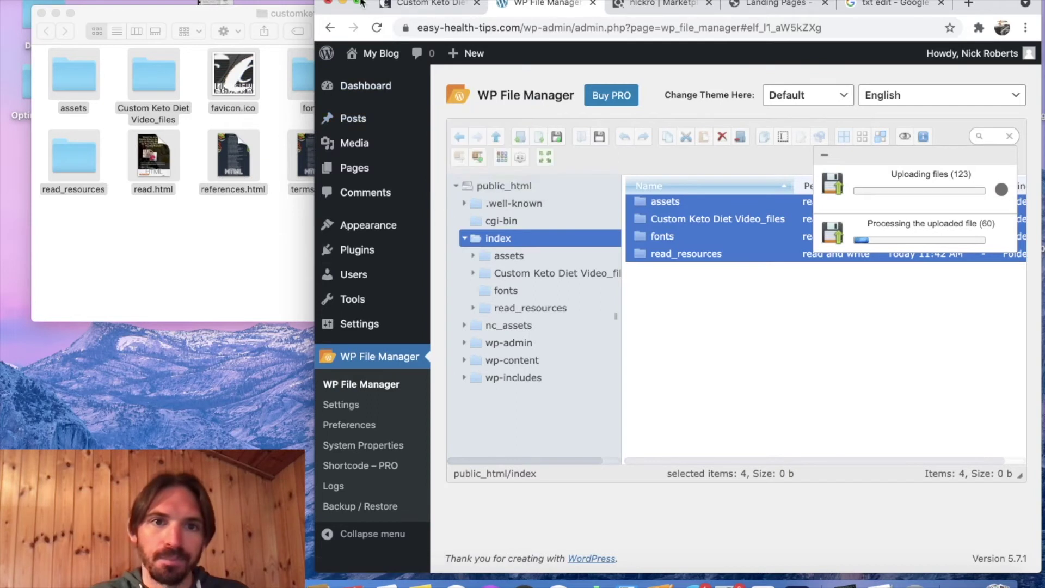
# - Review the local customketodiet_html files and the original Custom Keto Diet page while the upload runs
pyautogui.click(280, 243)
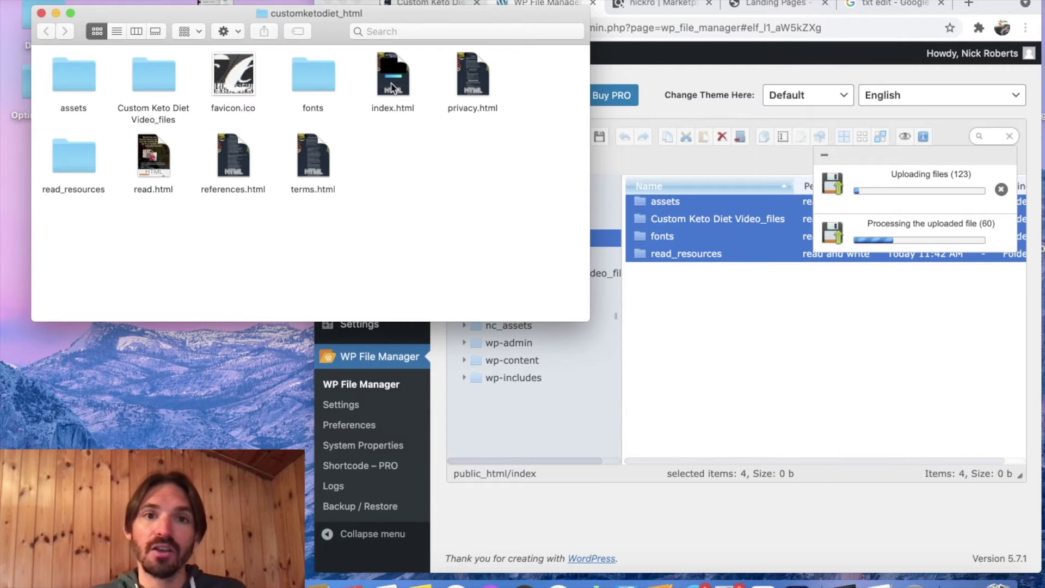
pyautogui.click(422, 3)
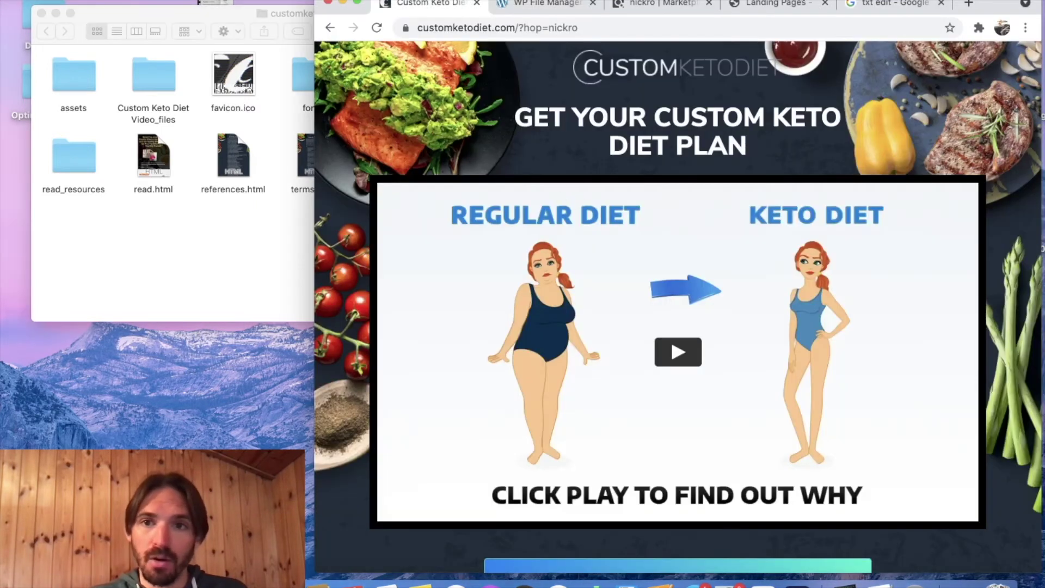
pyautogui.click(547, 3)
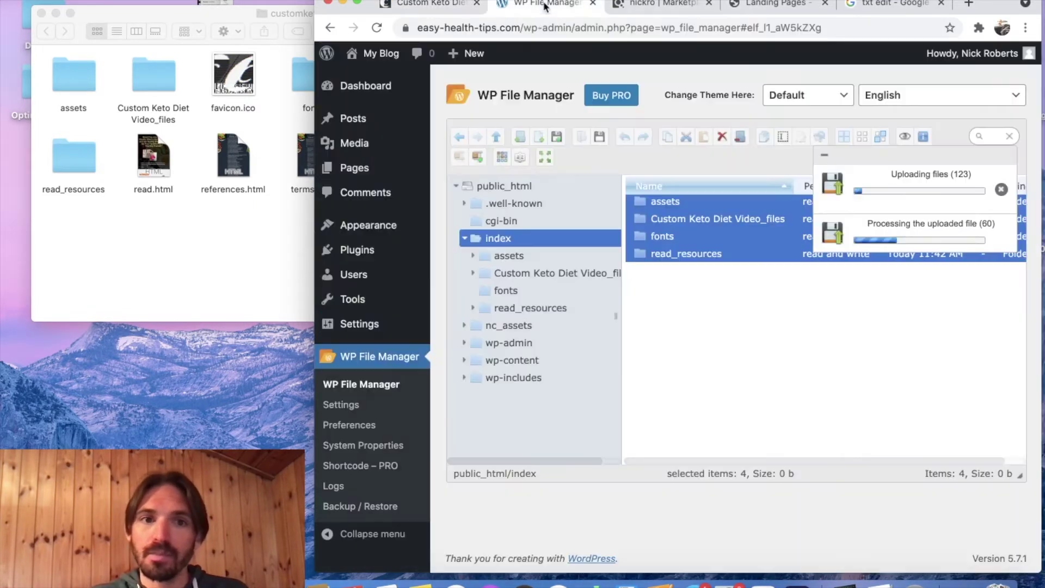
pyautogui.click(291, 233)
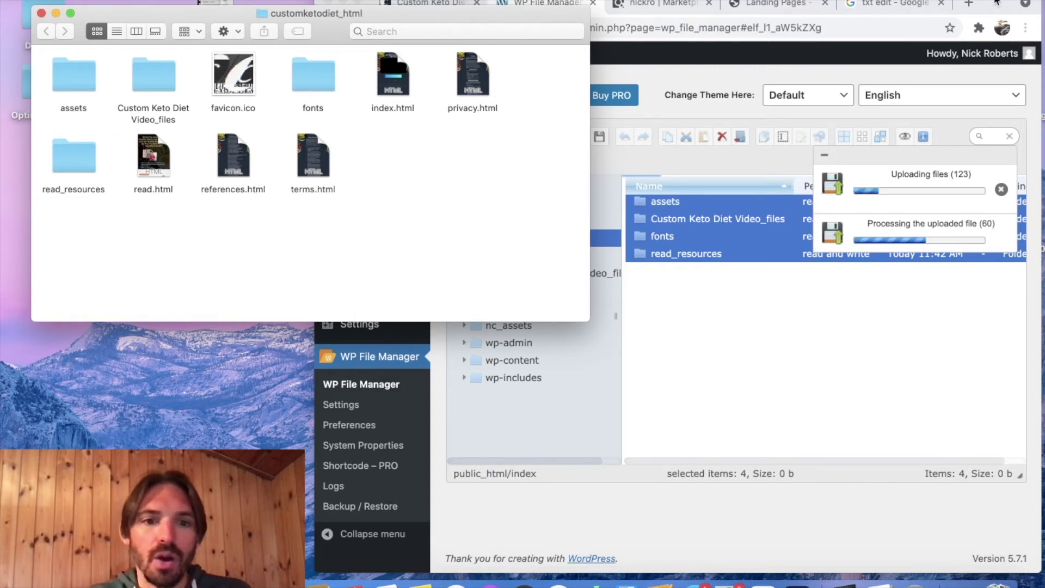
pyautogui.click(997, 3)
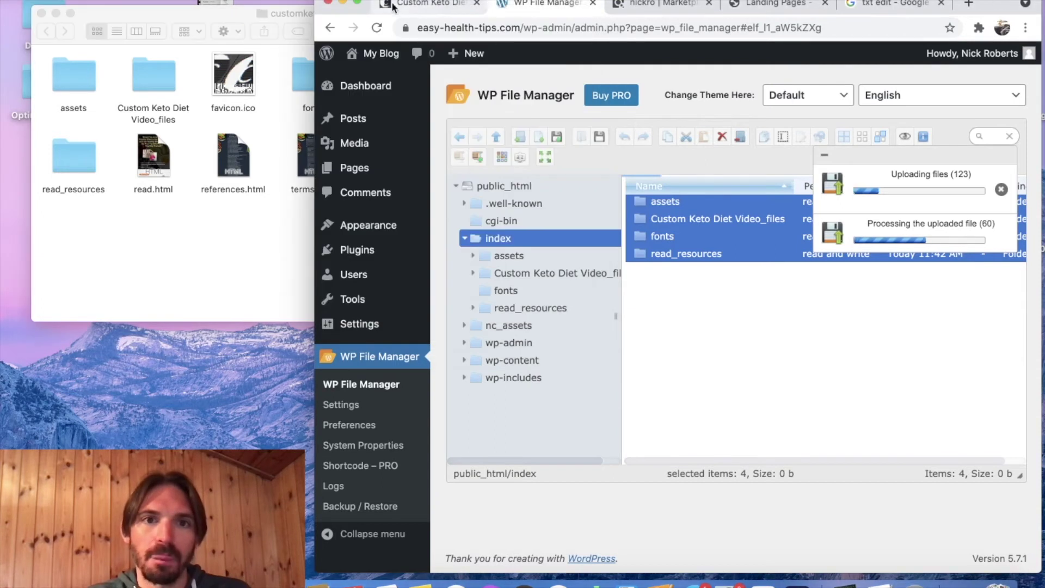
# - Show the browser in full screen and look over the original Custom Keto Diet sales page
pyautogui.moveTo(357, 3)
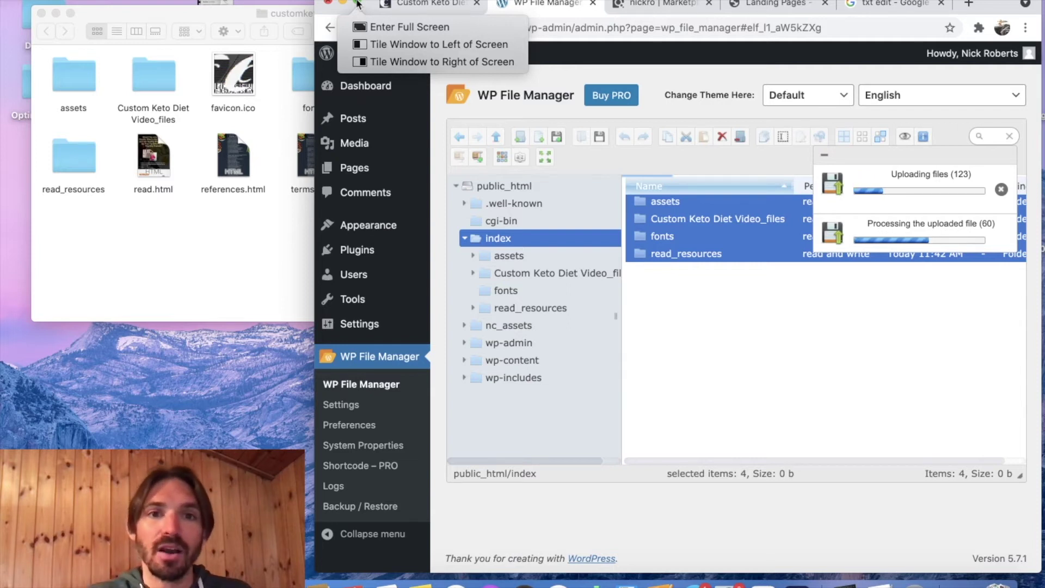
pyautogui.click(400, 27)
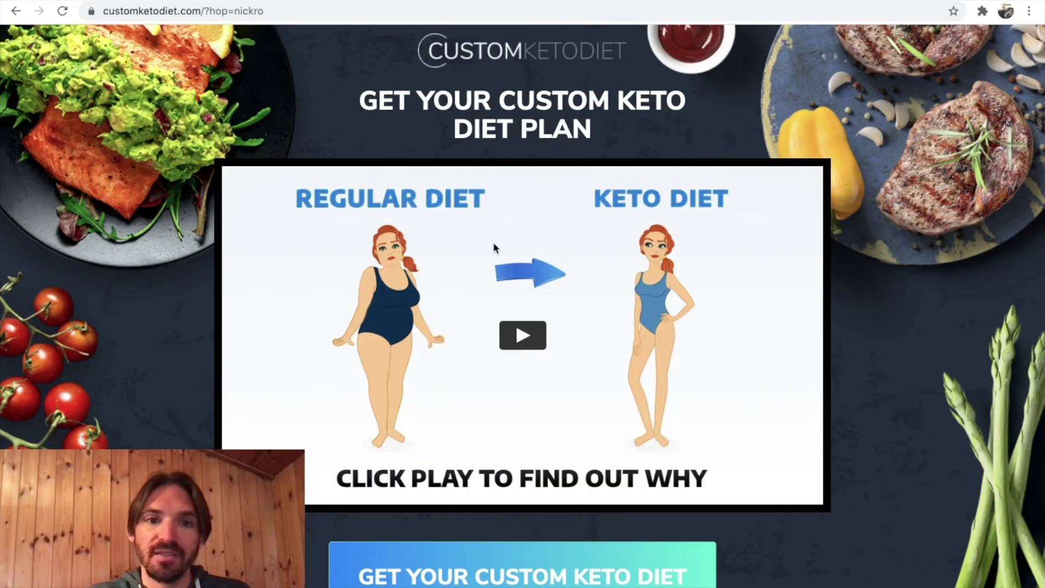
pyautogui.scroll(-1, 493, 242)
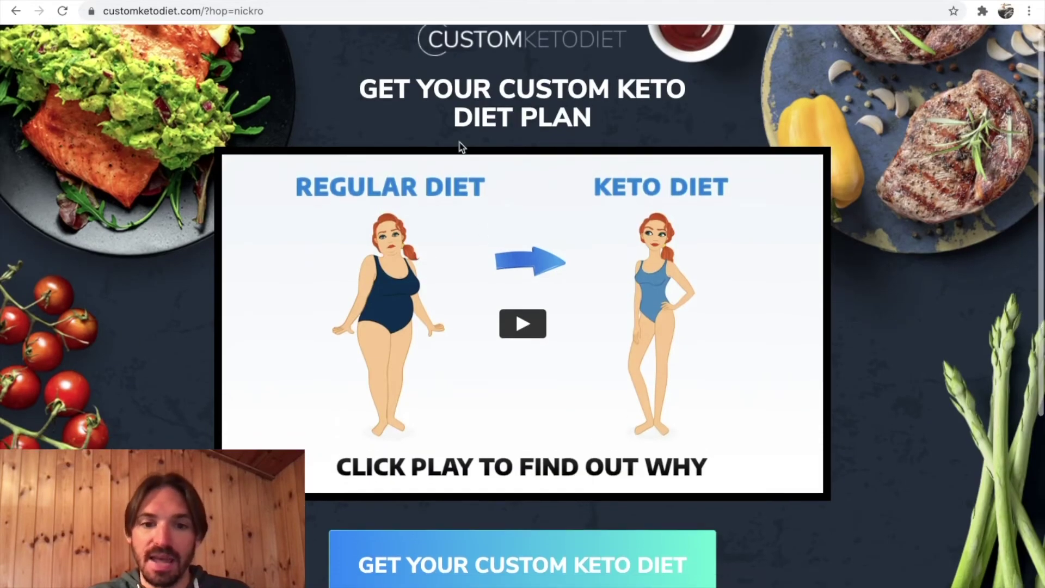
pyautogui.scroll(1, 537, 404)
pyautogui.scroll(-1, 451, 156)
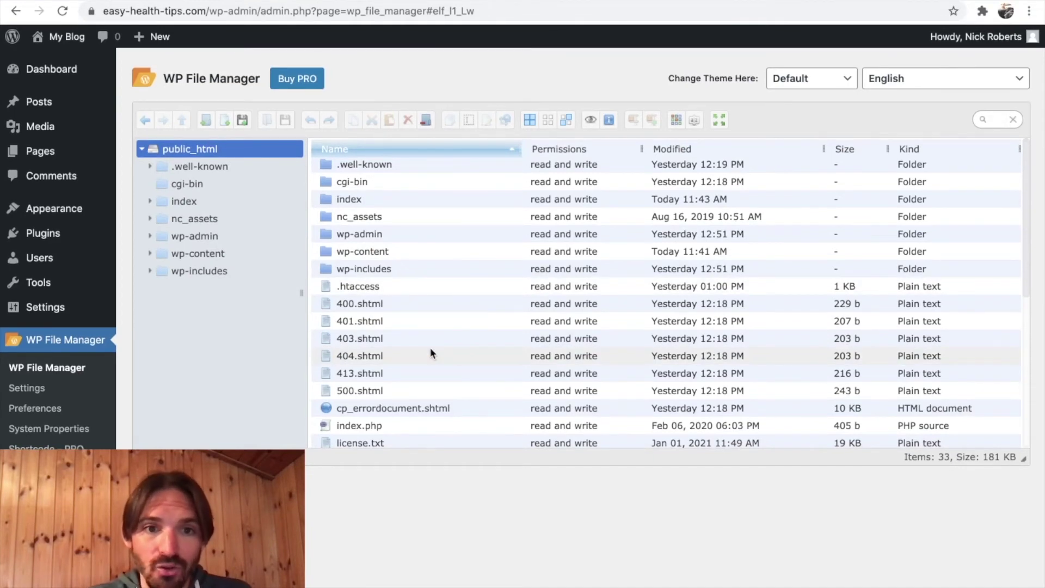
# - Check the uploaded files in the index folder, then load easy-health-tips.com/index in a new tab
pyautogui.click(327, 201)
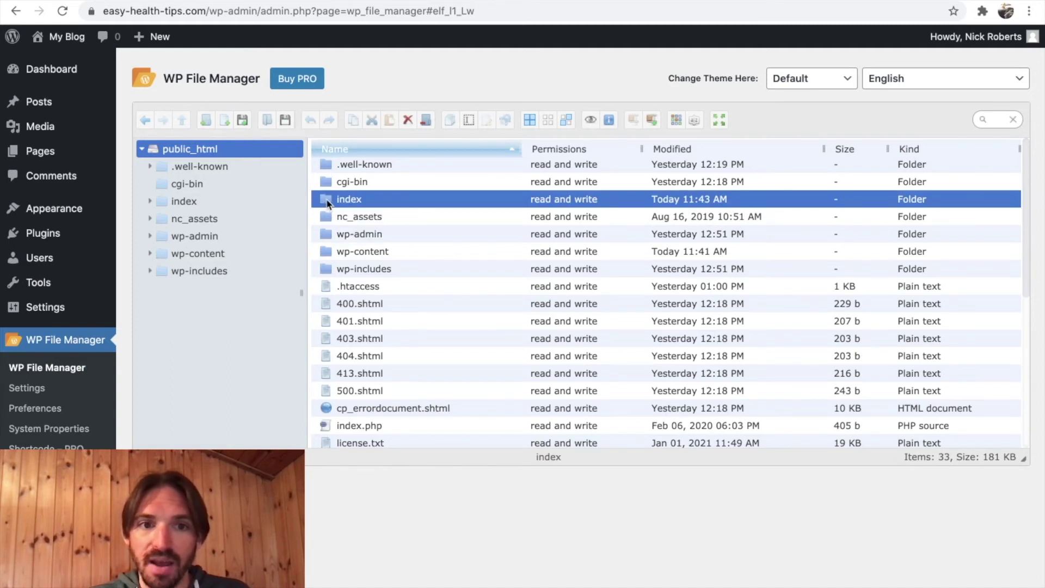
pyautogui.doubleClick(327, 200)
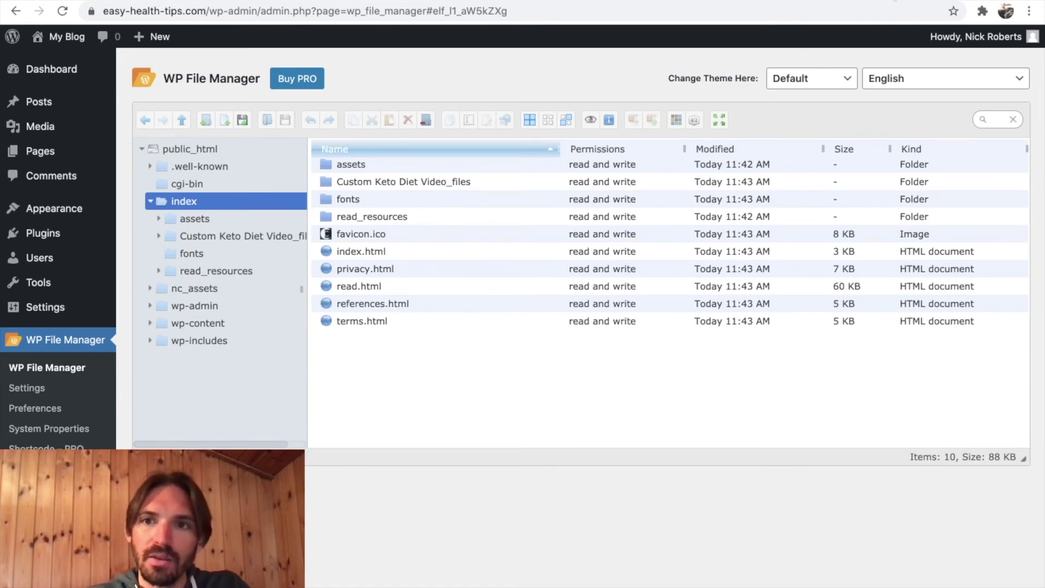
pyautogui.press('super+t')
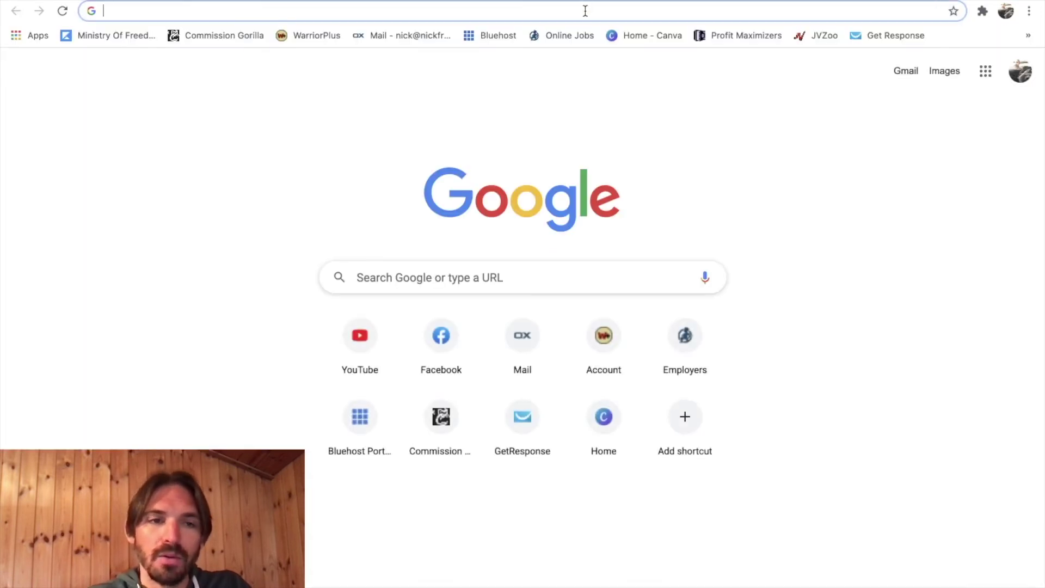
pyautogui.write('easy-health-tips.com')
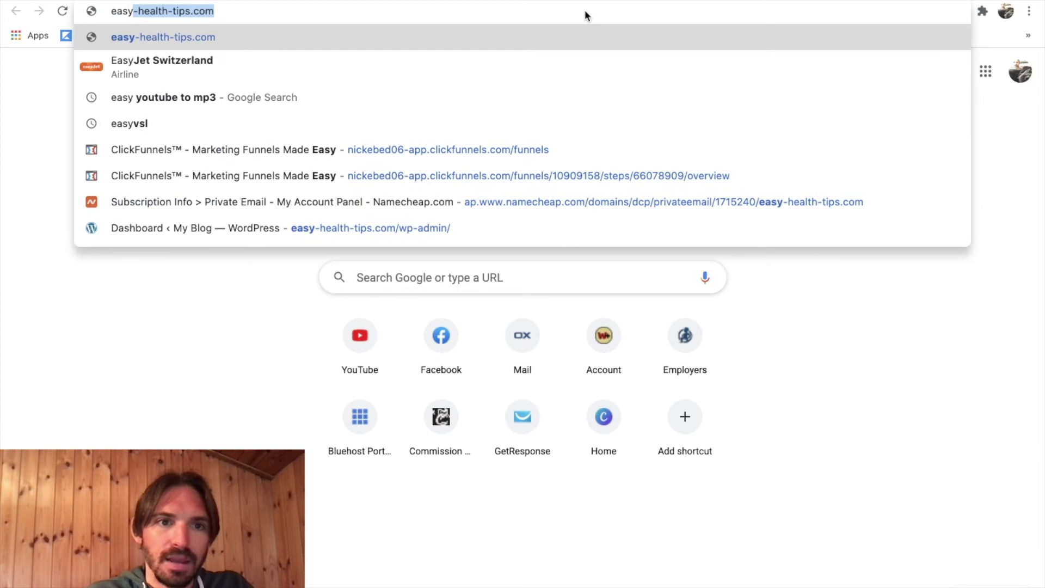
pyautogui.press('Right')
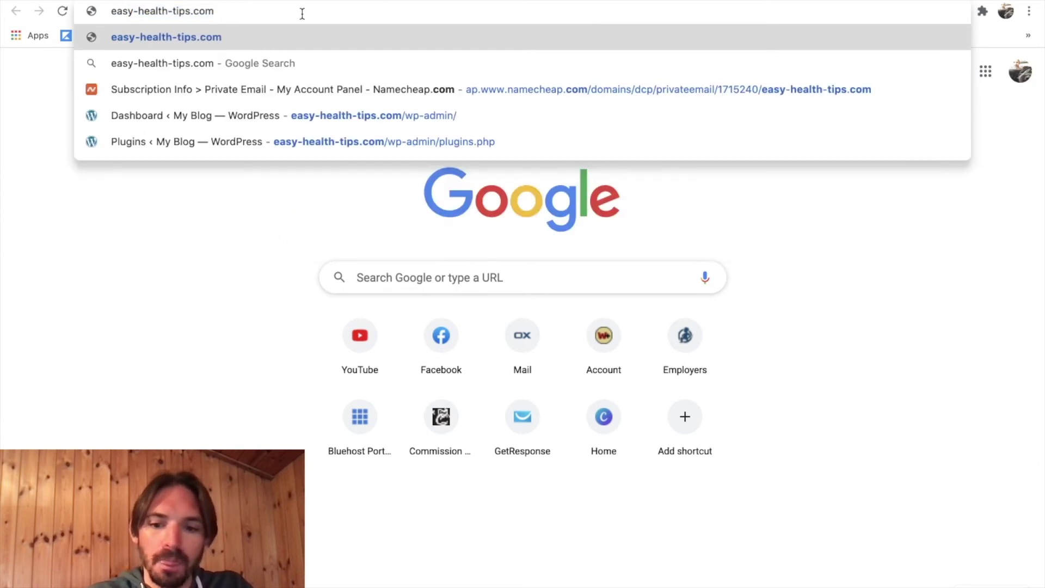
pyautogui.write('/')
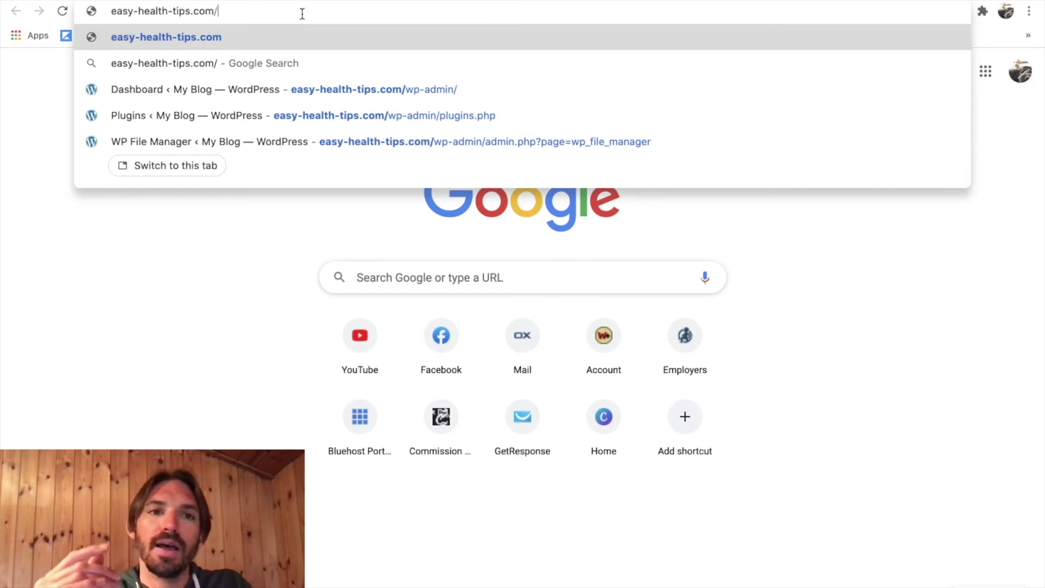
pyautogui.write('index')
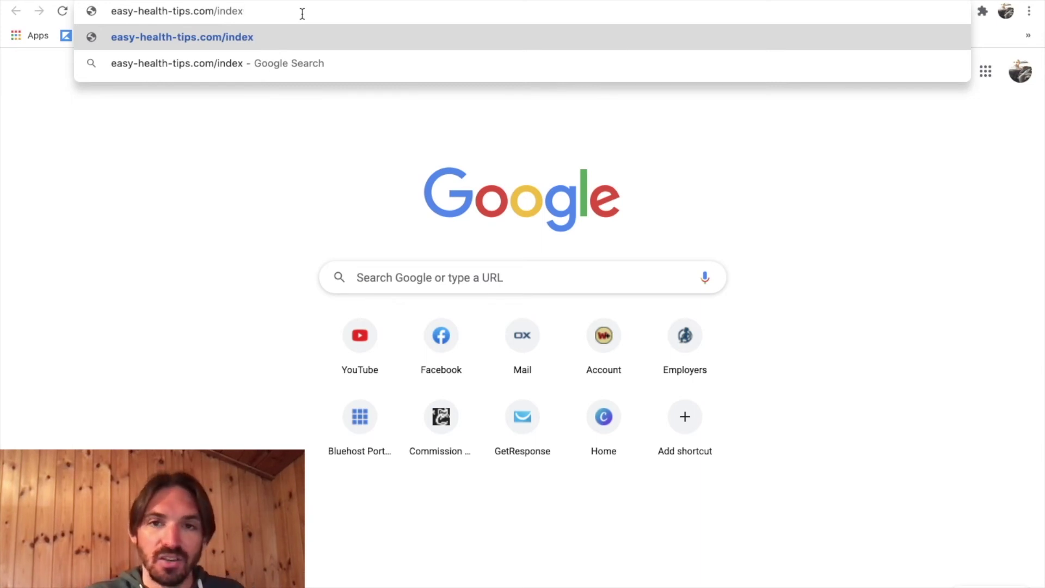
pyautogui.press('Return')
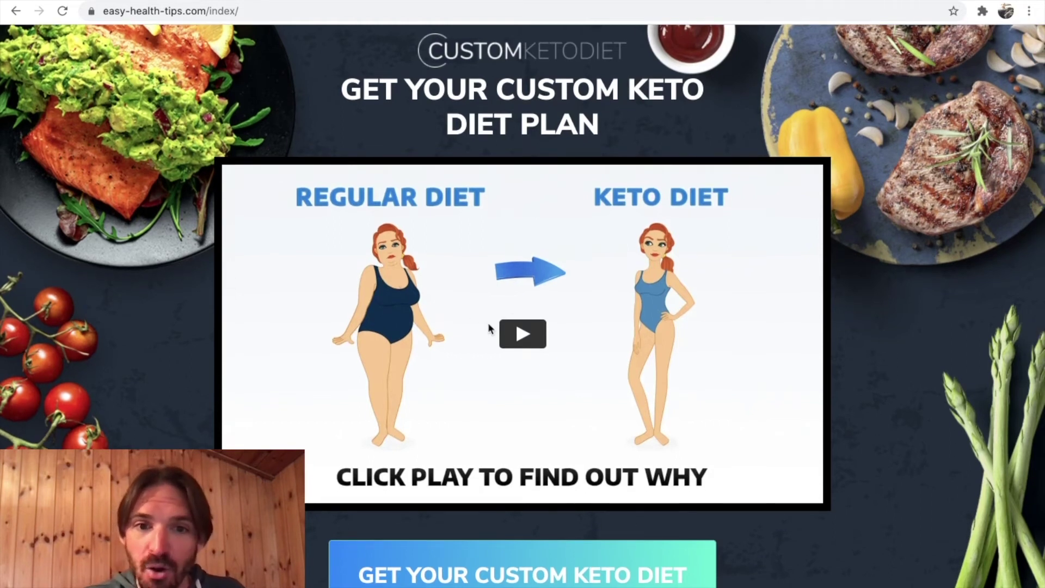
# - Test the sales video on the hosted page and check the page's address
pyautogui.click(523, 334)
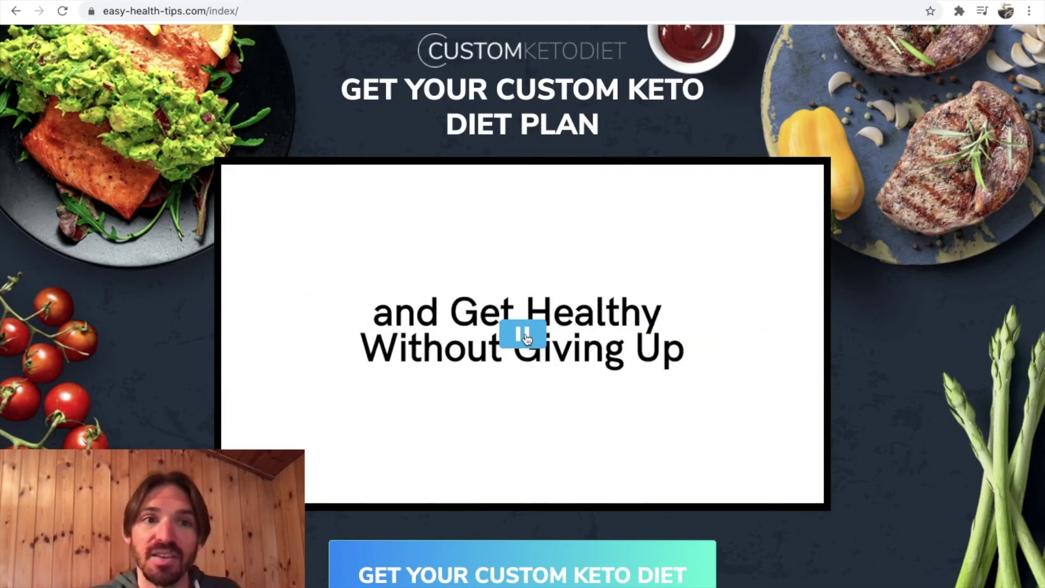
pyautogui.click(204, 8)
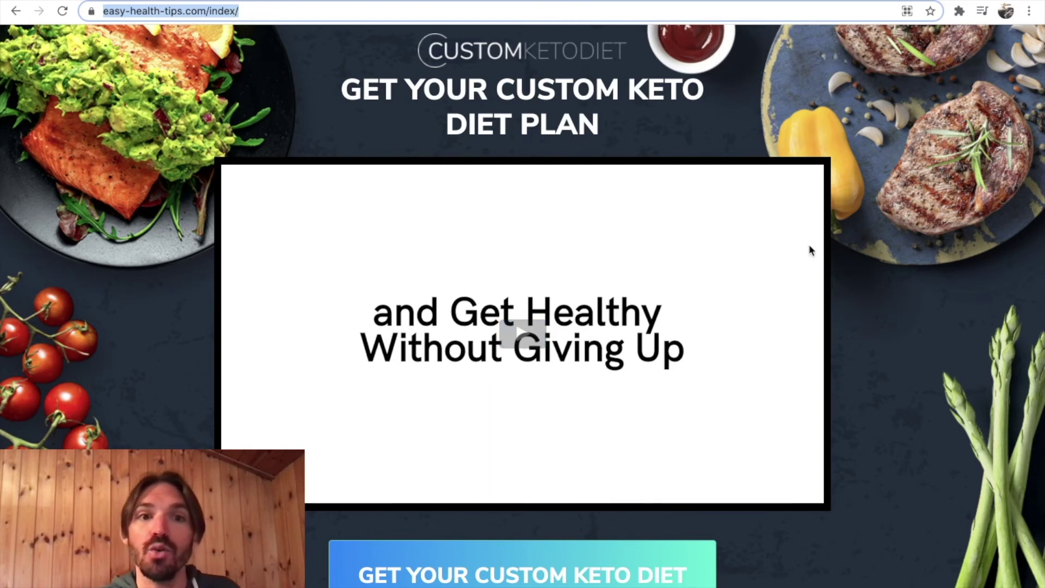
pyautogui.click(935, 287)
# - Open the Privacy page from the hosted page's footer and look through it
pyautogui.scroll(-4, 935, 286)
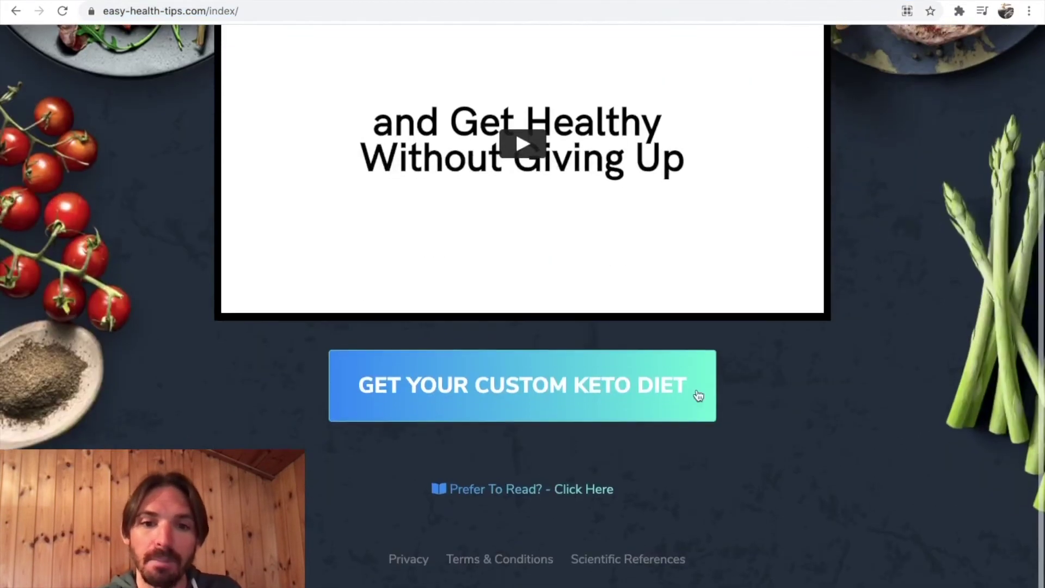
pyautogui.click(409, 559)
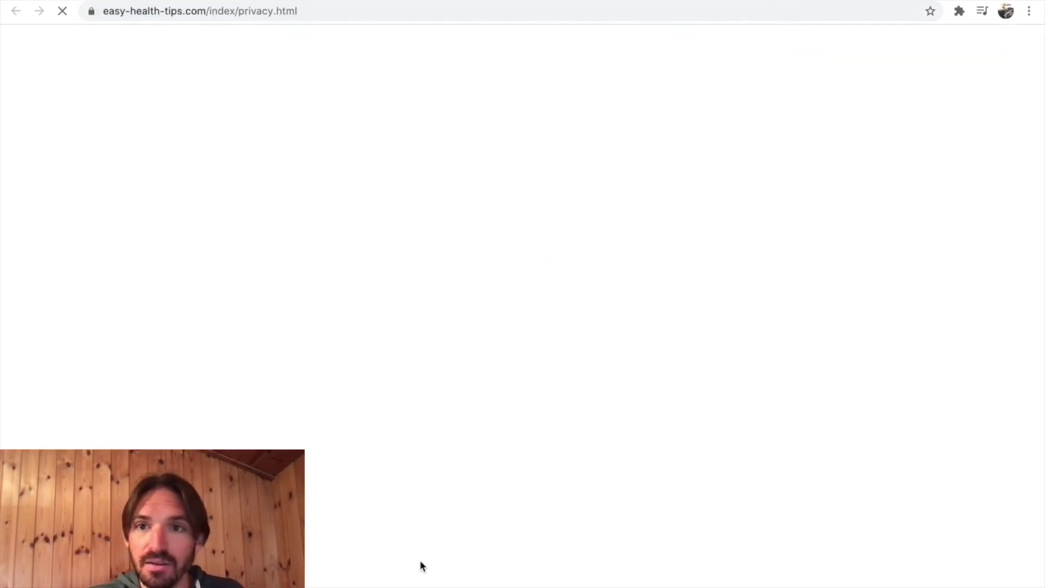
pyautogui.scroll(-15, 649, 275)
pyautogui.scroll(15, 649, 275)
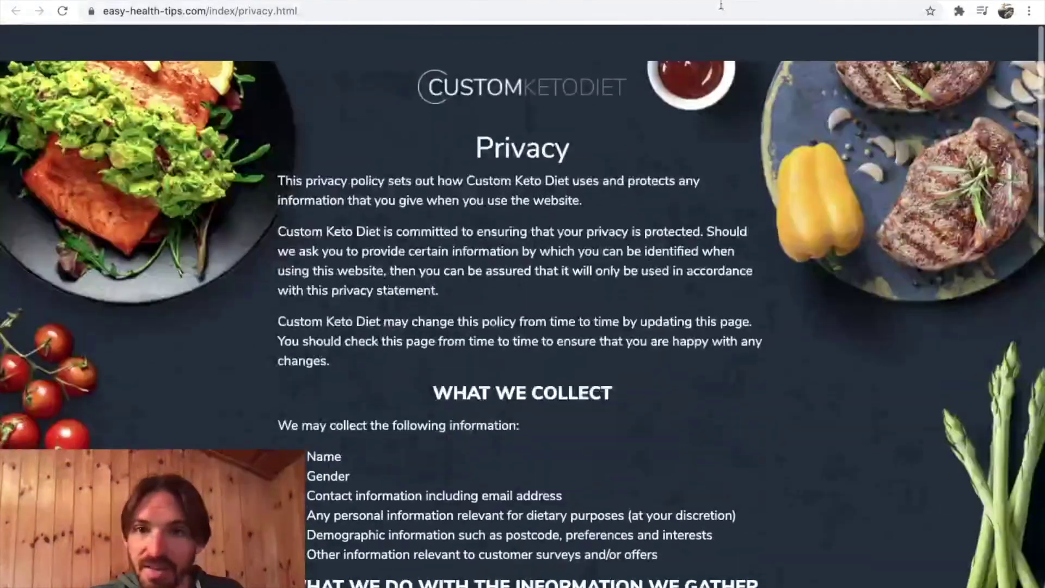
# - Return to the hosted sales page, open its Terms & Conditions page from the footer and look through it
pyautogui.click(743, 14)
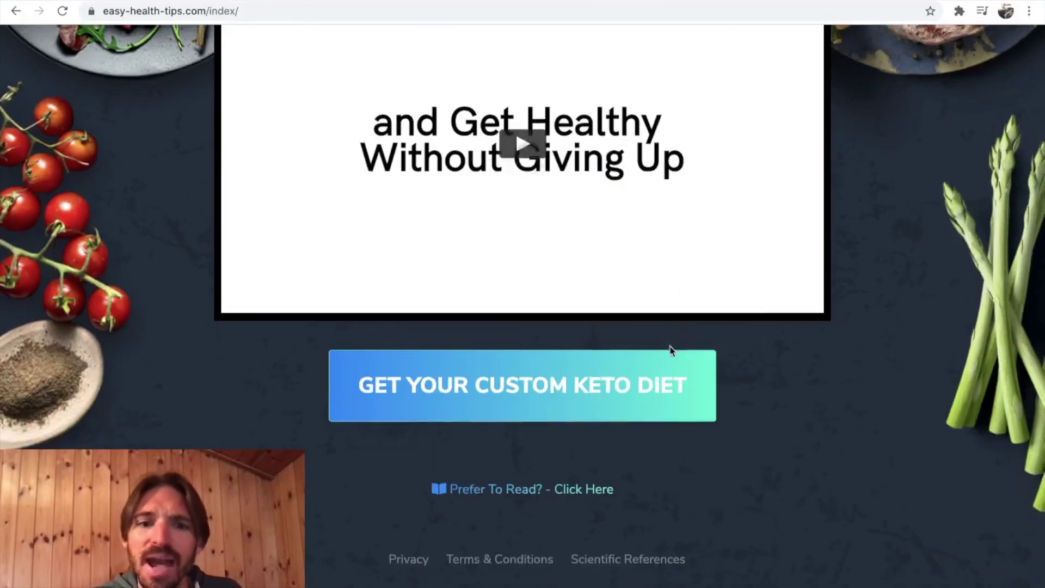
pyautogui.click(508, 560)
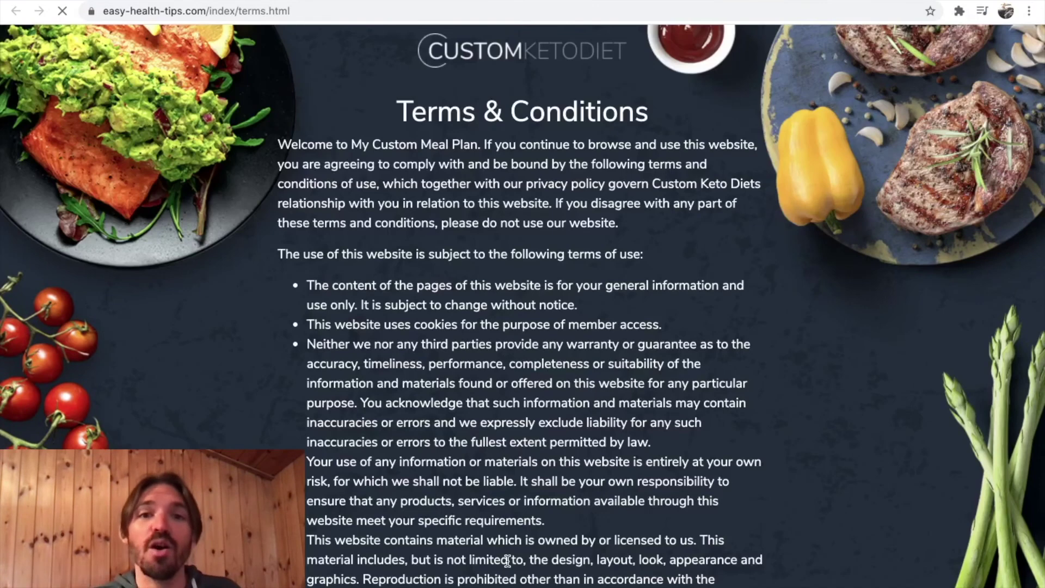
pyautogui.scroll(-15, 827, 324)
pyautogui.scroll(15, 826, 322)
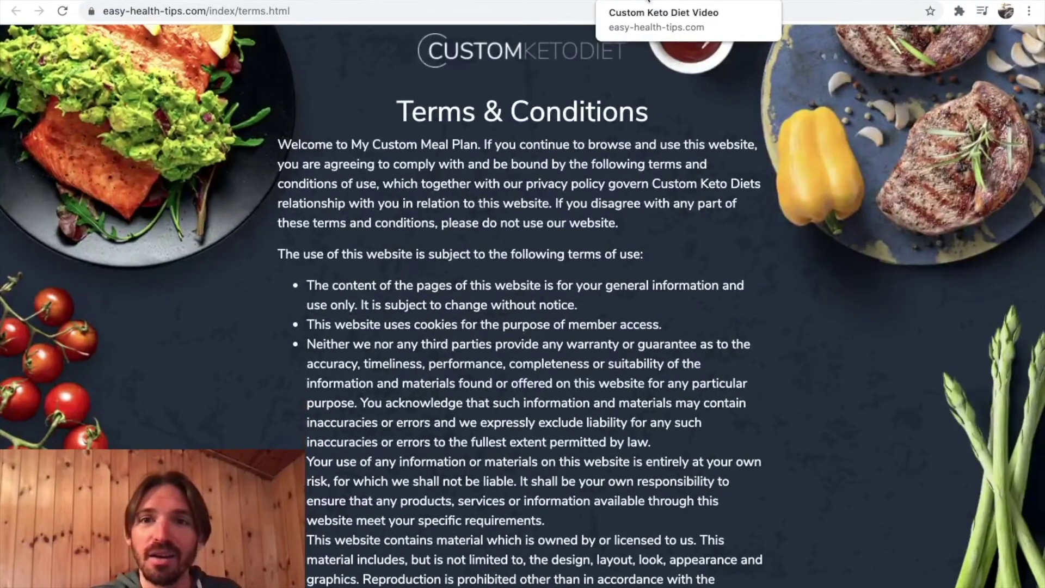
# - Open the Scientific References page from the hosted page's footer, look through it and return to the sales page
pyautogui.click(643, 14)
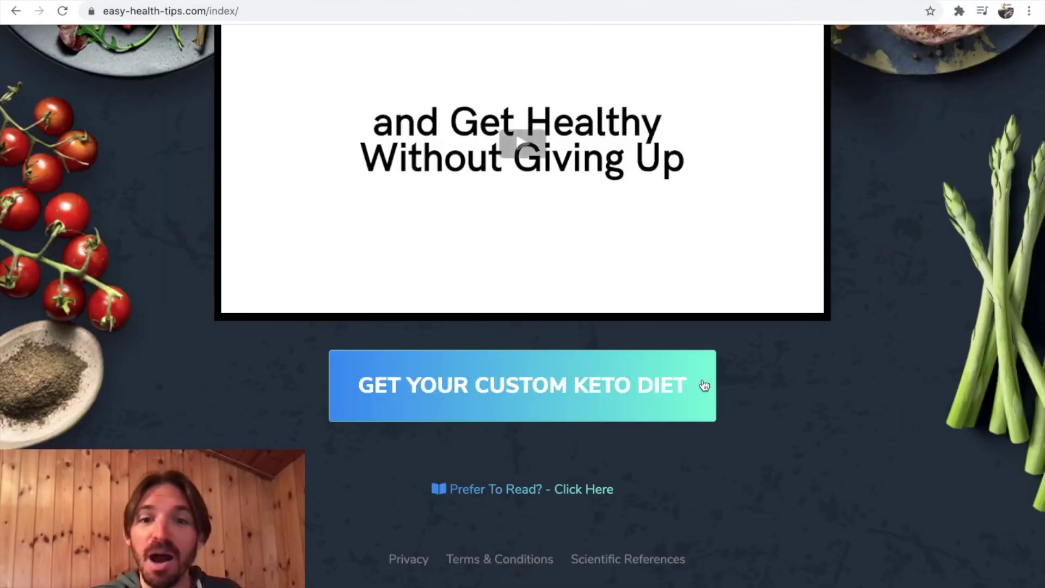
pyautogui.click(636, 561)
pyautogui.scroll(-5, 684, 290)
pyautogui.scroll(5, 681, 163)
pyautogui.hotkey('alt', 'Left')
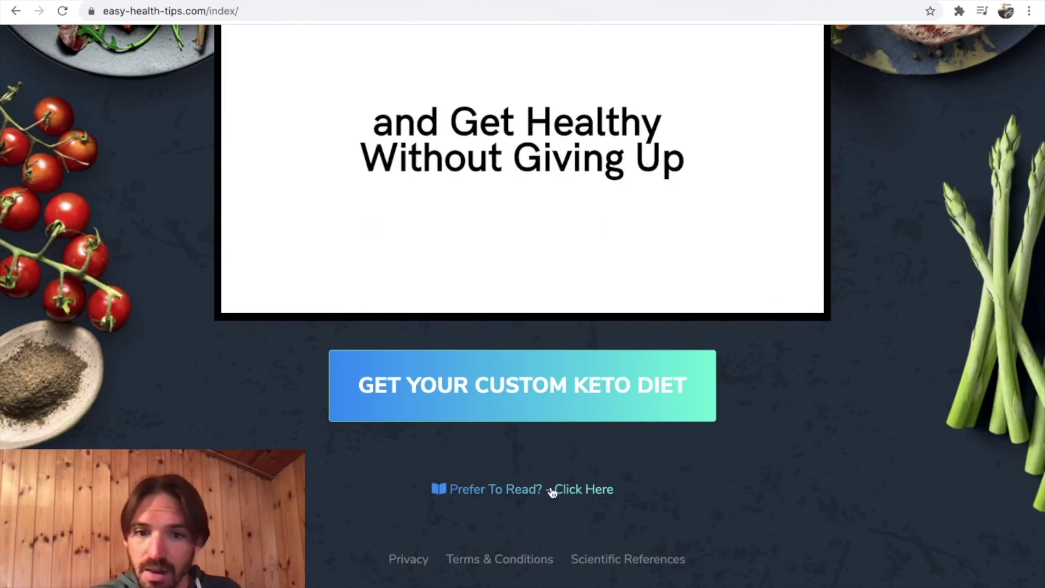
# - Open the hosted page's Prefer To Read link and look through the text version of the sales page
pyautogui.rightClick(552, 492)
pyautogui.click(604, 434)
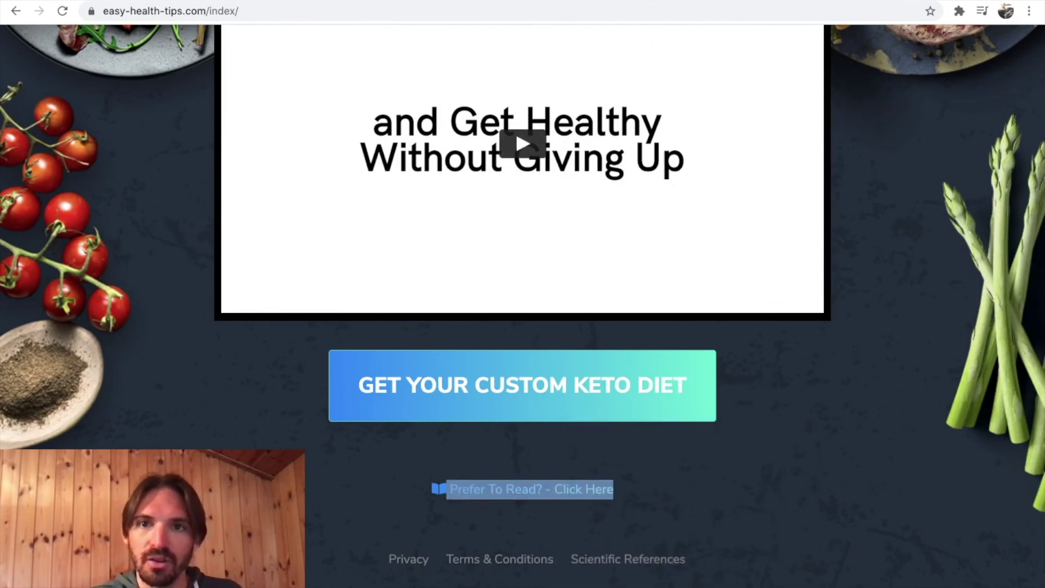
pyautogui.hotkey('ctrl', 'Tab')
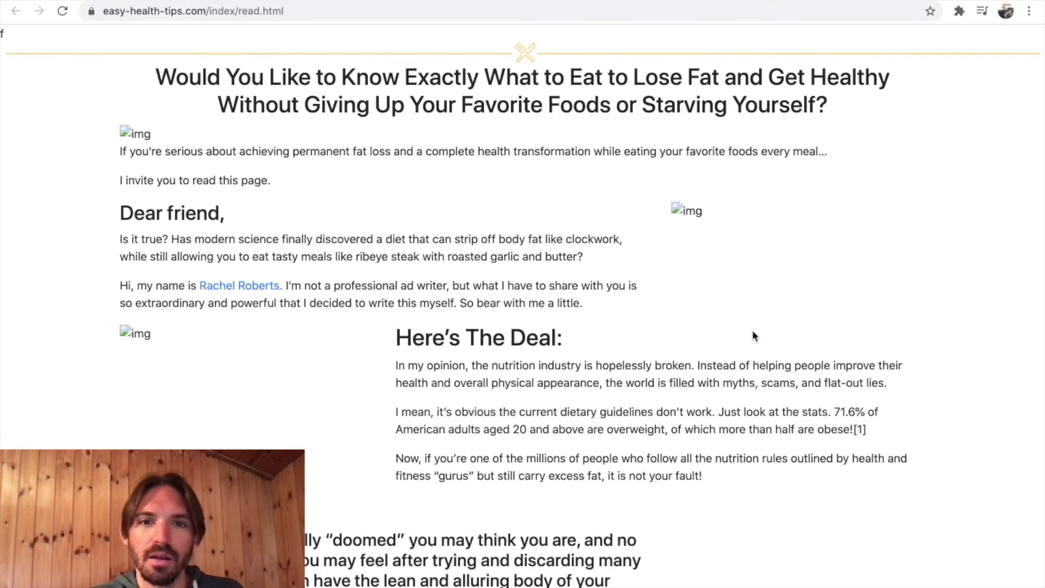
pyautogui.scroll(-8, 824, 388)
pyautogui.scroll(-20, 824, 388)
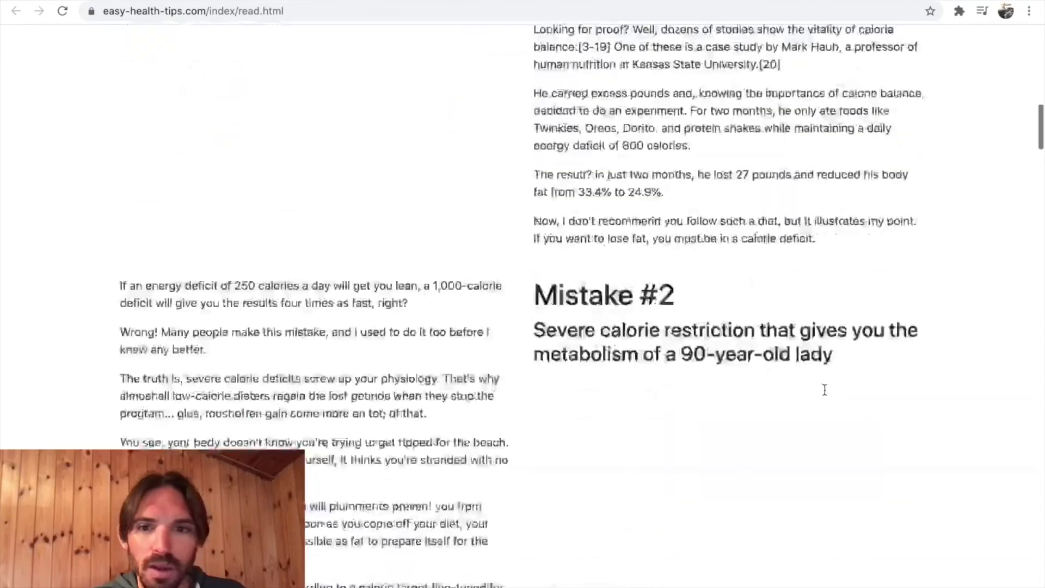
pyautogui.scroll(20, 824, 389)
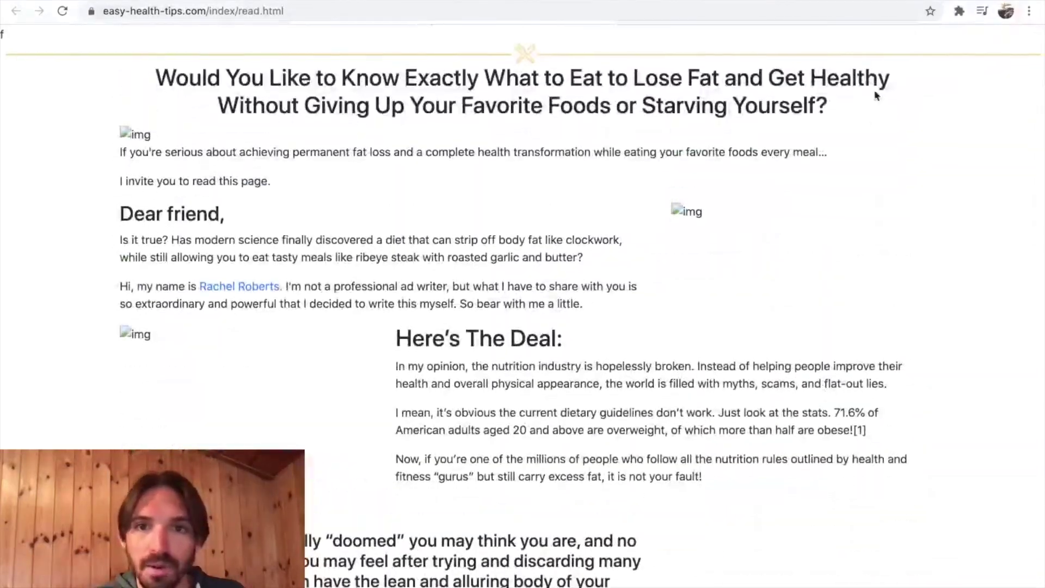
pyautogui.click(809, 12)
pyautogui.press('Return')
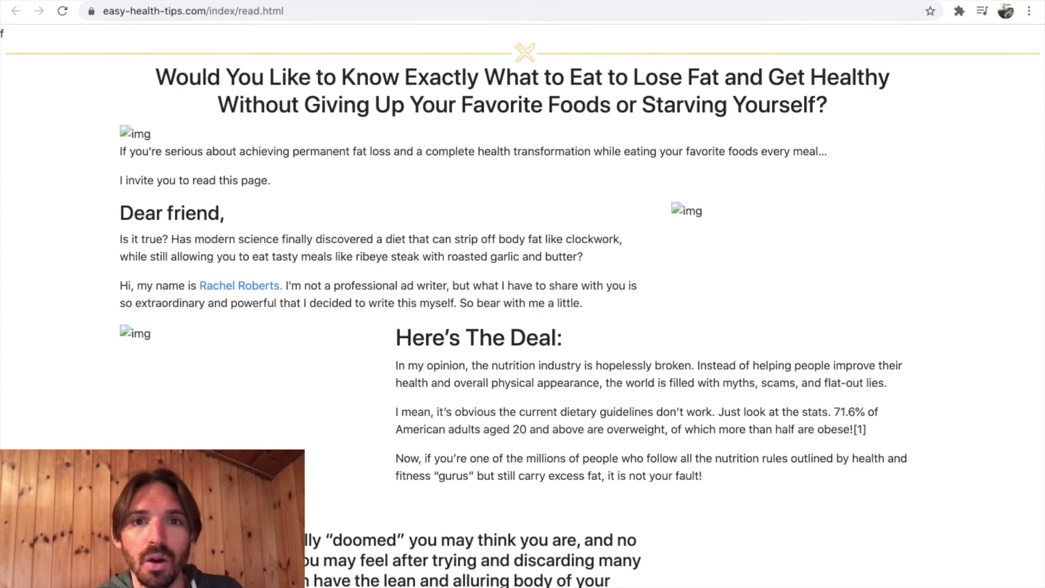
# - Return to the hosted video sales page and examine its order button and Prefer To Read link
pyautogui.click(653, 1)
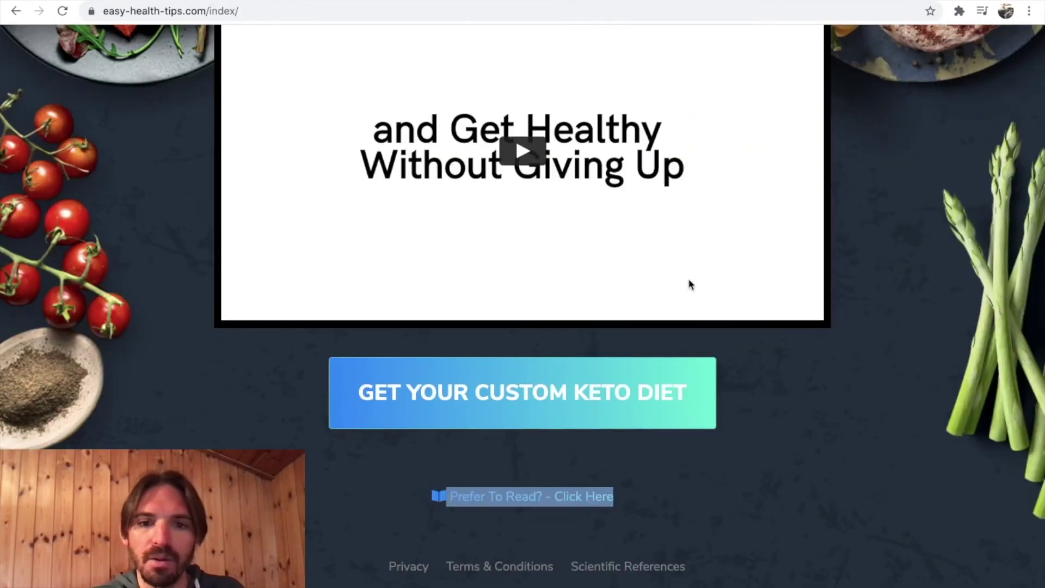
pyautogui.scroll(2, 688, 278)
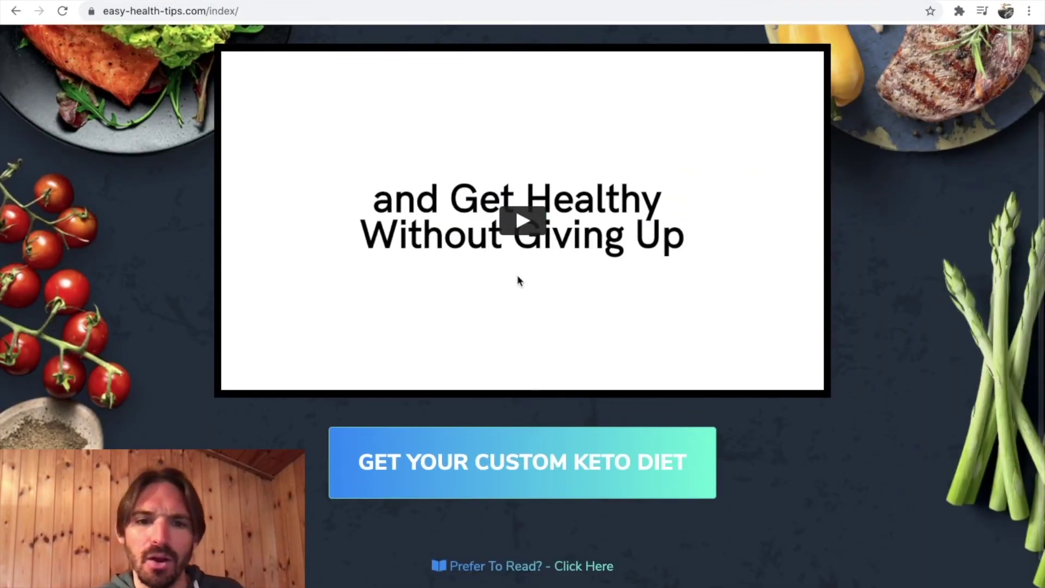
pyautogui.scroll(1, 517, 276)
pyautogui.scroll(-1, 566, 564)
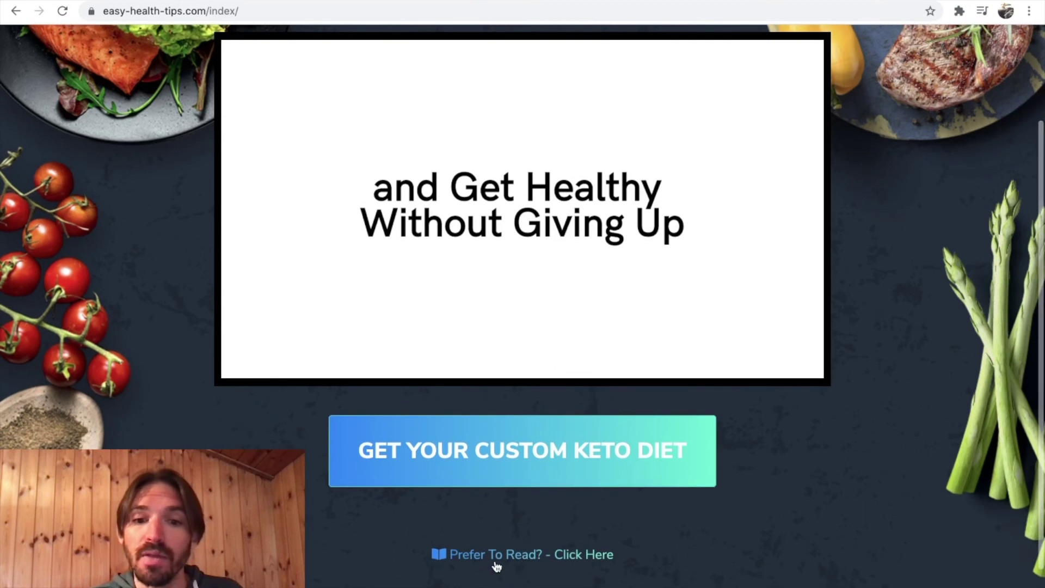
pyautogui.scroll(-1, 497, 565)
pyautogui.scroll(1, 496, 489)
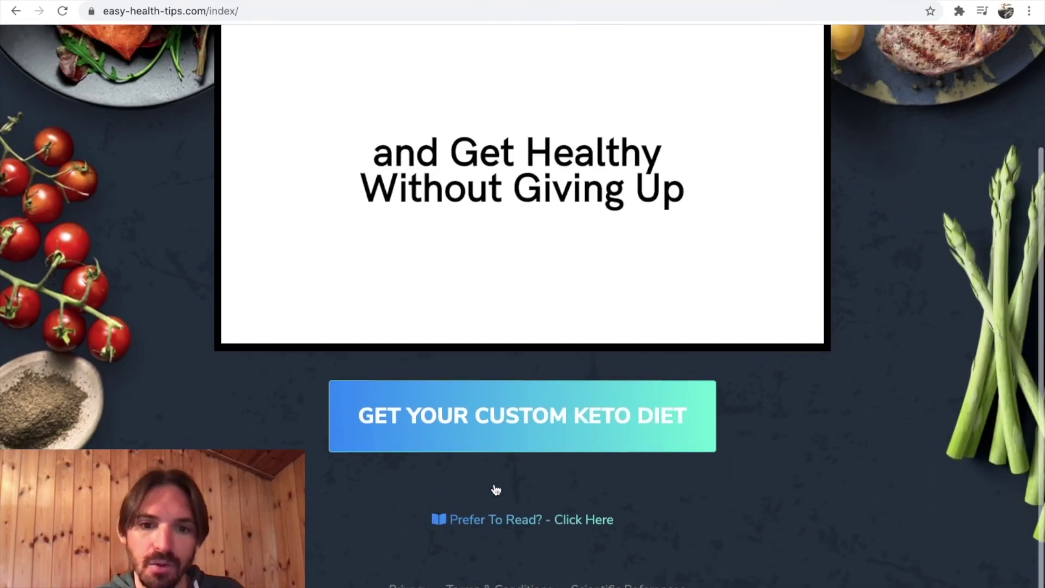
pyautogui.scroll(1, 496, 490)
pyautogui.scroll(1, 496, 490)
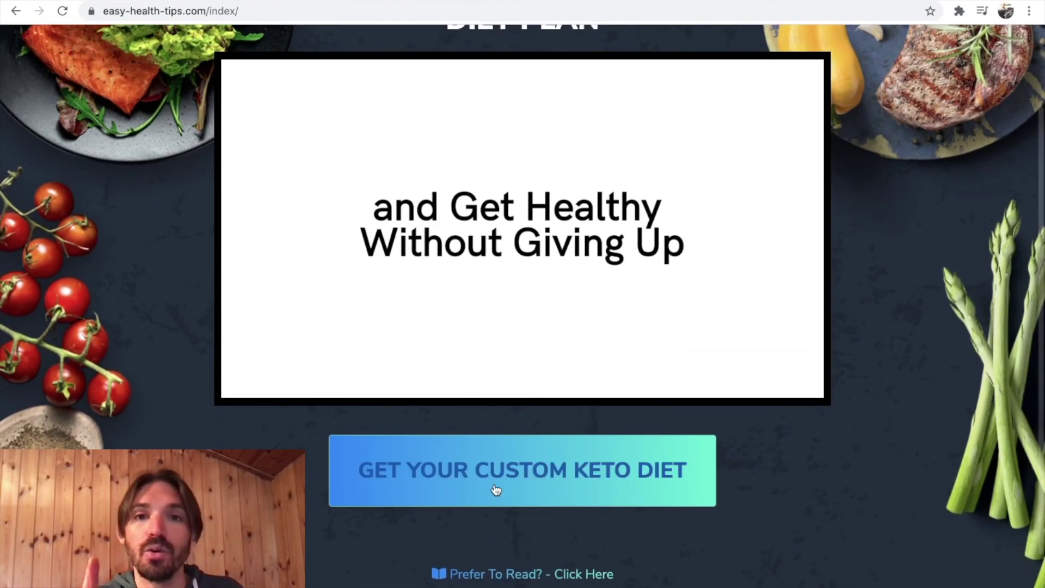
pyautogui.scroll(-3, 496, 490)
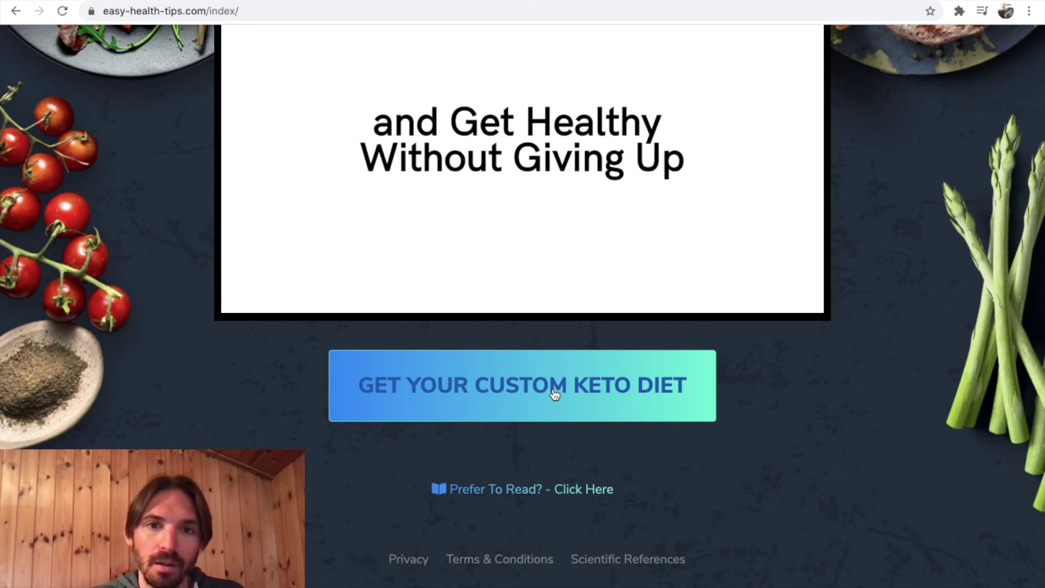
# - Follow the hosted page's Get Your Custom Keto Diet link and check the domain in the resulting page's address
pyautogui.click(554, 394)
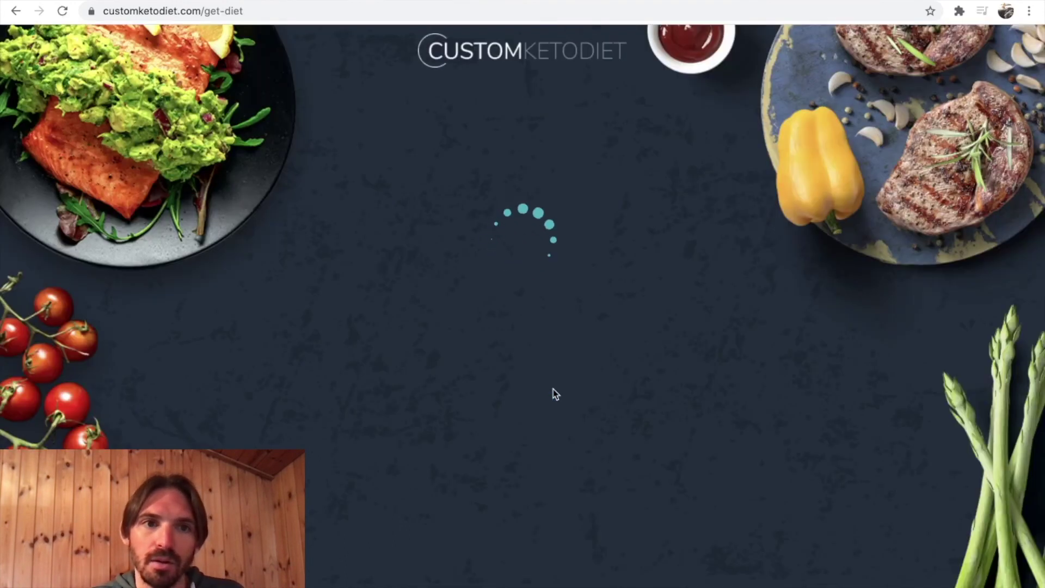
pyautogui.click(200, 11)
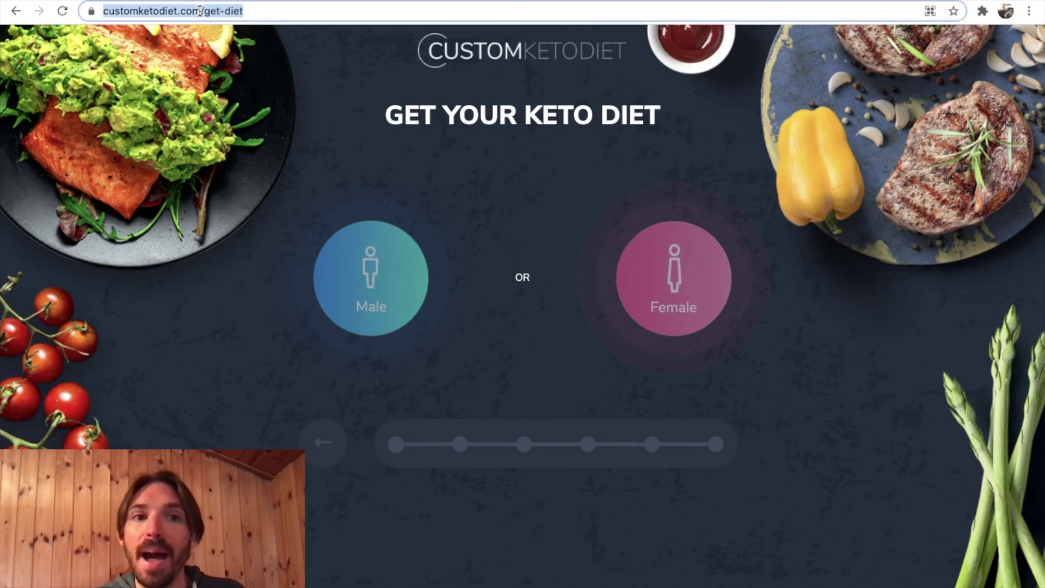
pyautogui.click(199, 11)
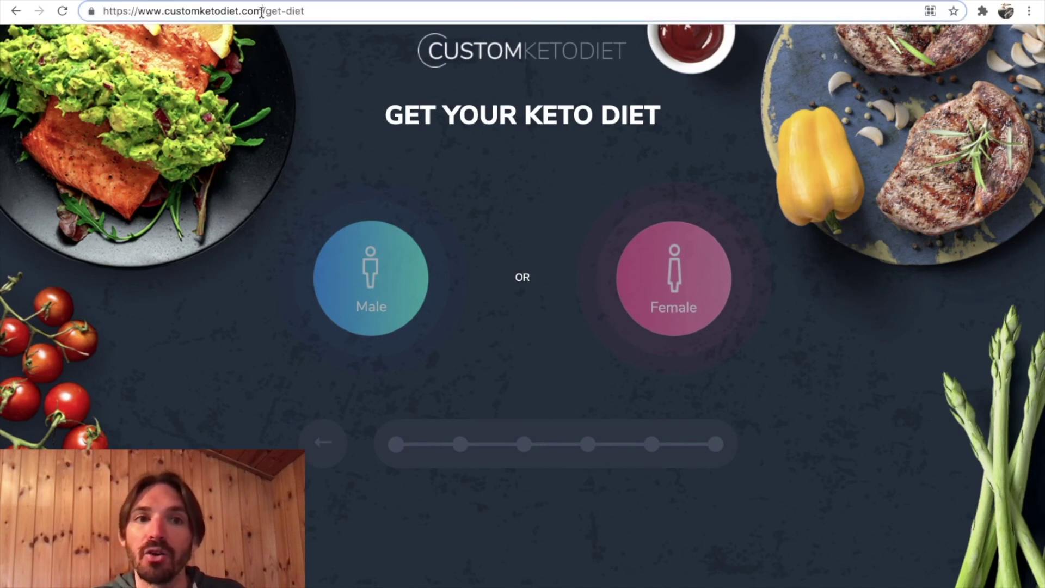
pyautogui.moveTo(262, 11); pyautogui.dragTo(155, 18)
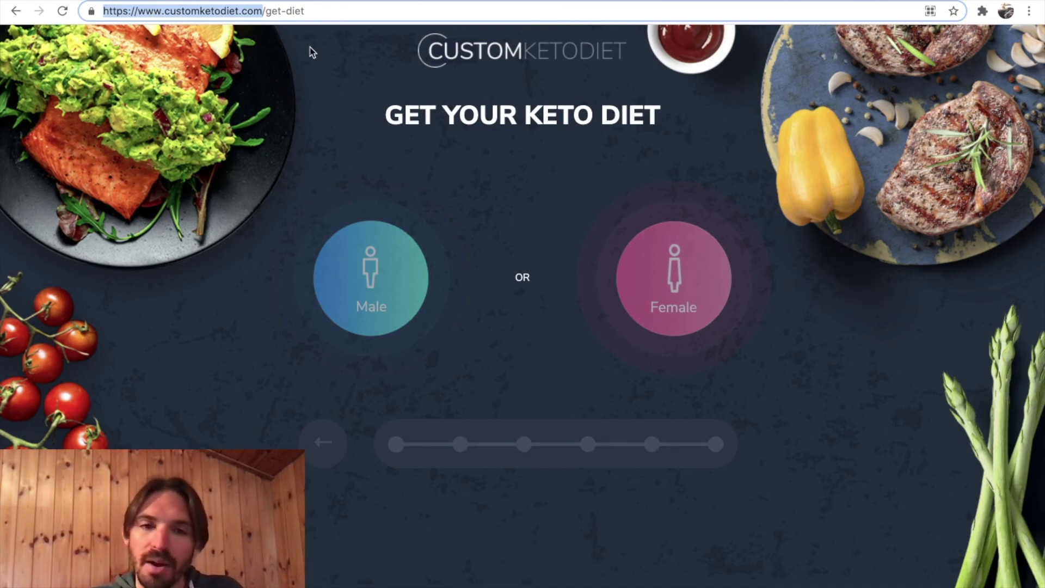
pyautogui.click(240, 114)
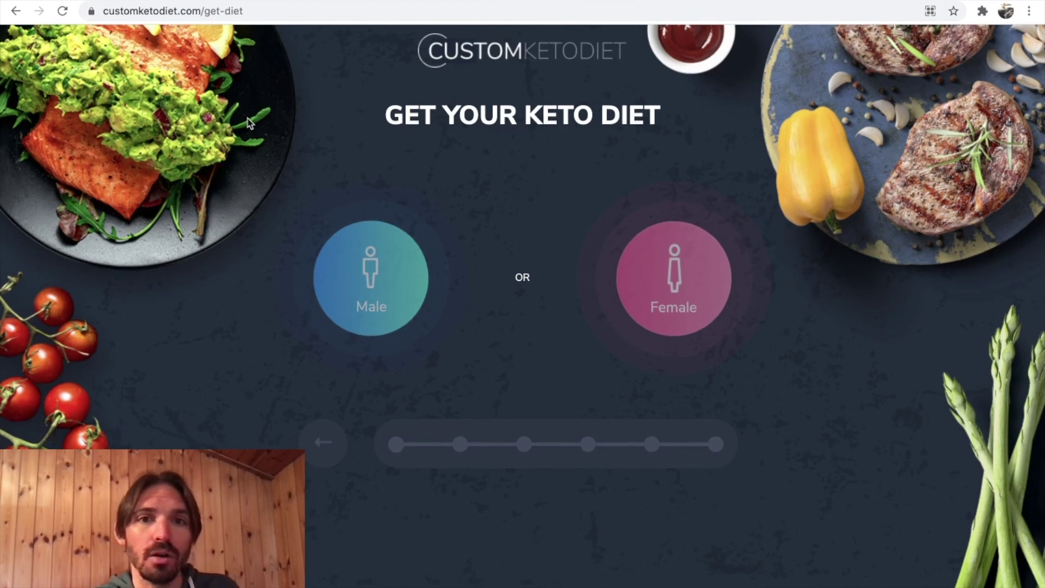
# - Answer Male and Very Active in the diet questionnaire, make a food selection and continue to the veggies question
pyautogui.click(398, 277)
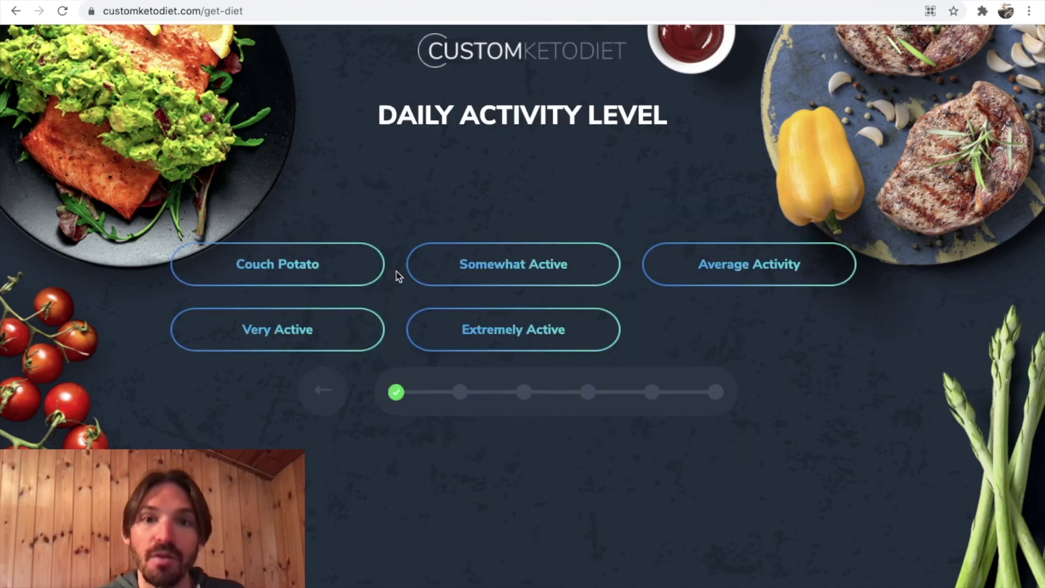
pyautogui.click(359, 327)
pyautogui.click(667, 338)
pyautogui.click(570, 402)
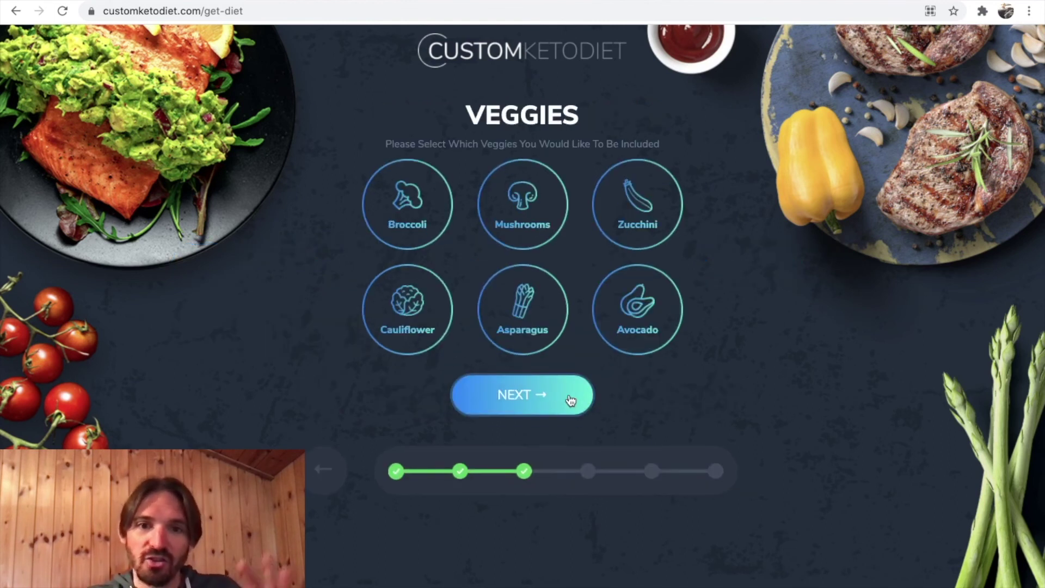
# - Include mushrooms, broccoli and avocado as veggies and coconut as other food, then continue to the measurements
pyautogui.click(522, 188)
pyautogui.click(435, 204)
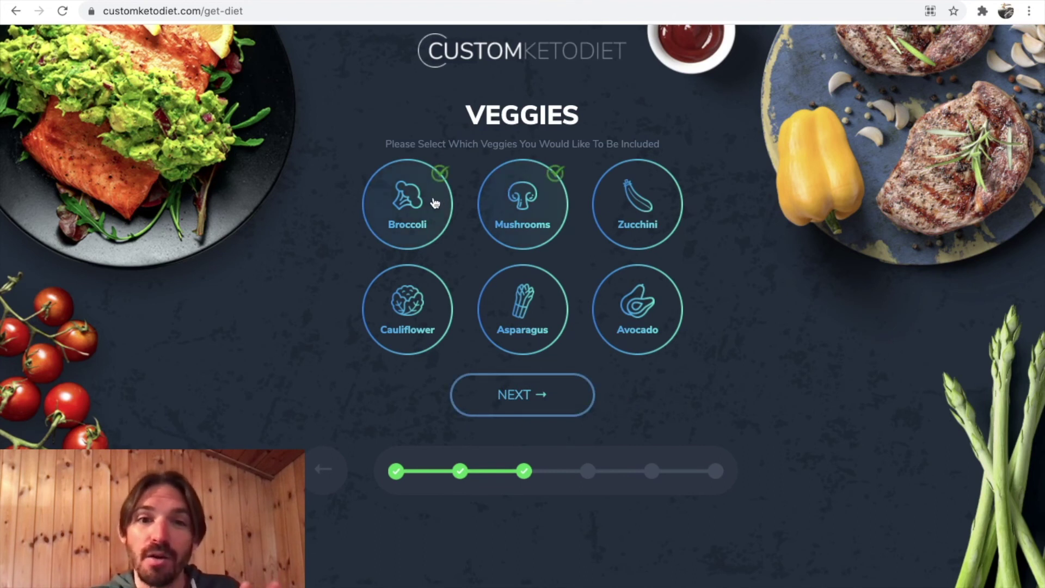
pyautogui.click(624, 331)
pyautogui.click(578, 397)
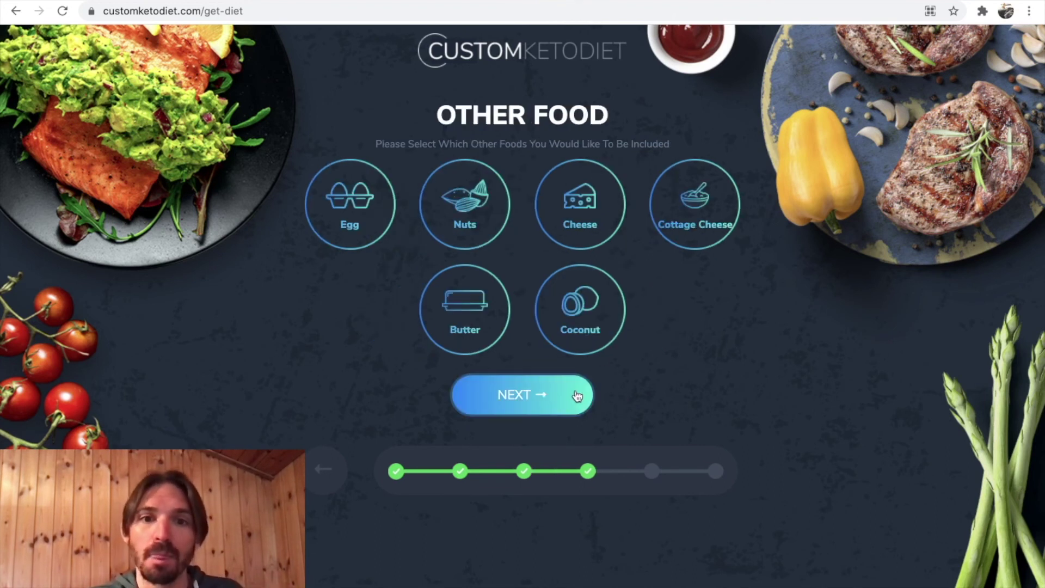
pyautogui.click(587, 332)
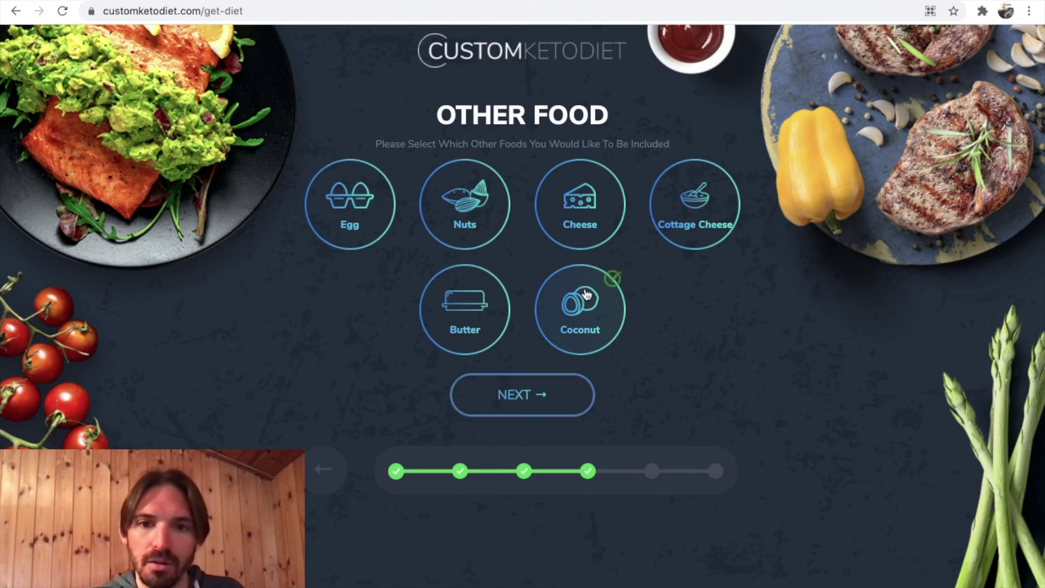
pyautogui.click(570, 409)
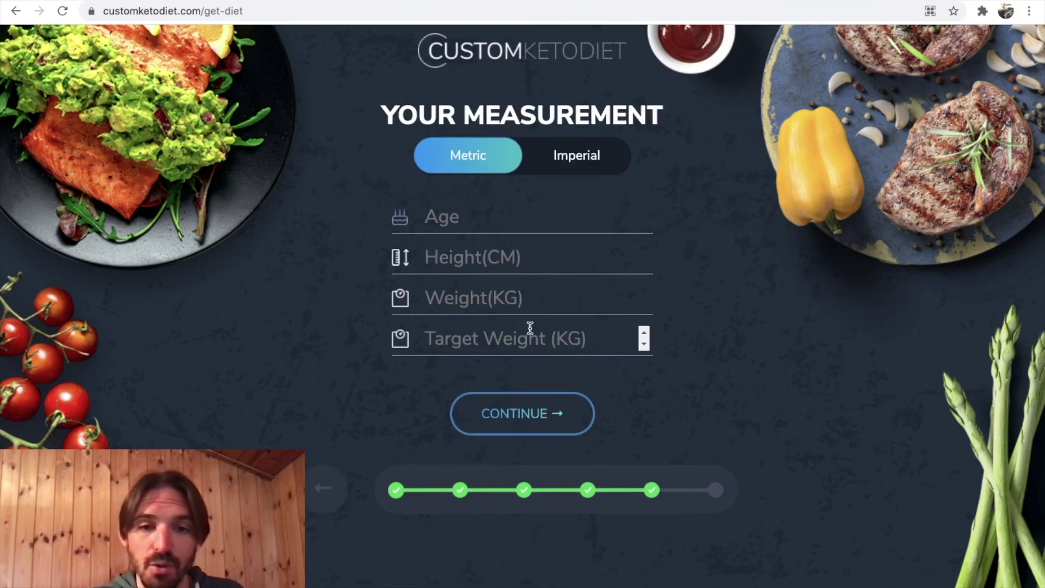
# - Submit the measurements with age 33, height 190 cm, weight 85 kg and target weight 75 kg
pyautogui.click(506, 210)
pyautogui.write('33')
pyautogui.click(547, 258)
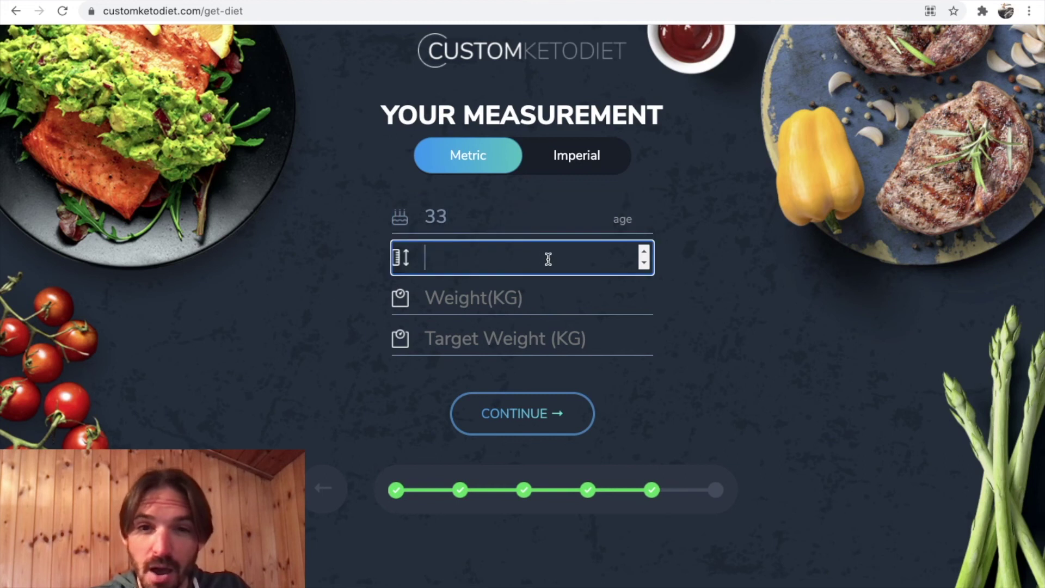
pyautogui.write('190')
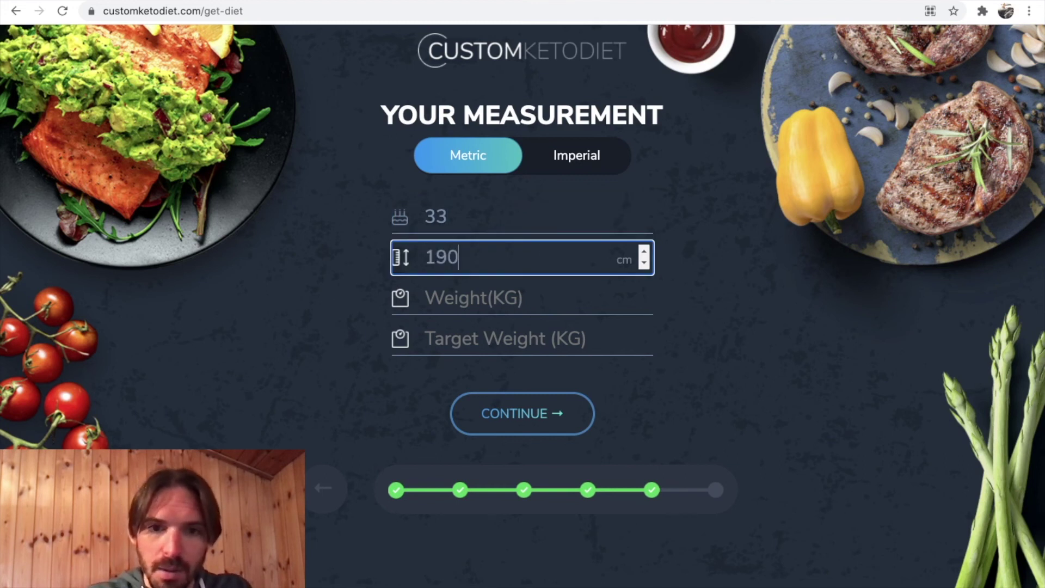
pyautogui.click(564, 301)
pyautogui.write('8')
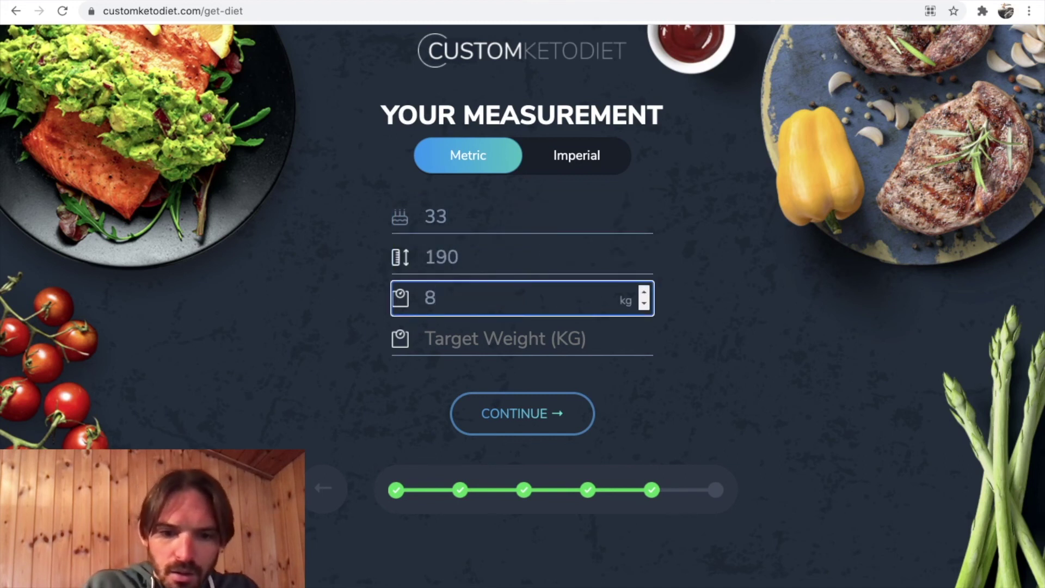
pyautogui.write('5')
pyautogui.click(597, 339)
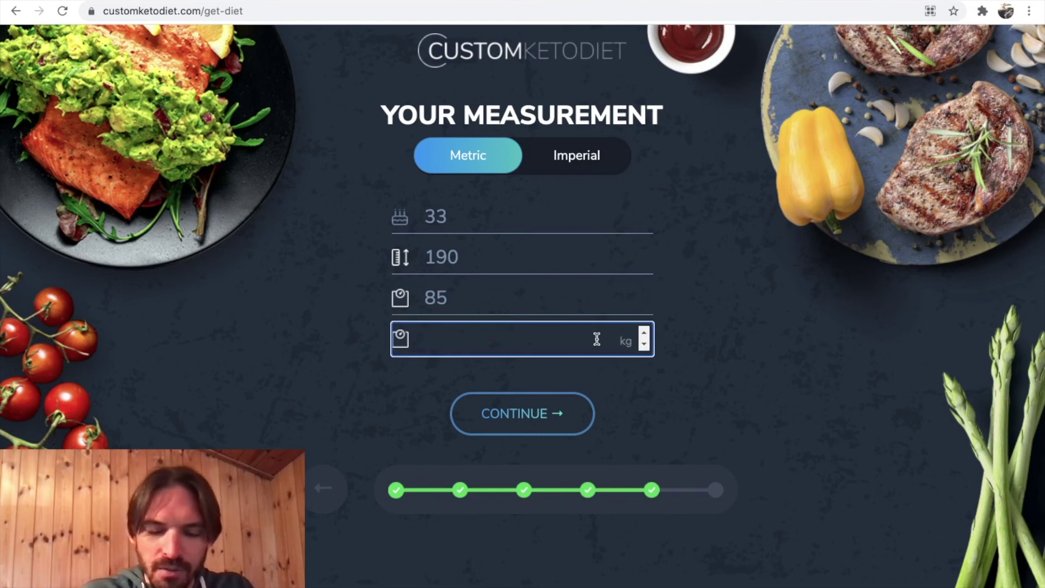
pyautogui.write('75')
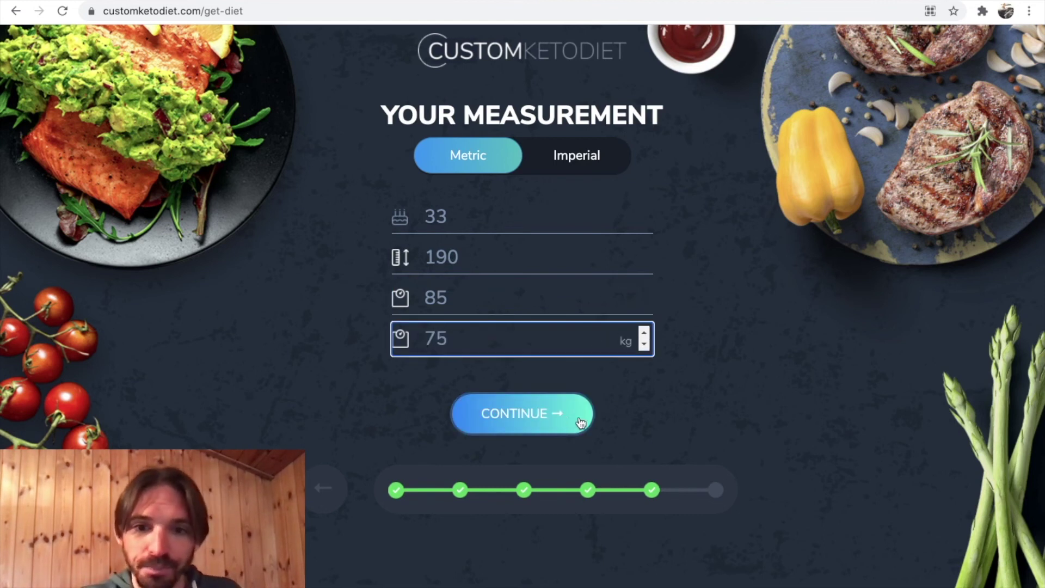
pyautogui.click(567, 422)
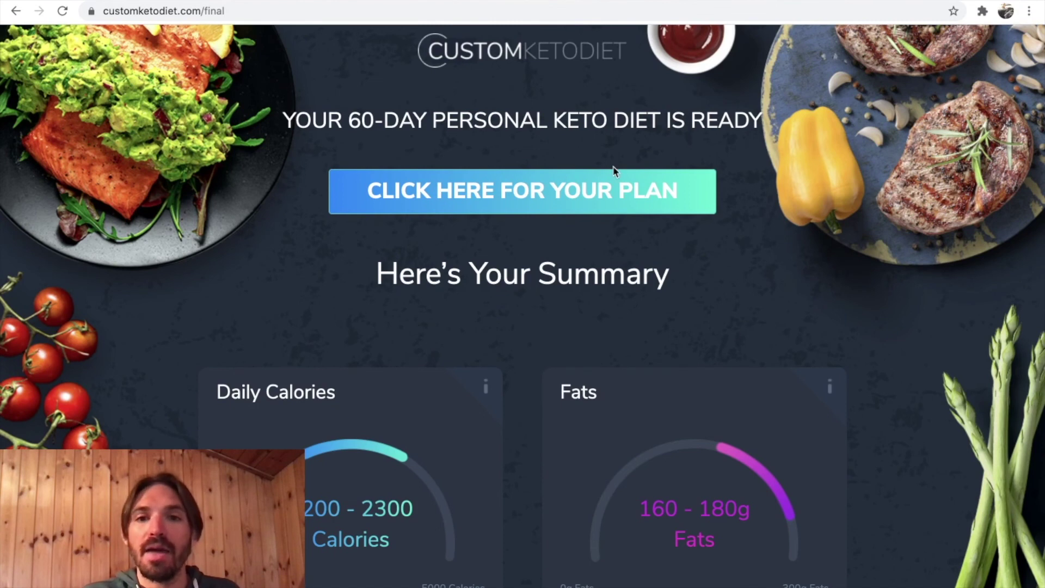
# - Look through the keto diet summary page and proceed to the plan's sign-up form
pyautogui.scroll(-20, 614, 186)
pyautogui.scroll(-15, 615, 186)
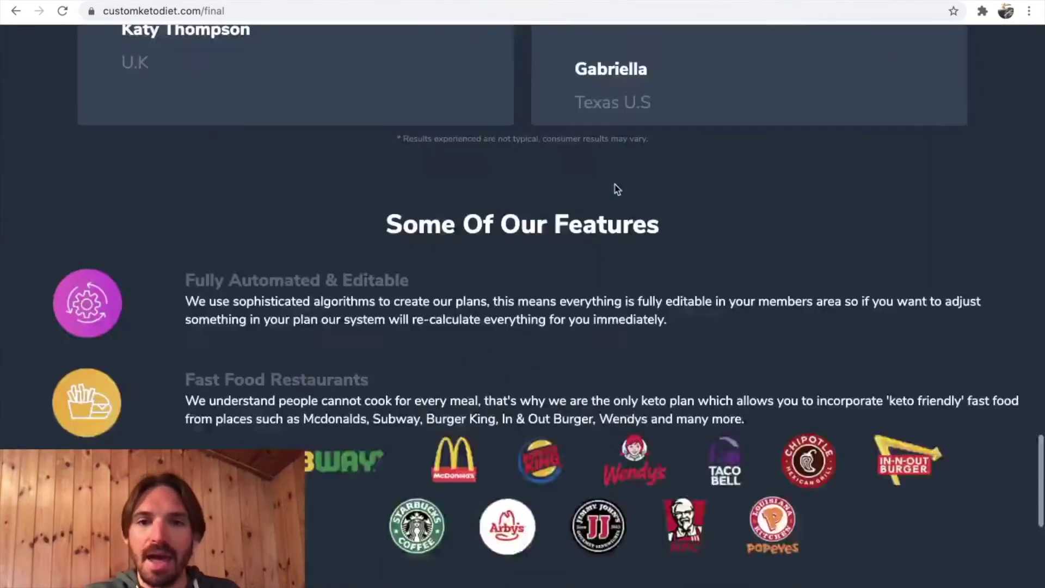
pyautogui.click(611, 504)
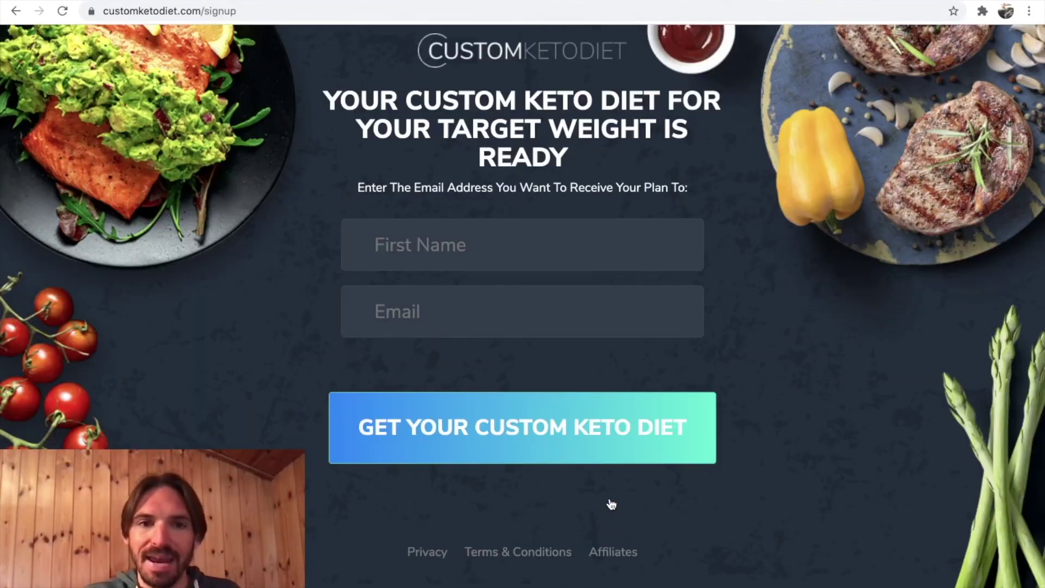
# - Fill in the plan's sign-up form with the customer's first name and e-mail address and submit it to get the custom keto diet
pyautogui.click(514, 243)
pyautogui.click(456, 288)
pyautogui.click(473, 299)
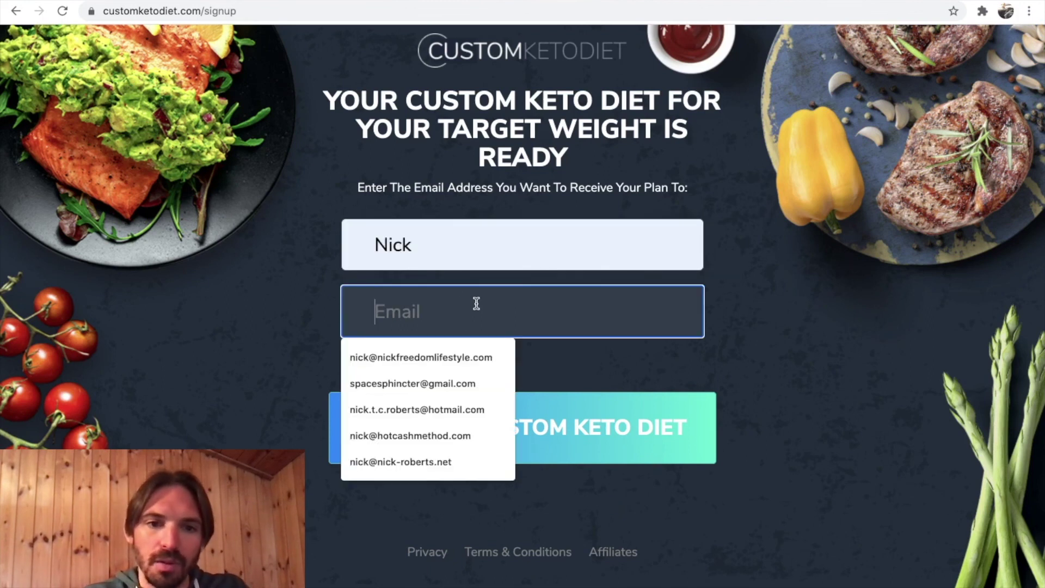
pyautogui.click(458, 359)
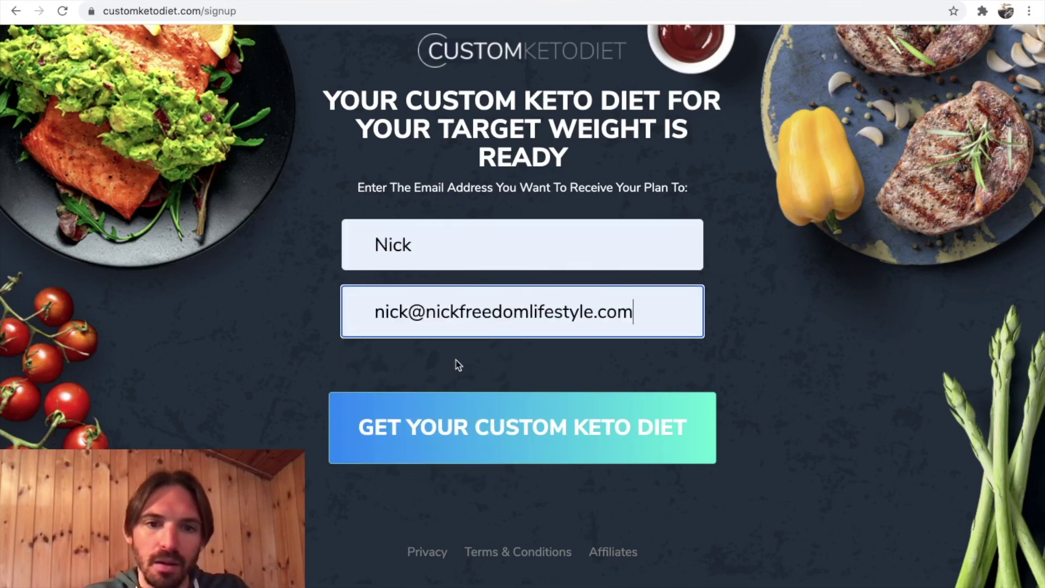
pyautogui.click(578, 437)
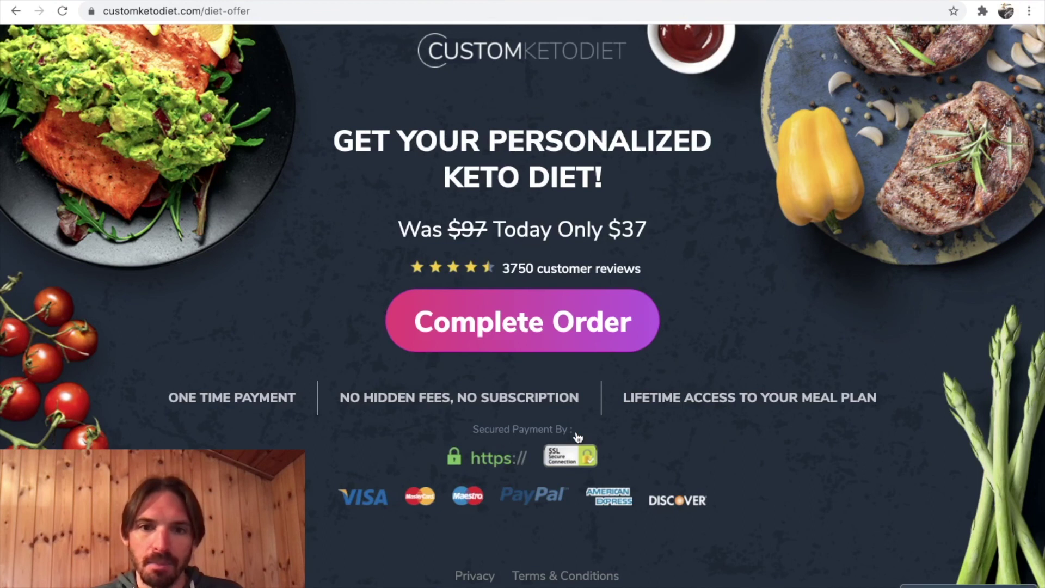
# - Highlight the discounted price on the personalized keto diet offer page and review the payment terms
pyautogui.moveTo(653, 232); pyautogui.dragTo(555, 231)
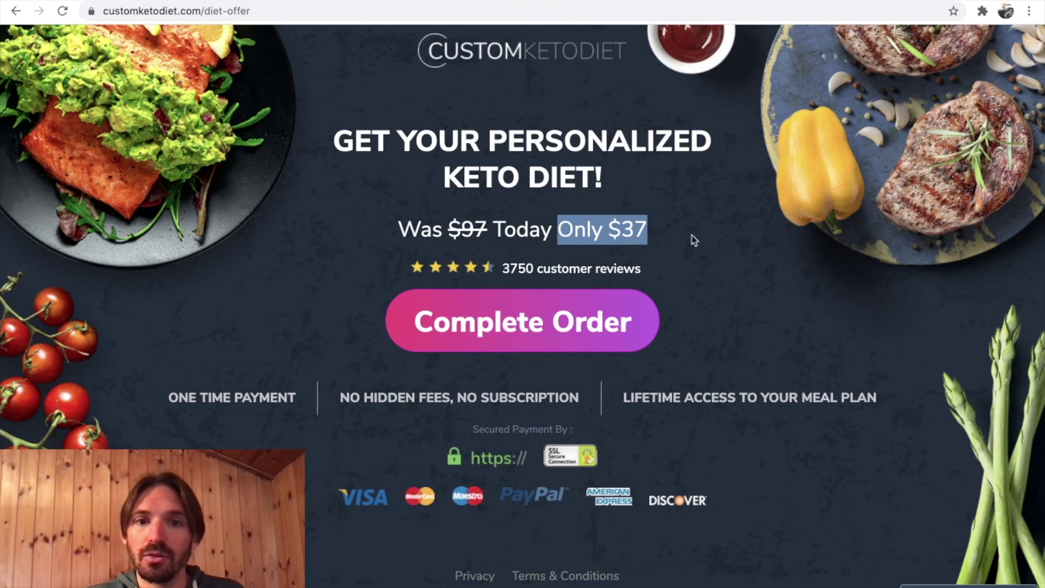
pyautogui.click(694, 240)
pyautogui.scroll(-1, 692, 242)
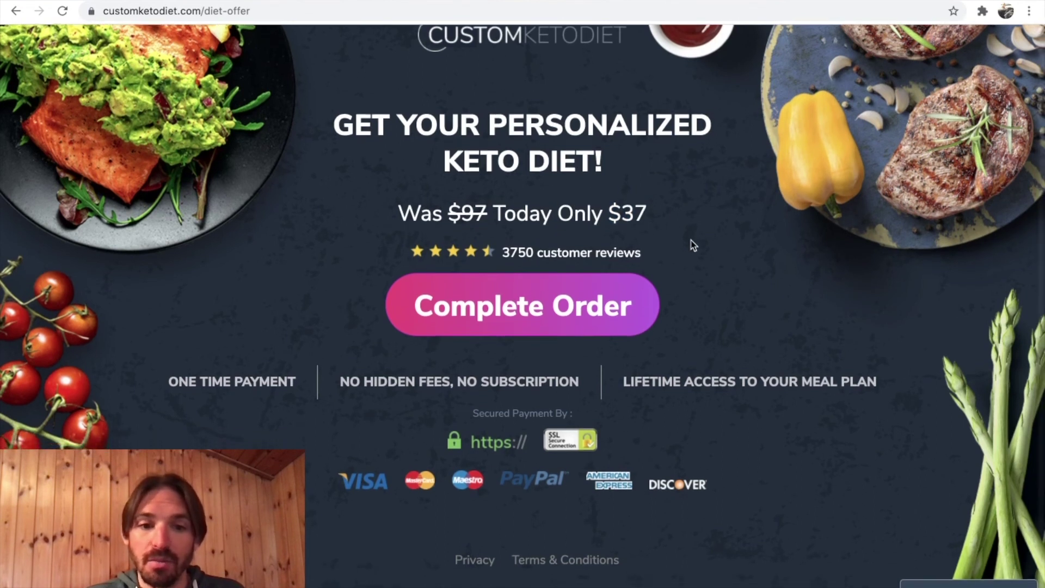
# - Proceed from the diet offer to the ClickBank secure checkout and highlight the affiliate line at the end of the order form
pyautogui.scroll(1, 692, 243)
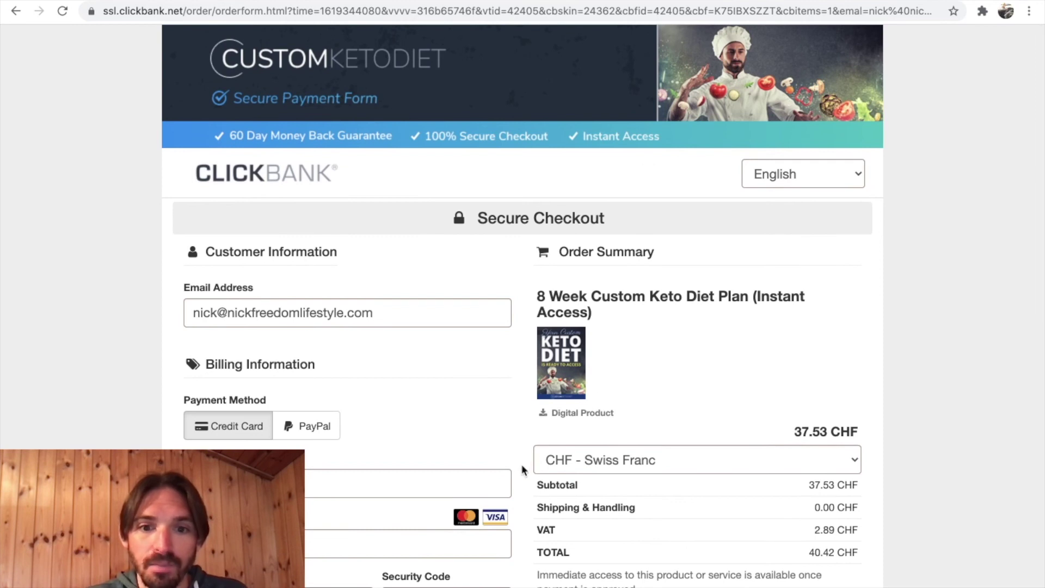
pyautogui.scroll(-10, 521, 464)
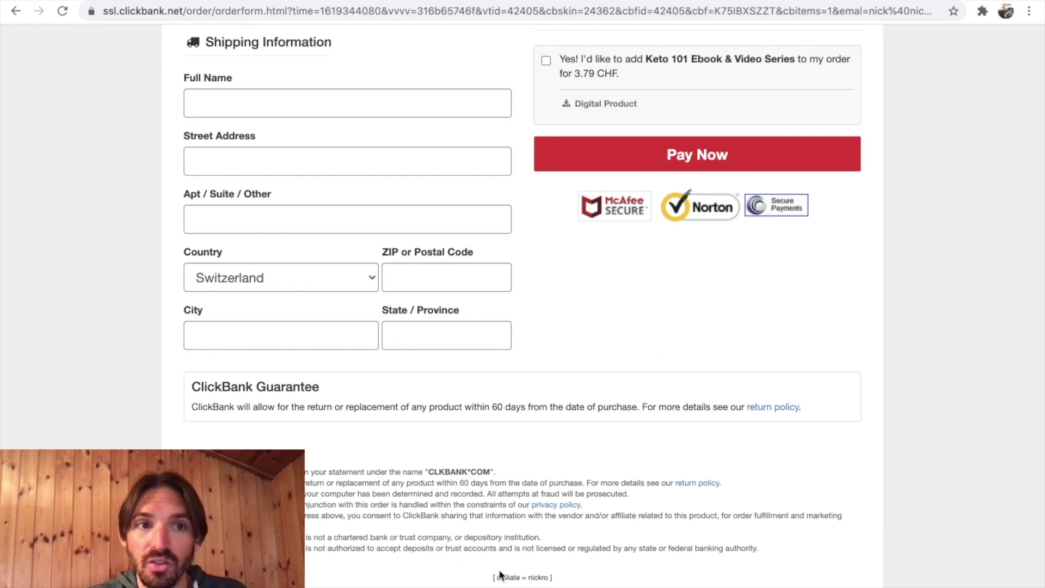
pyautogui.moveTo(497, 578); pyautogui.dragTo(548, 580)
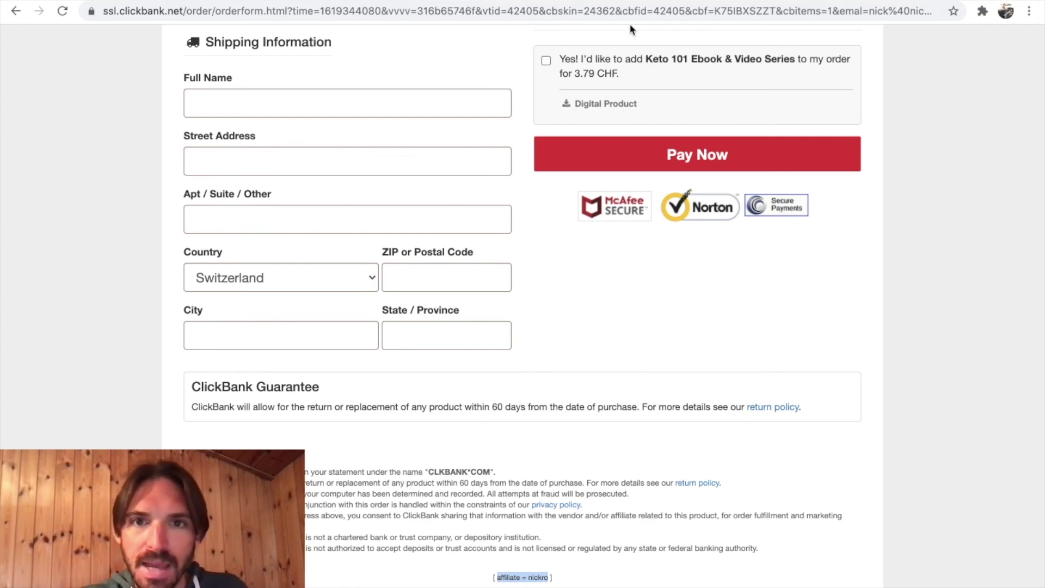
# - Switch to the hosted scientific references page, remove references.html from its address and load the remaining easy-health-tips.com/index/ address
pyautogui.hotkey('ctrl', 'Tab')
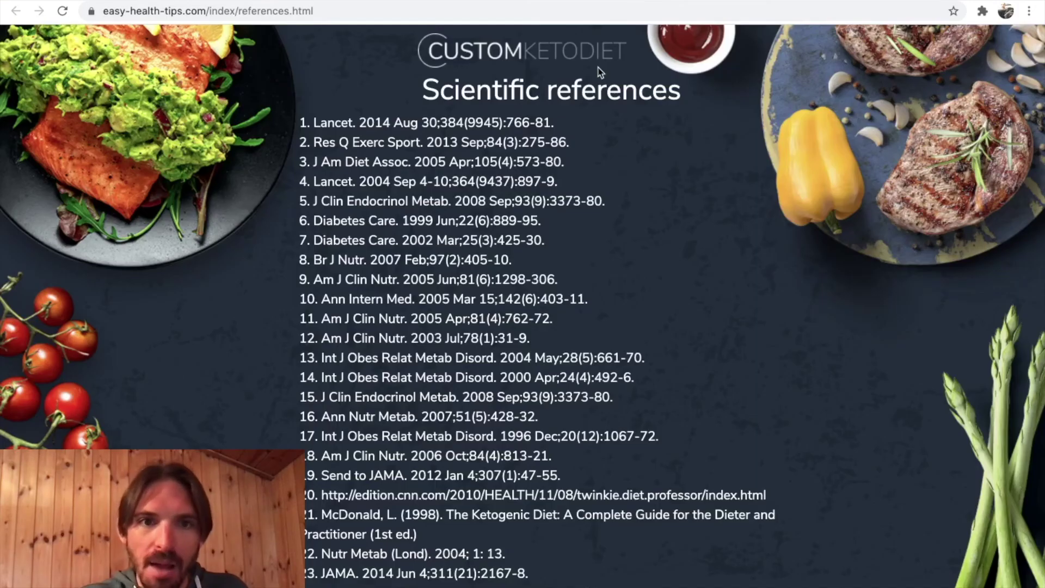
pyautogui.click(415, 11)
pyautogui.moveTo(361, 11); pyautogui.dragTo(273, 11)
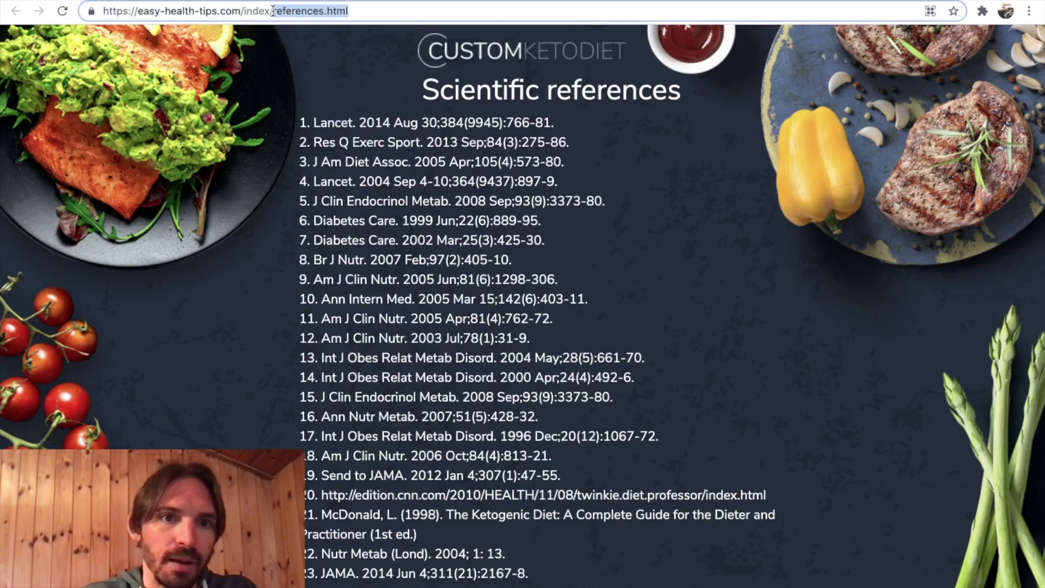
pyautogui.press('BackSpace')
pyautogui.press('Return')
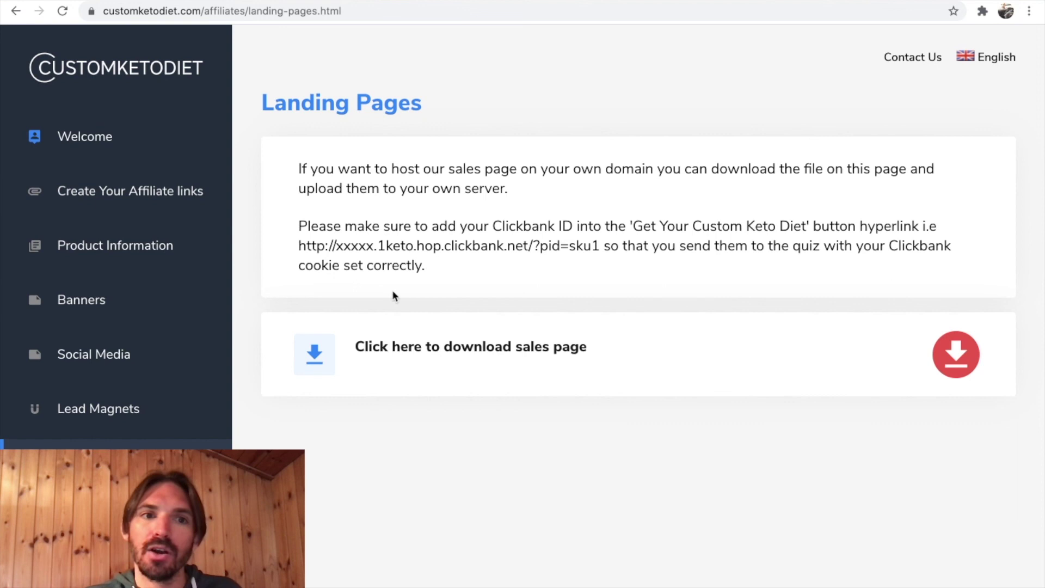
# - Review the Landing Pages instructions on hosting the sales page on an own domain and adding the ClickBank ID, highlighting the text
pyautogui.moveTo(427, 268); pyautogui.dragTo(299, 168)
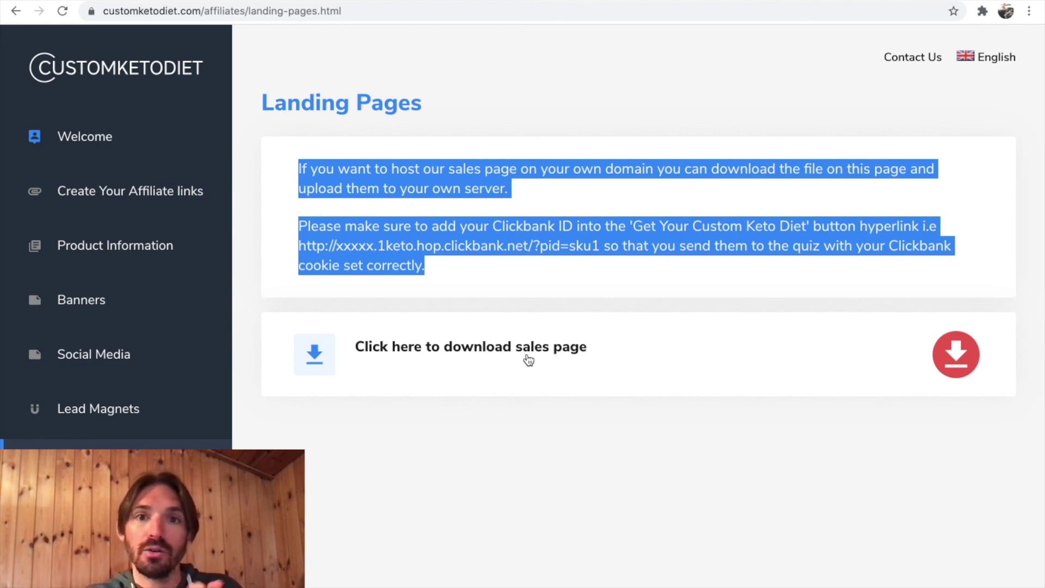
pyautogui.click(480, 275)
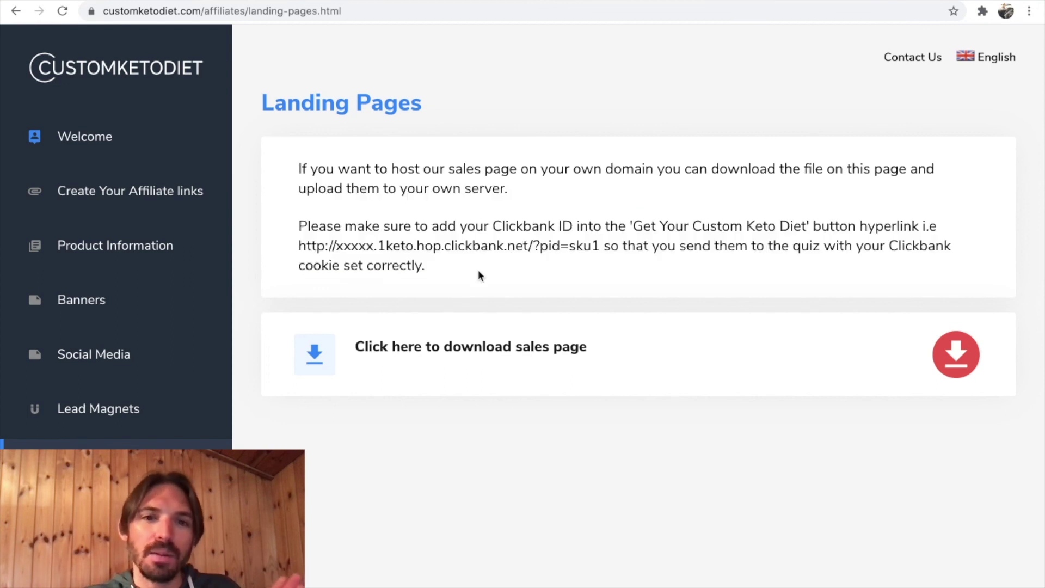
pyautogui.moveTo(523, 197); pyautogui.dragTo(287, 170)
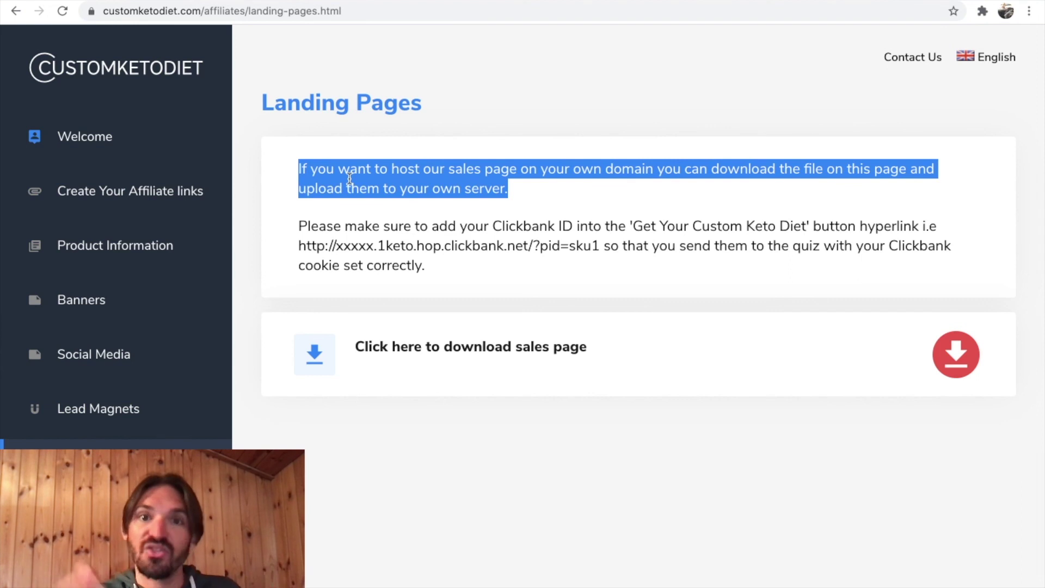
pyautogui.click(528, 199)
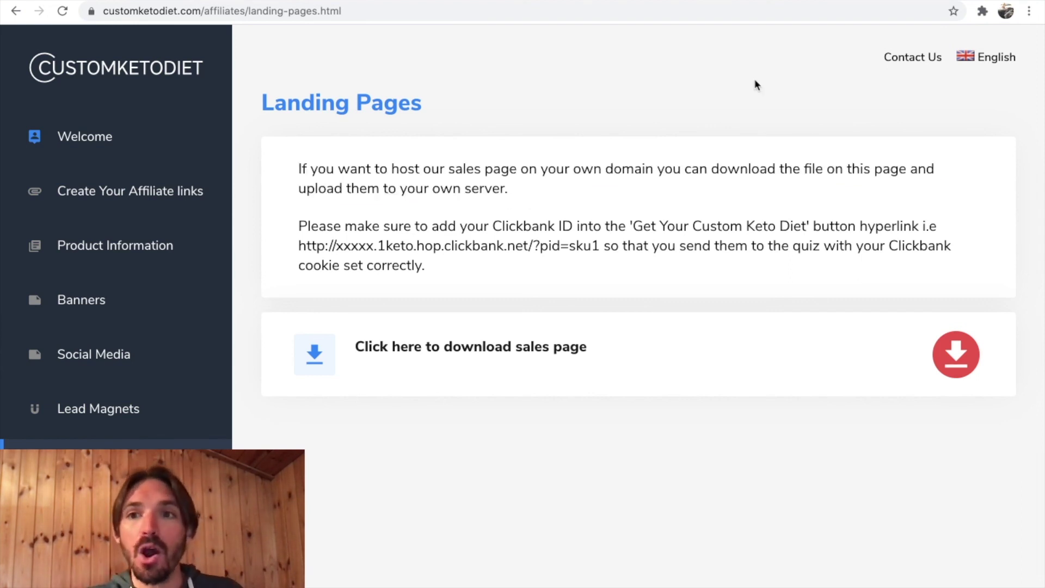
# - View the hosted privacy page and read.html page, reload the latter, and switch to the customketodiet.com sales page
pyautogui.click(773, 1)
pyautogui.hotkey('ctrl', 'Tab')
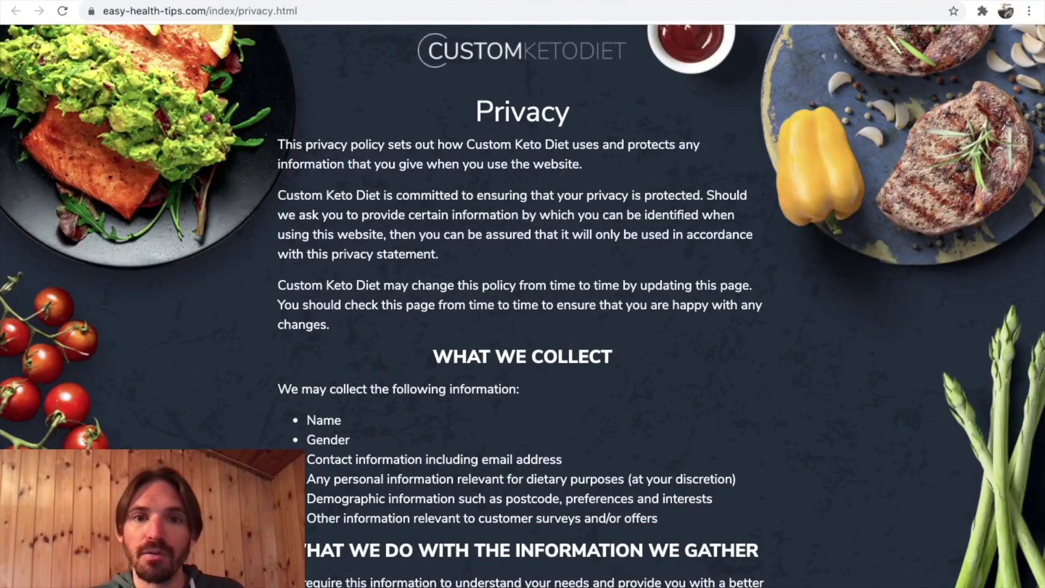
pyautogui.hotkey('ctrl', 'Tab')
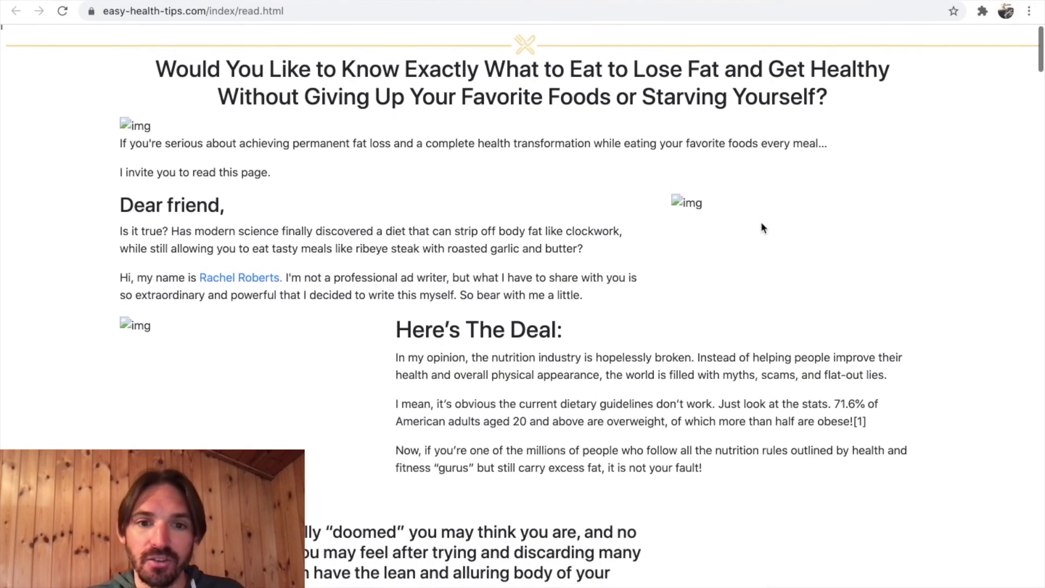
pyautogui.click(666, 11)
pyautogui.press('Return')
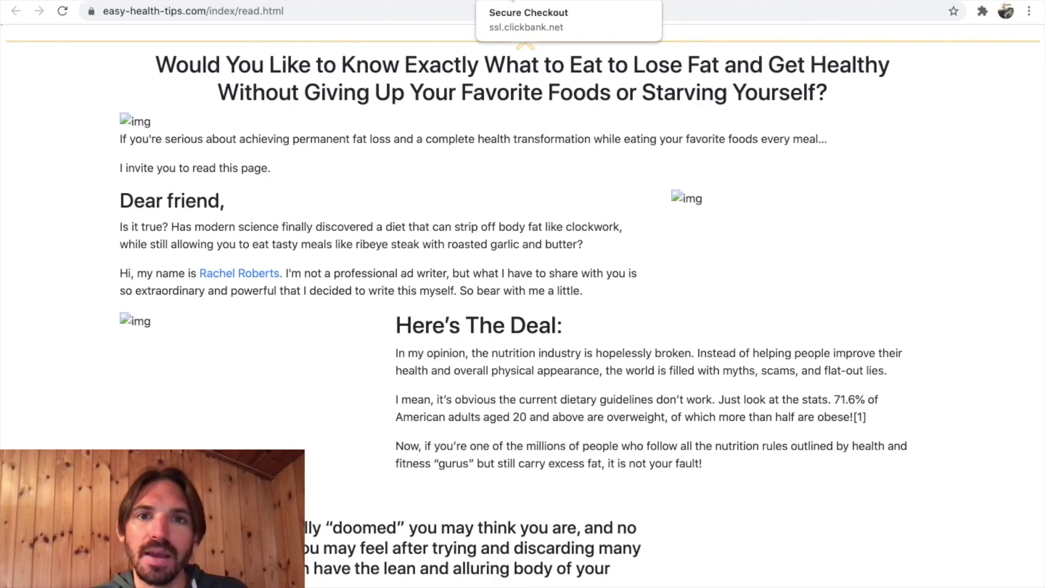
pyautogui.click(70, 2)
pyautogui.scroll(-1, 149, 172)
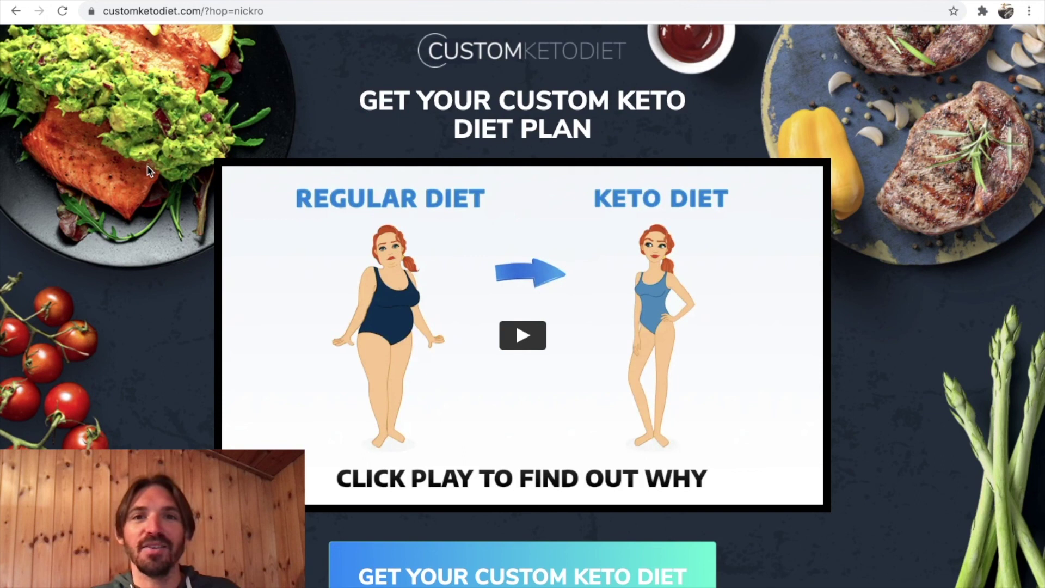